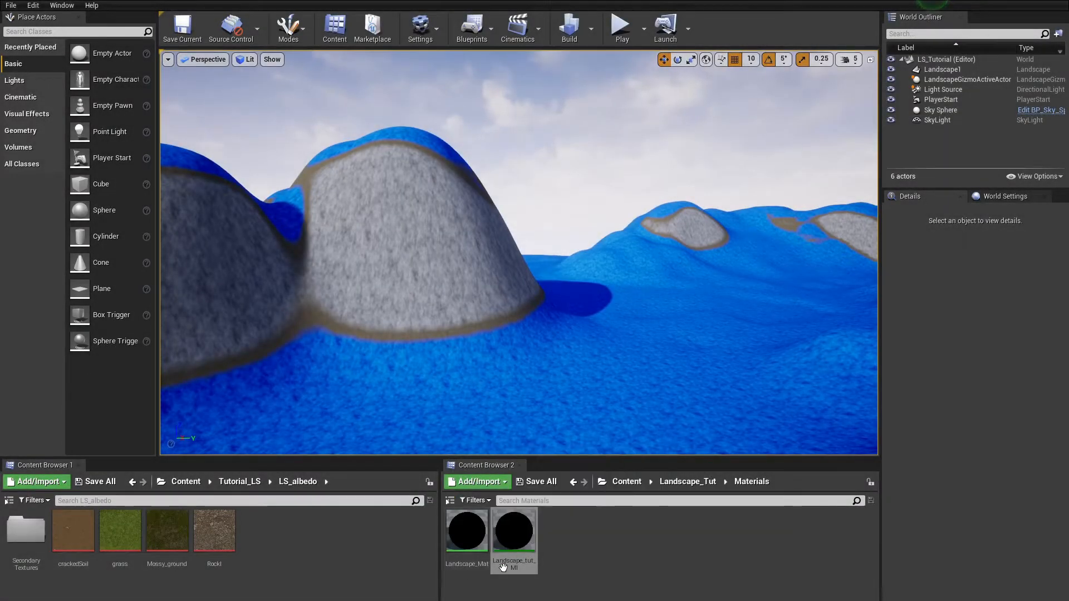
Open the Landscape_Mat material for editing and locate the grass, dirt, rock and path colour nodes
double_click(471, 548)
scroll(346, 269, "up", 3)
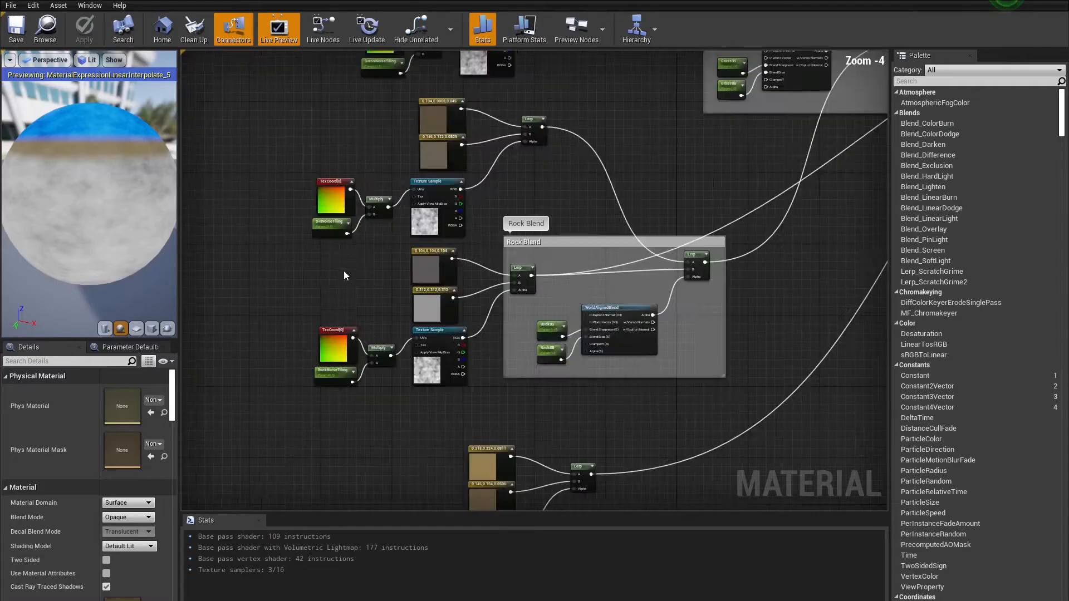
right_click_drag(329, 287, 544, 328)
scroll(426, 266, "down", 3)
scroll(504, 312, "up", 2)
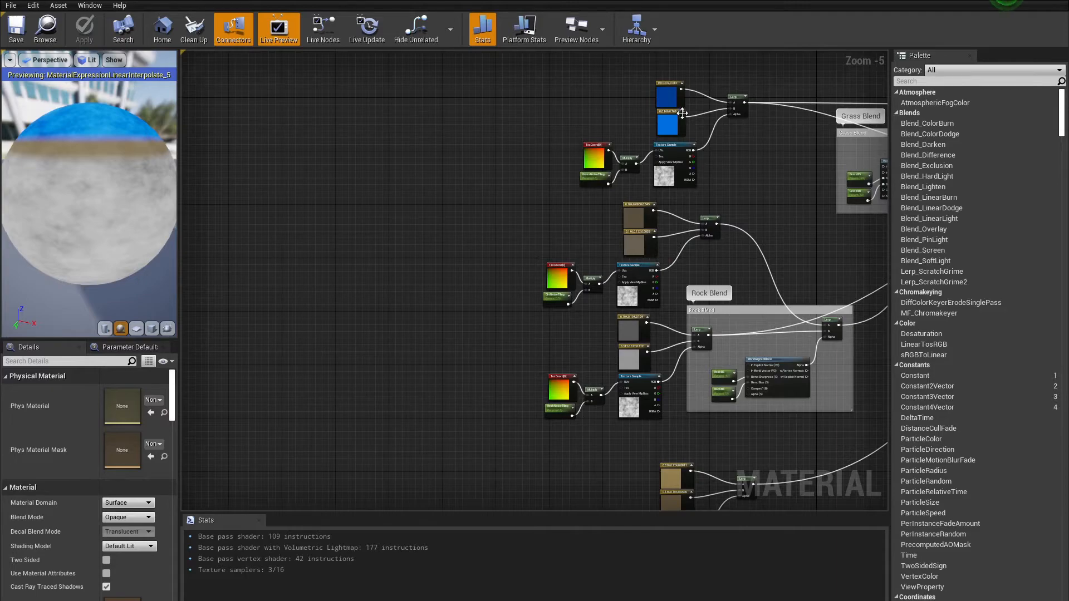
right_click_drag(618, 340, 531, 254)
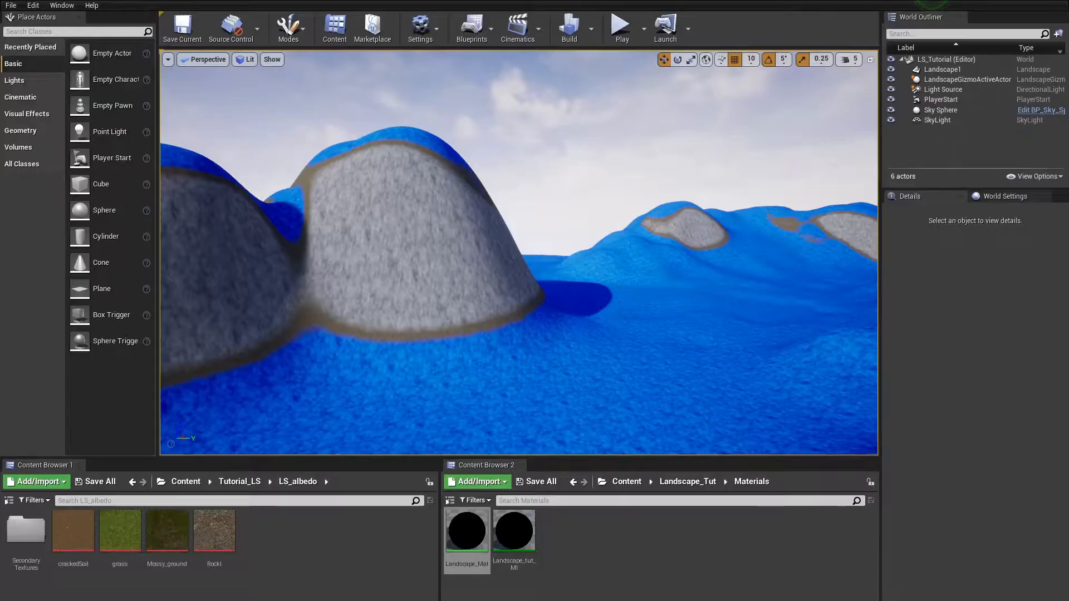
Add the crackedSoil, grass, Mossy_ground and Rockl textures to the material graph as texture samples
left_click(73, 532)
left_click(214, 532, "shift")
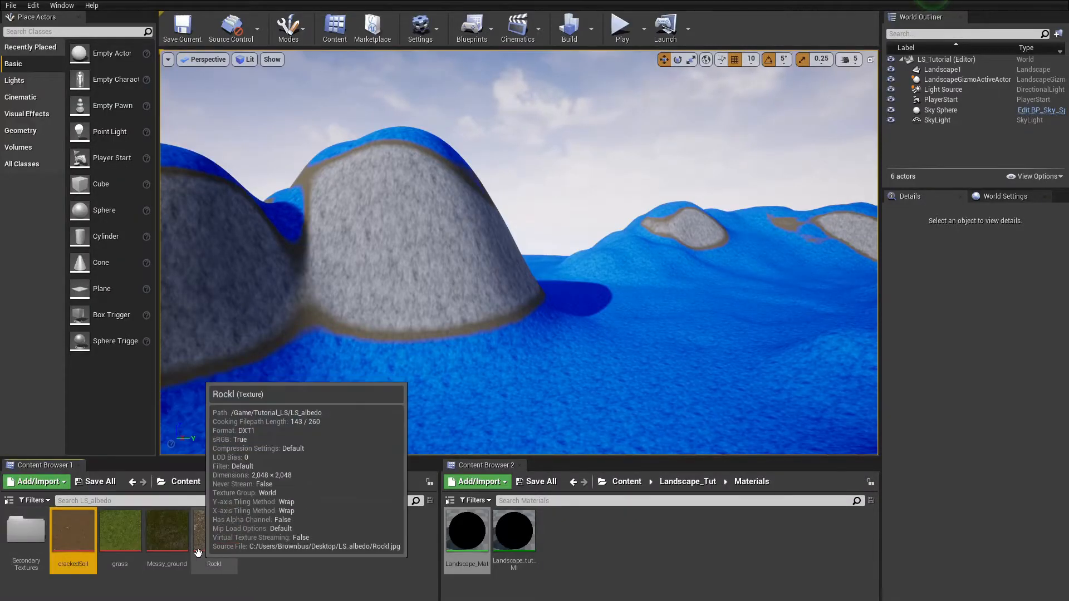
left_click_drag(153, 535, 358, 171)
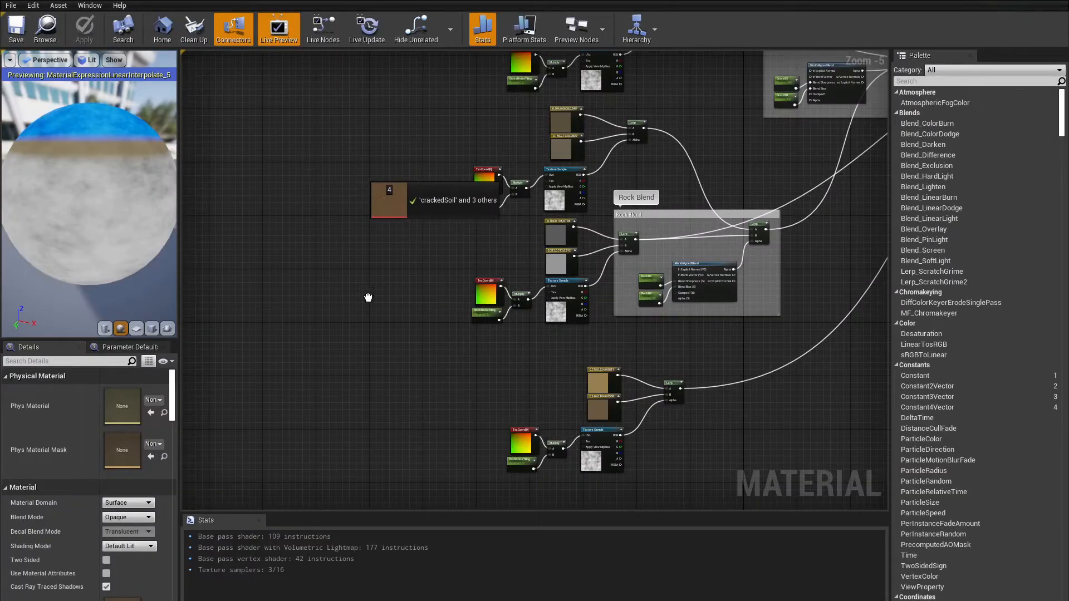
left_click(363, 333)
Spread the four new texture samples apart in the empty graph area beside the layer nodes
scroll(423, 204, "up", 2)
left_click_drag(418, 204, 374, 424)
left_click_drag(372, 186, 340, 321)
left_click_drag(352, 200, 363, 113)
left_click_drag(359, 167, 336, 221)
right_click_drag(336, 222, 308, 282)
left_click_drag(339, 131, 318, 191)
left_click(268, 241)
scroll(416, 214, "down", 3)
scroll(370, 323, "up", 2)
left_click_drag(390, 172, 471, 156)
left_click(430, 352)
right_click_drag(430, 352, 453, 86)
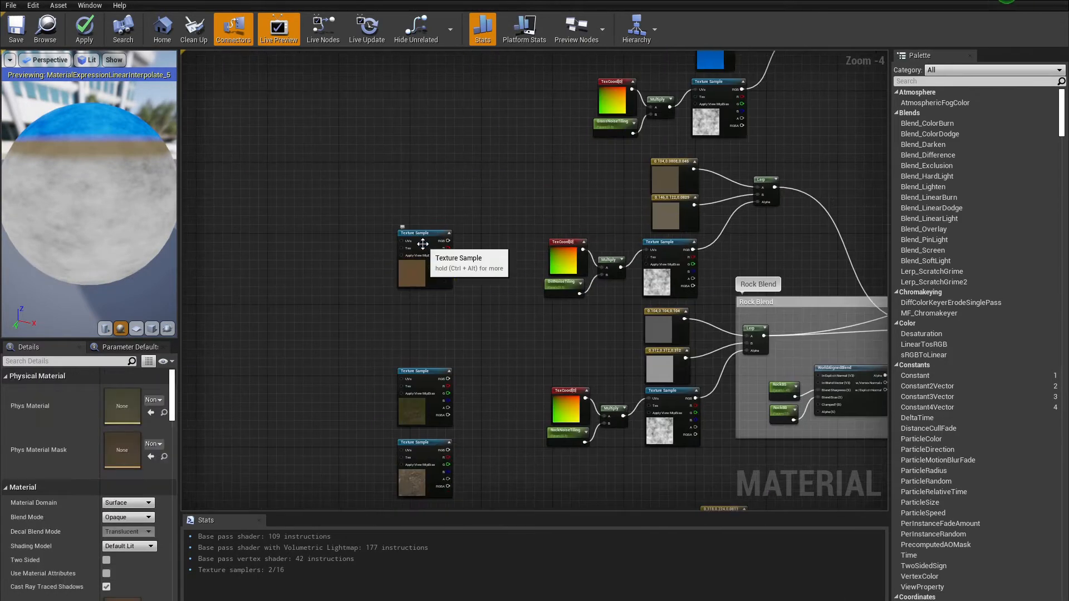
Place the crackedSoil, Rockl and Mossy_ground texture samples beside the path, rock and dirt colour constants respectively
left_click_drag(422, 244, 643, 409)
left_click_drag(451, 350, 575, 218)
left_click_drag(417, 284, 574, 223)
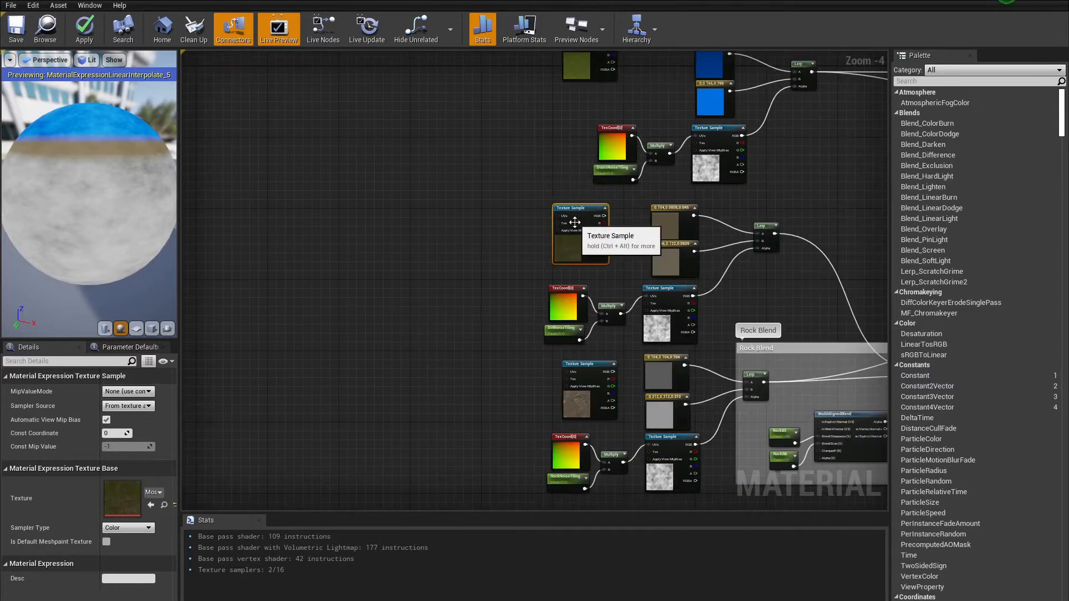
left_click(672, 279)
scroll(674, 279, "up", 2)
scroll(468, 351, "down", 4)
scroll(487, 203, "up", 4)
Move the blue constants aside and connect the grass texture sample's RGB output to input A of the grass Lerp
left_click_drag(489, 205, 571, 259)
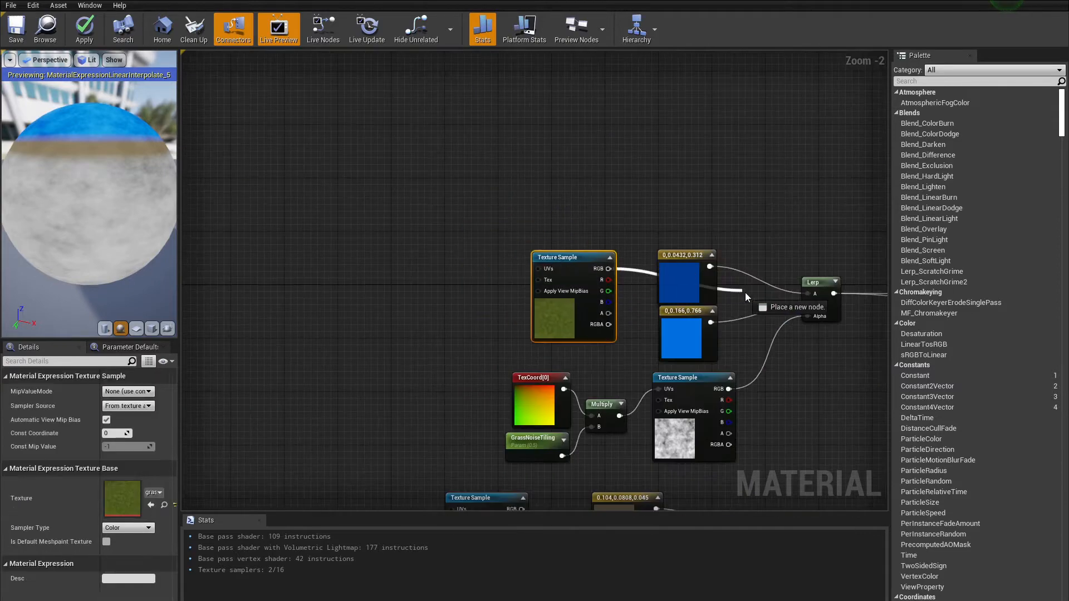
left_click(606, 223)
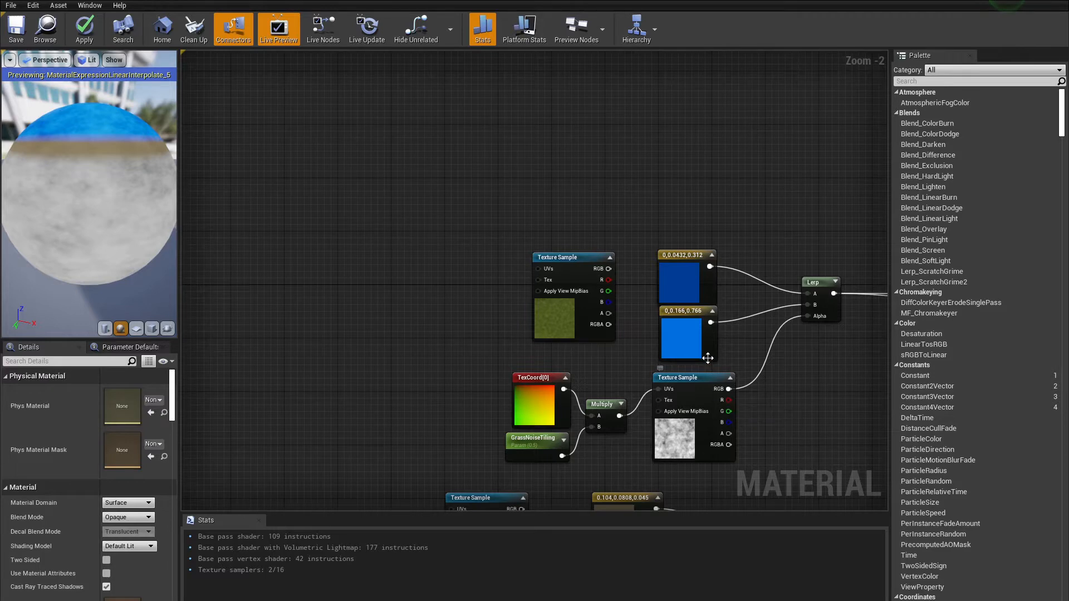
left_click_drag(701, 249, 594, 236)
right_click_drag(559, 413, 521, 140)
left_click_drag(776, 261, 772, 258)
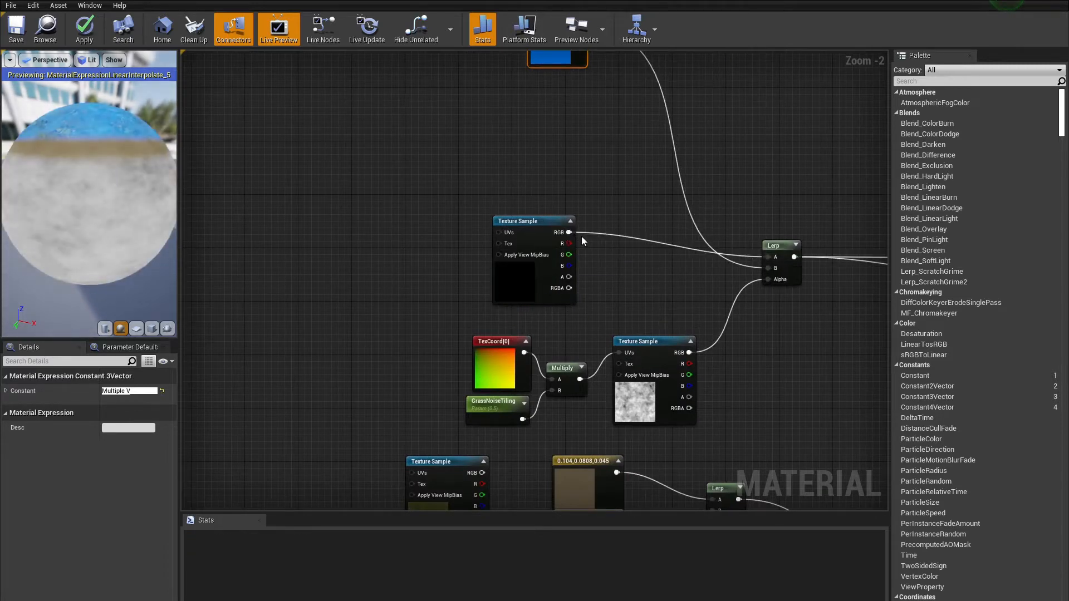
mouse_move(48, 197)
left_mouse_down()
mouse_move(47, 184)
mouse_move(47, 234)
mouse_move(47, 206)
left_mouse_up()
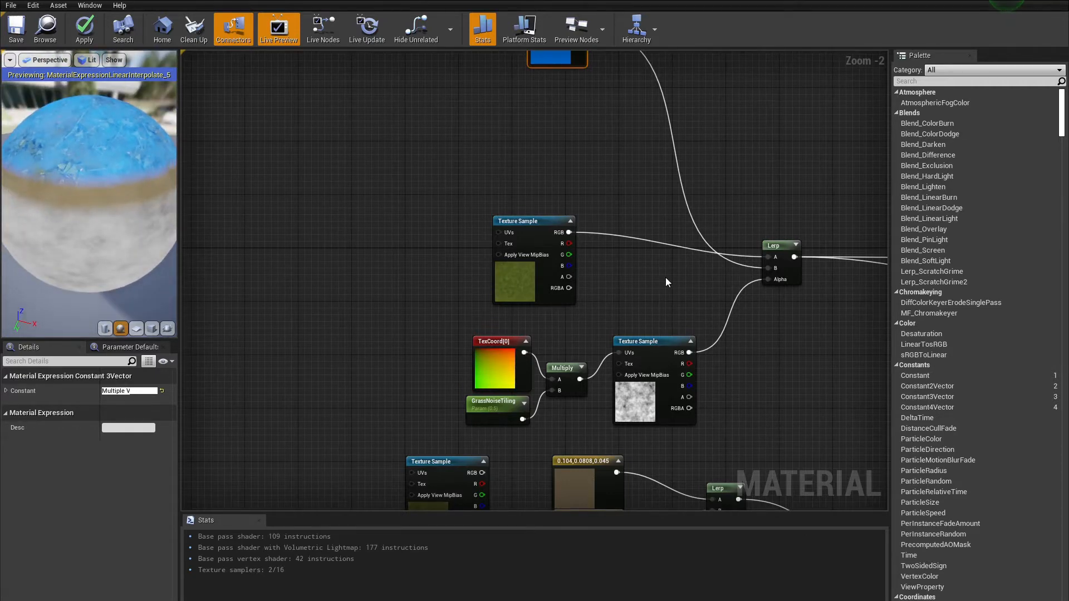
right_click_drag(667, 282, 655, 255)
left_click_drag(494, 200, 502, 173)
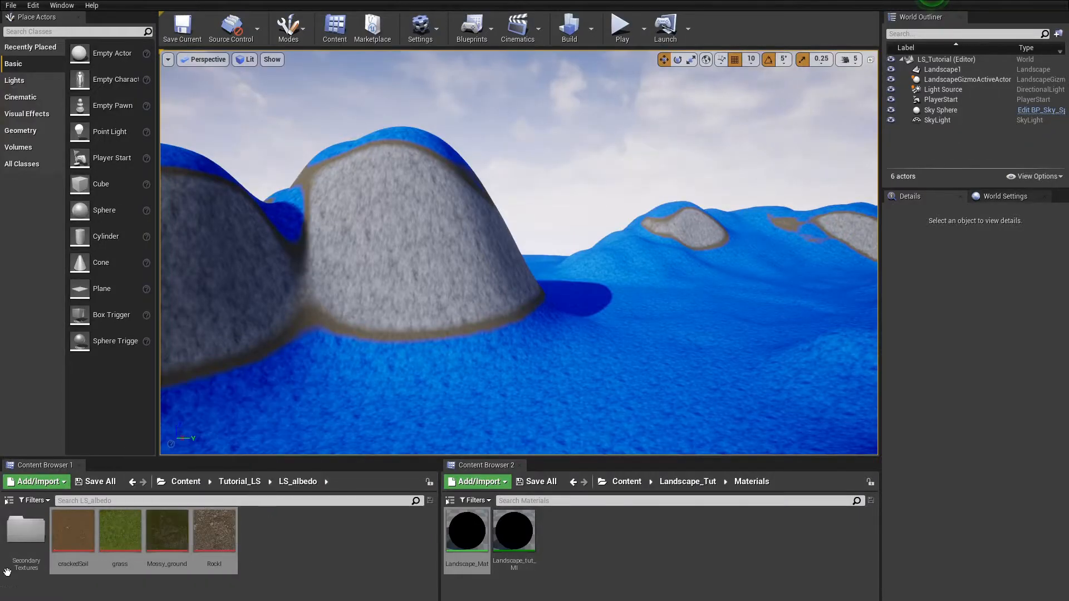
Add the grass2, MossyGround2 and rock2 textures from the SecondaryTextures folder to the material graph
double_click(7, 572)
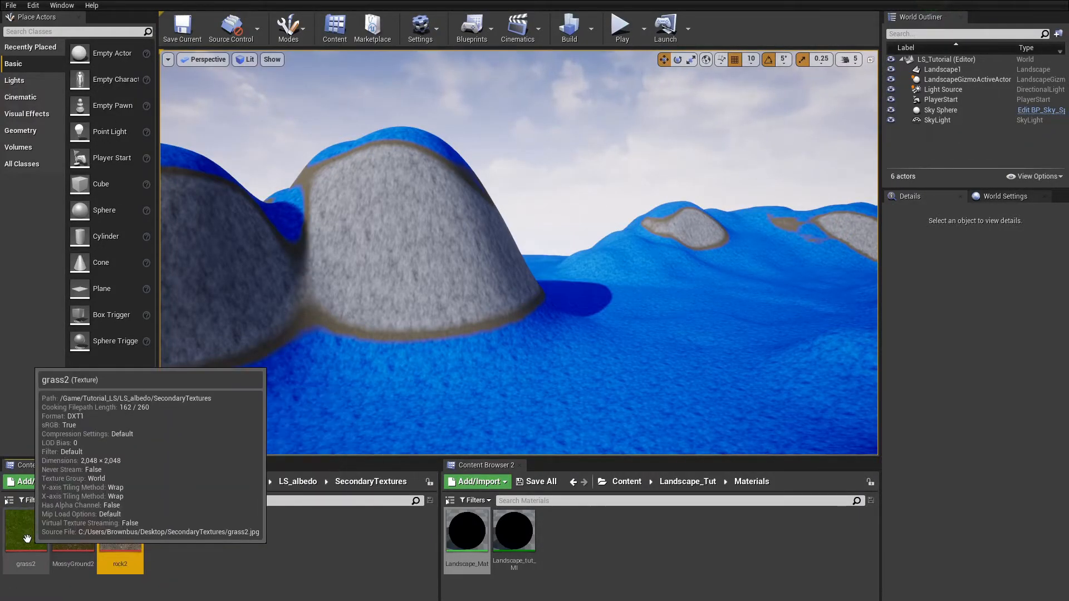
left_click(23, 532, "shift")
left_click_drag(91, 535, 405, 239)
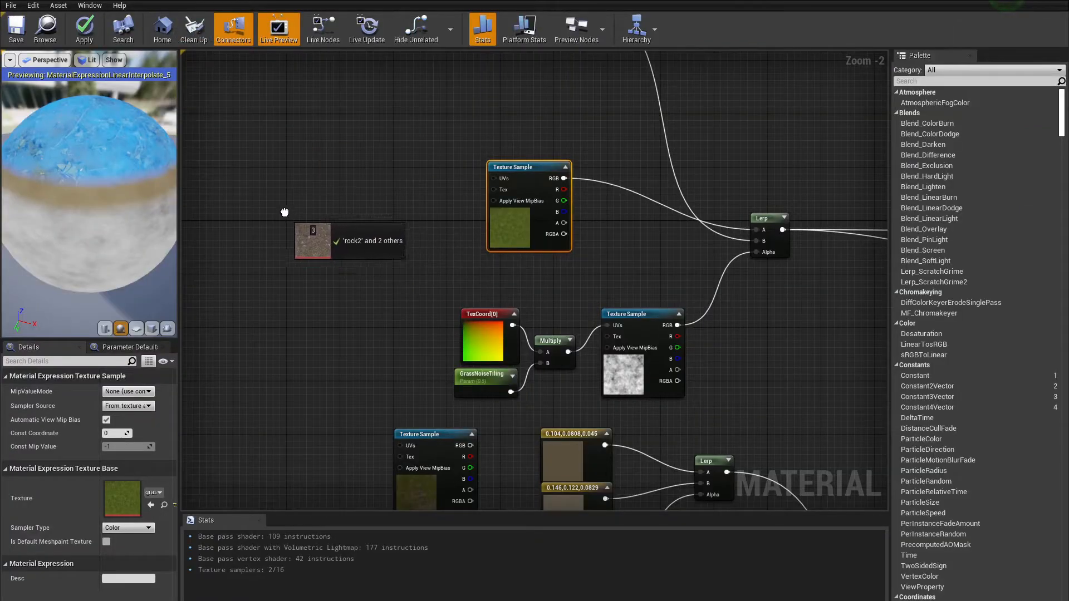
left_click_drag(337, 331, 284, 213)
Connect the PathNoiseTiling Multiply output to the UVs of the crackedSoil texture sample
scroll(317, 362, "down", 3)
right_click_drag(318, 356, 296, 190)
scroll(535, 269, "up", 4)
scroll(549, 340, "down", 1)
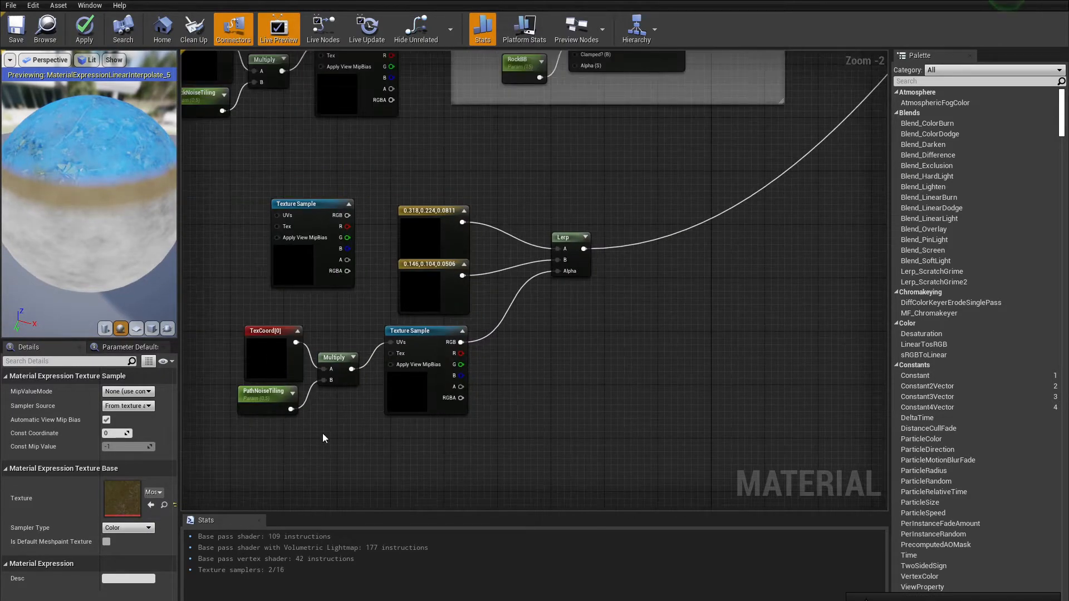
left_click_drag(296, 428, 299, 430)
left_click_drag(238, 330, 244, 297)
left_click(245, 298)
left_click_drag(351, 369, 277, 215)
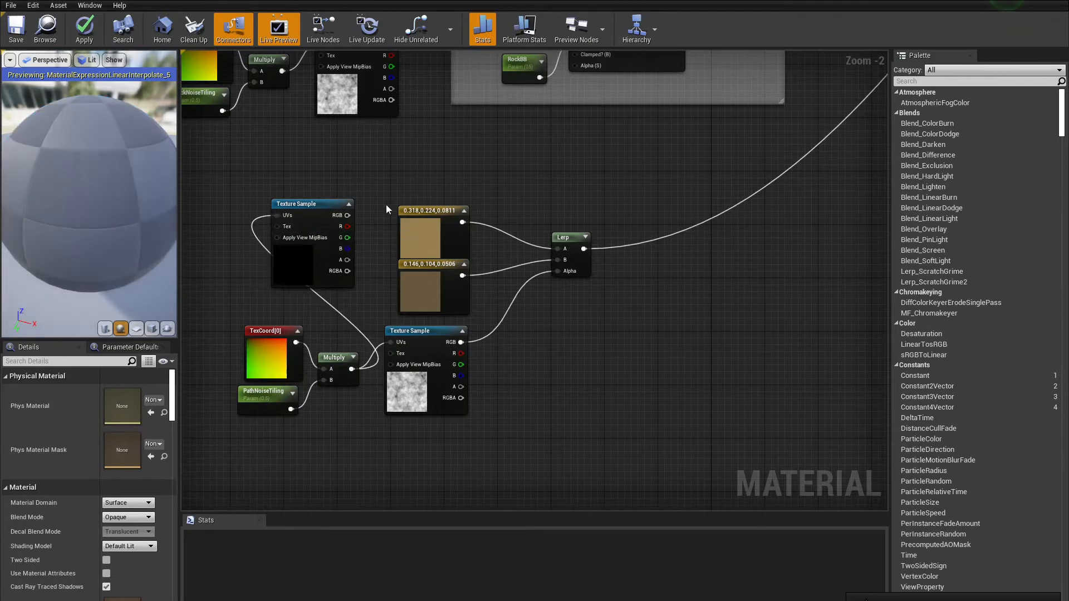
Delete the path's colour constants, noise texture sample and Lerp, and move the crackedSoil sample into their place
left_click_drag(452, 221, 580, 376)
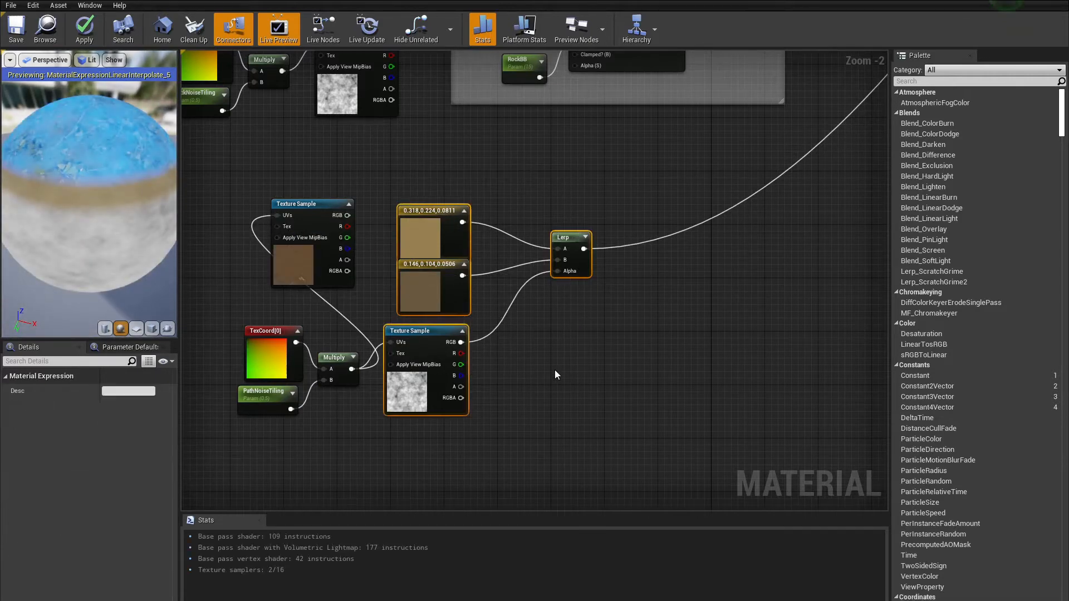
key("Delete")
left_click_drag(327, 207, 482, 353)
left_click(488, 321)
Stack the grass2 sample under the grass sample and connect its RGB output to input B of the grass Lerp
key("Home")
scroll(328, 399, "up", 3)
right_click_drag(329, 399, 251, 238)
right_click_drag(448, 279, 629, 507)
scroll(380, 214, "up", 4)
left_click_drag(397, 215, 357, 45)
scroll(501, 313, "down", 1)
right_click_drag(501, 313, 397, 192)
left_click_drag(554, 178, 553, 138)
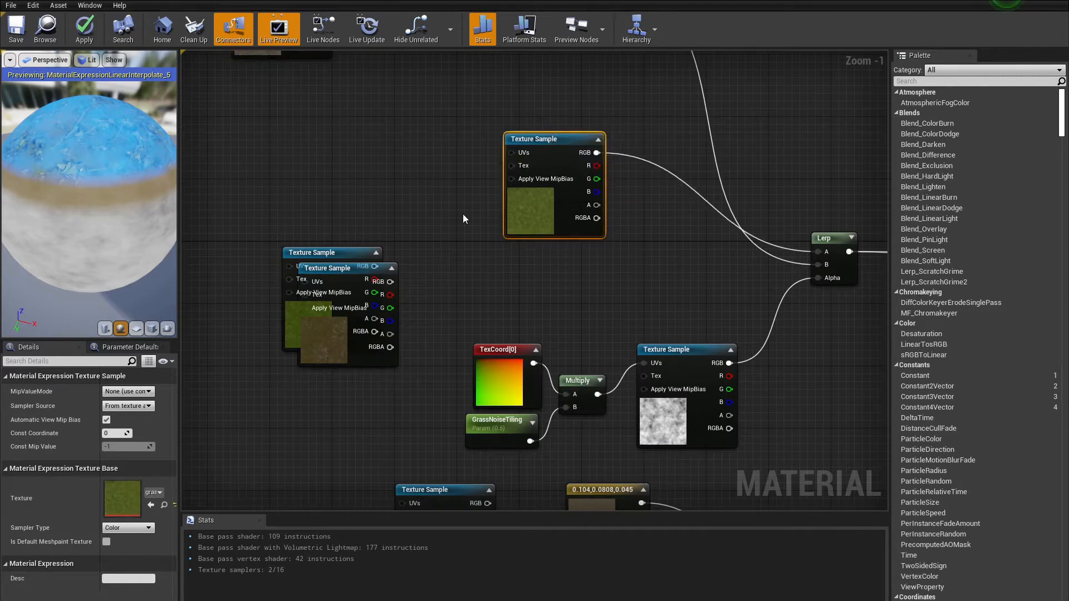
left_click_drag(337, 250, 501, 217)
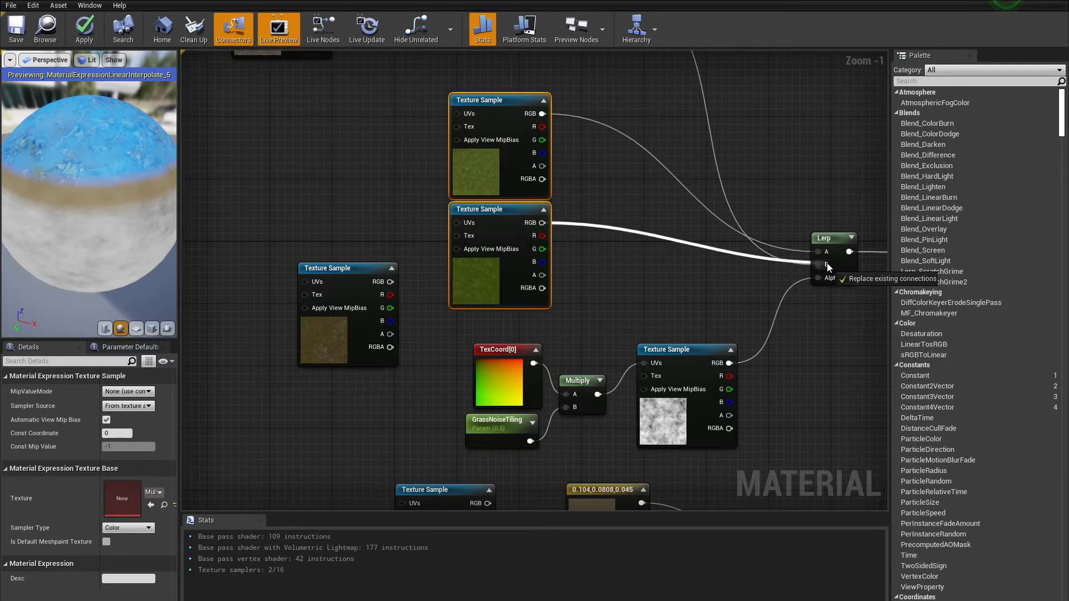
left_click_drag(825, 266, 824, 265)
Connect the Mossy_ground sample's RGB output to input A of the dirt Lerp and delete the two dirt colour constants
right_click_drag(290, 416, 314, 223)
left_click_drag(457, 301, 387, 246)
left_click_drag(441, 256, 784, 341)
left_click(593, 367)
left_click(612, 339, "ctrl")
key("Delete")
Place the MossyGround2 sample under the Mossy_ground sample and connect its RGB output to input B of the dirt Lerp
left_click_drag(374, 76, 402, 343)
left_click_drag(428, 141, 723, 231)
left_click_drag(713, 156, 626, 114)
left_click(558, 283)
left_click_drag(506, 281, 415, 352)
left_click_drag(415, 352, 452, 337)
left_click_drag(479, 342, 777, 354)
Move the rock2 sample down beside the Rockl sample and delete the leftover blue constants of the grass layer
scroll(645, 371, "down", 1)
right_click_drag(645, 372, 684, 507)
scroll(586, 381, "down", 4)
left_click_drag(519, 262, 541, 387)
right_click_drag(541, 392, 499, 420)
left_click_drag(529, 148, 582, 207)
key("Delete")
Move the grass texture nodes away from the blend nodes and enclose them in a comment titled "Grass"
left_click_drag(461, 196, 656, 311)
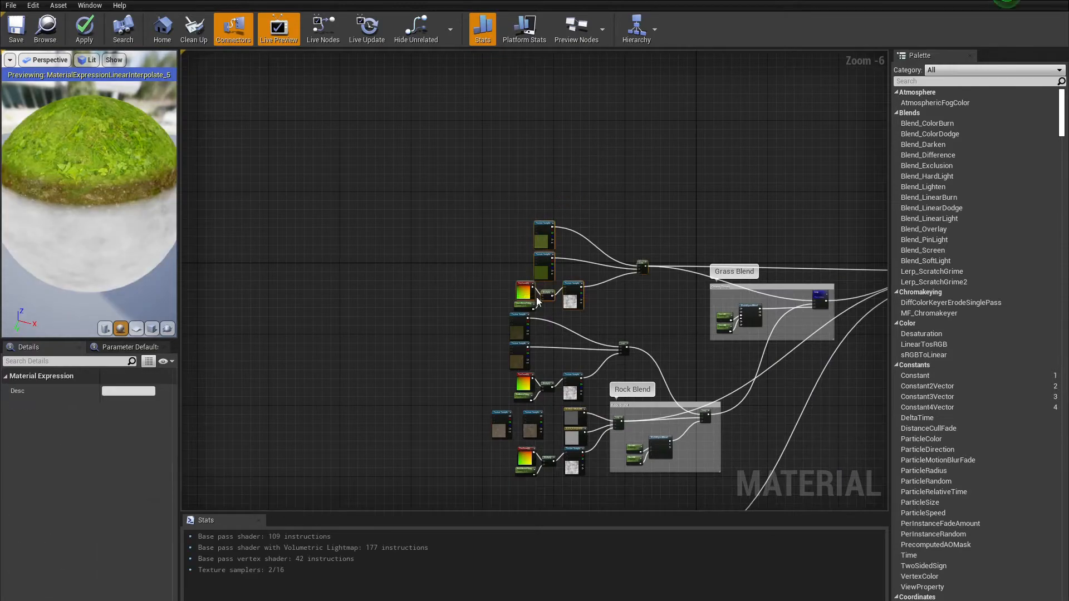
left_click_drag(579, 294, 454, 167)
right_click_drag(486, 210, 553, 274)
type("cGrass")
key("Return")
Move the dirt texture nodes away from the Rock Blend group and enclose them in a comment titled "Dirt"
scroll(591, 368, "up", 2)
right_click_drag(591, 367, 407, 137)
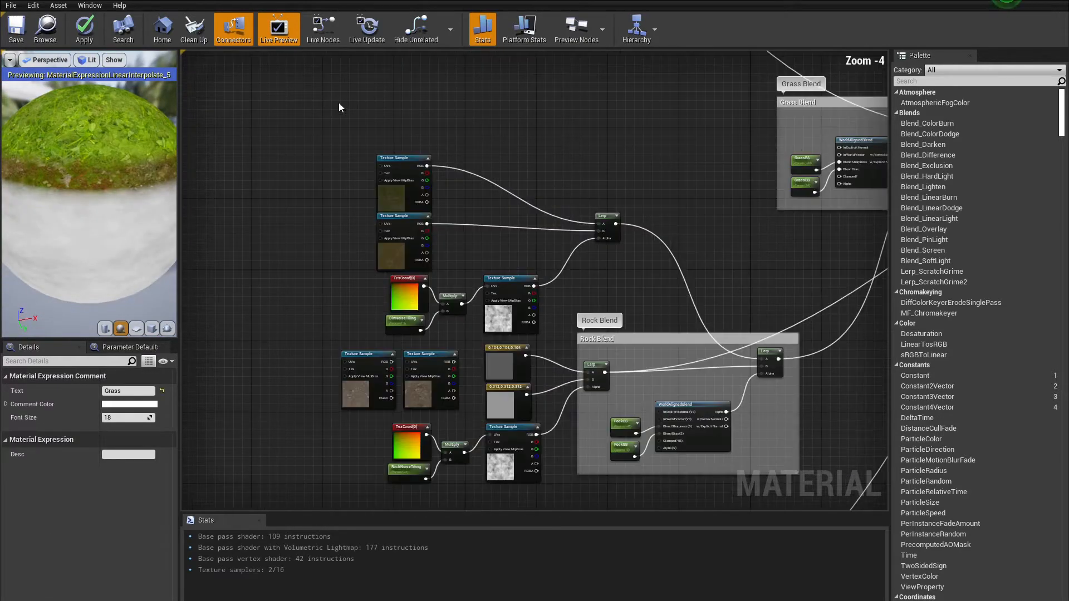
left_click_drag(407, 137, 604, 304)
left_click_drag(521, 278, 184, 183)
right_click_drag(184, 184, 551, 138)
scroll(749, 254, "down", 3)
left_click_drag(657, 199, 495, 162)
left_click_drag(426, 71, 605, 177)
type("cDirt")
key("Return")
Delete the rock layer's two grey colour constants and stack the Rockl and rock2 samples in their place
scroll(647, 261, "up", 2)
right_click_drag(646, 261, 481, 202)
left_click_drag(601, 114, 559, 120)
key("Delete")
left_click_drag(490, 143, 573, 160)
left_click_drag(482, 109, 573, 172)
left_click_drag(559, 150, 549, 130)
Connect the two rock texture samples' RGB outputs to inputs A and B of the rock Lerp
scroll(585, 124, "up", 3)
right_click_drag(585, 124, 493, 207)
left_click_drag(443, 135, 589, 251)
left_click_drag(443, 228, 590, 262)
left_click(530, 283)
Pull the rock Lerp and texture nodes out of Rock Blend, enclose them in a comment titled "Rock", and save the material
scroll(540, 341, "down", 4)
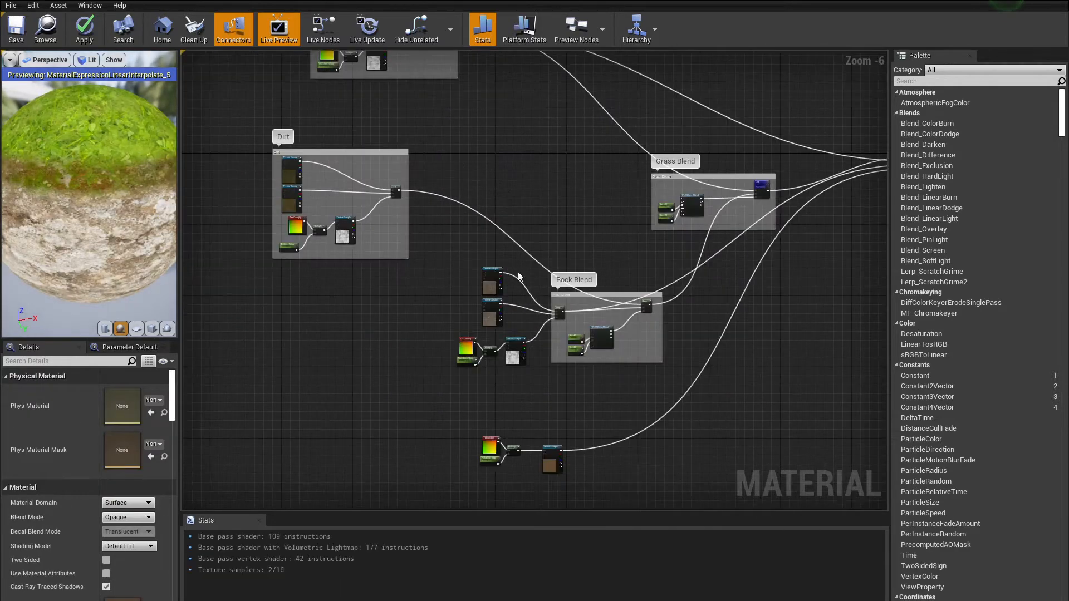
left_click_drag(564, 311, 544, 315)
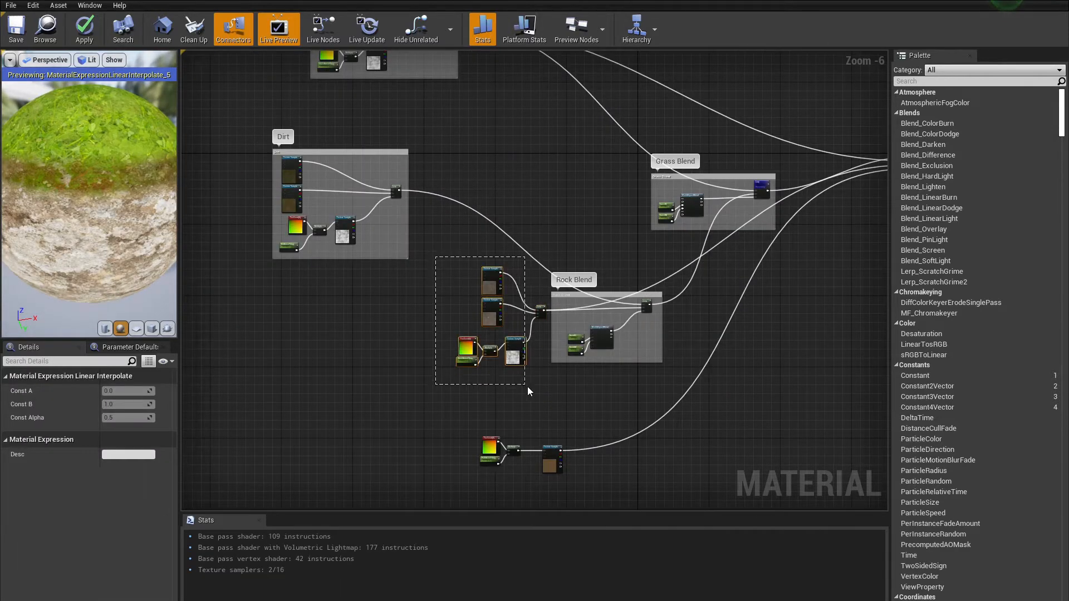
left_click_drag(528, 391, 549, 389)
left_click_drag(513, 345, 333, 378)
key("c")
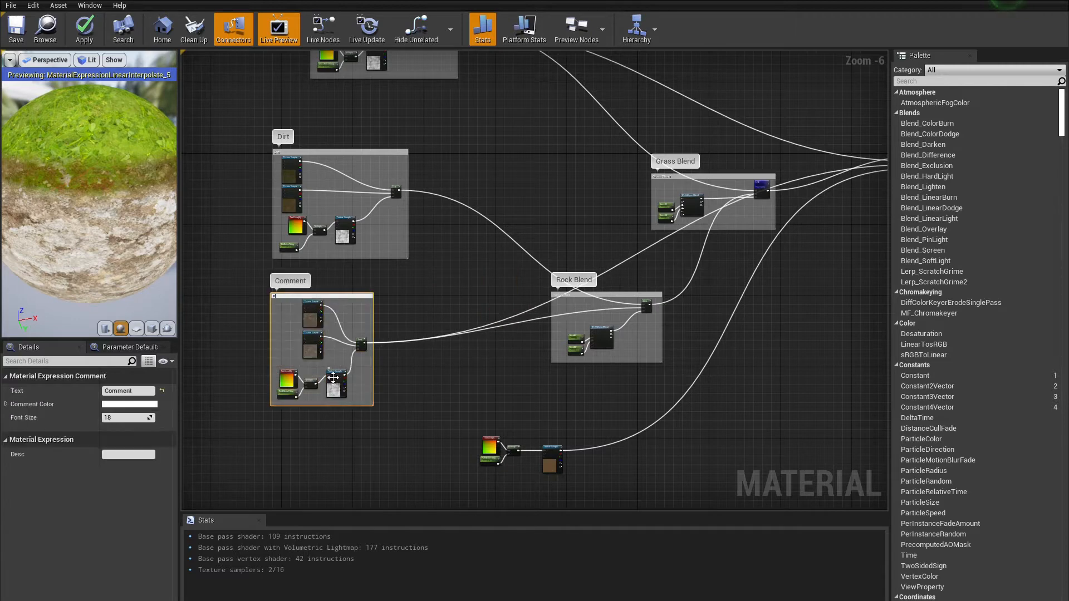
left_click(457, 299)
mouse_move(35, 179)
right_mouse_down()
mouse_move(36, 134)
mouse_move(36, 222)
mouse_move(35, 161)
right_mouse_up()
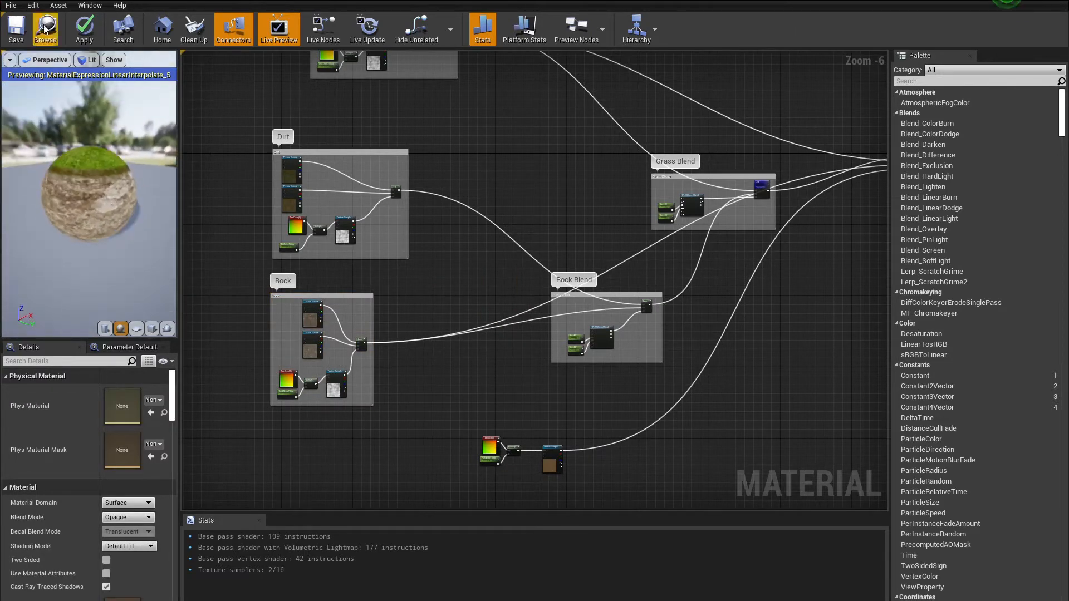
left_click(16, 28)
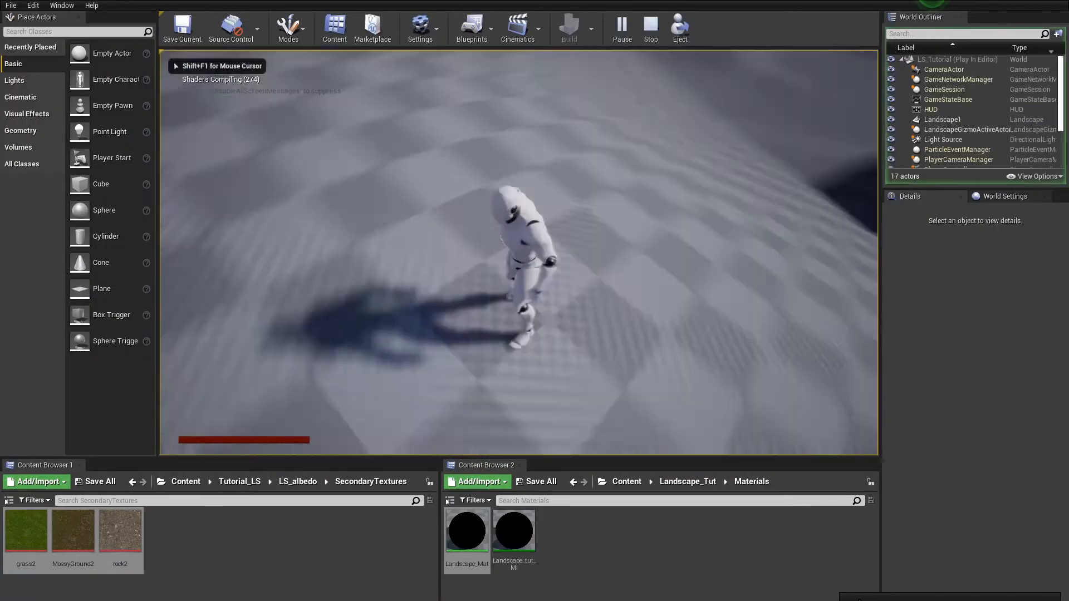
Play the level and run the character around the landscape to examine the grass, dirt and rock textures
key("w")
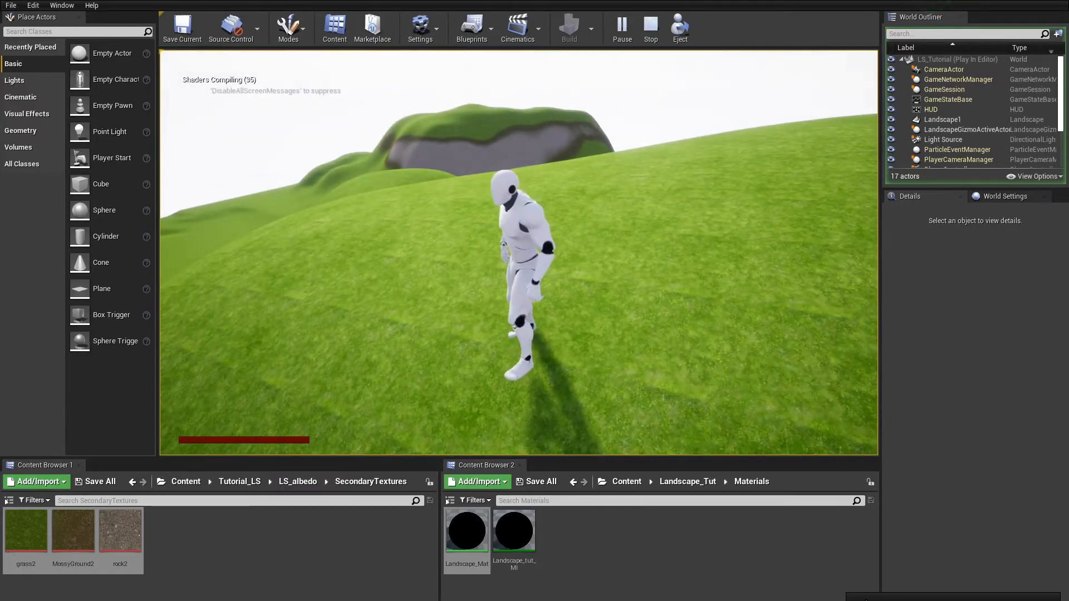
key("w")
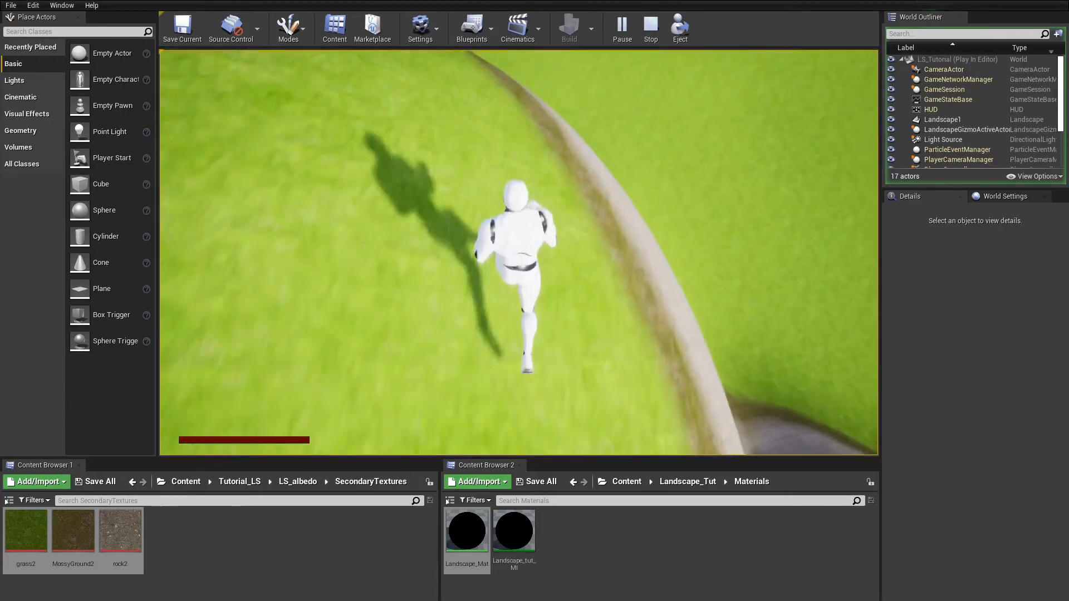
key("space")
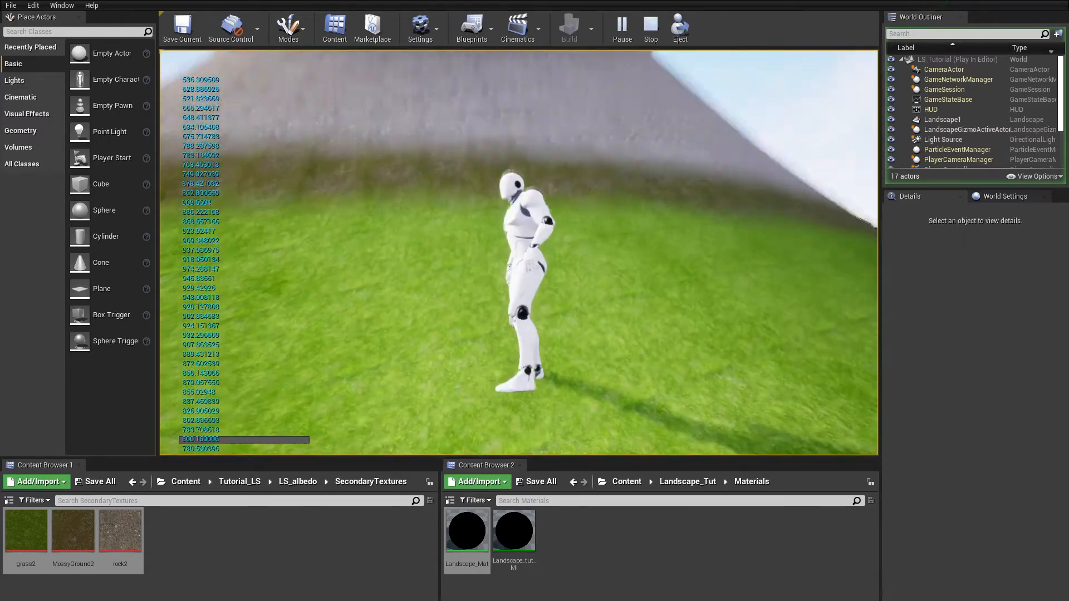
key("w")
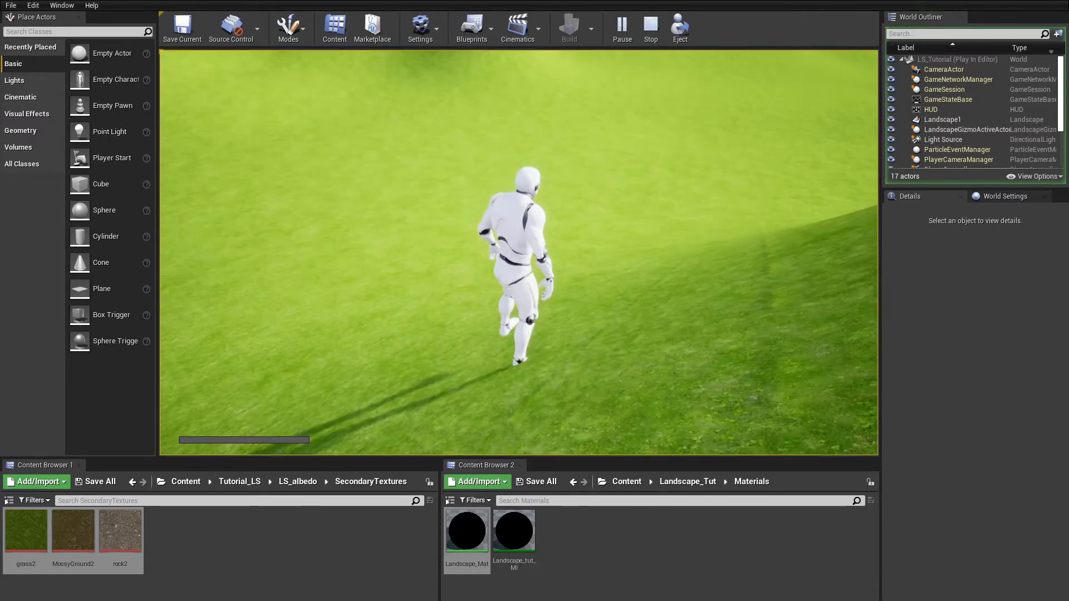
key("d")
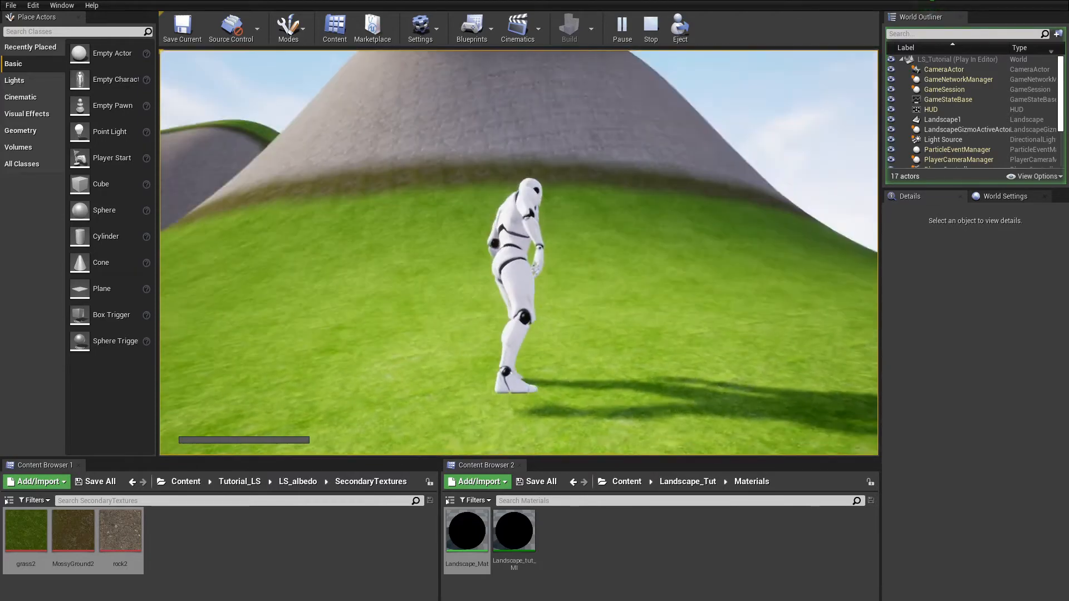
key("Escape")
Open the Landscape_tut_MI material instance and move its window so the landscape stays in view
right_click_drag(627, 279, 834, 268)
double_click(514, 531)
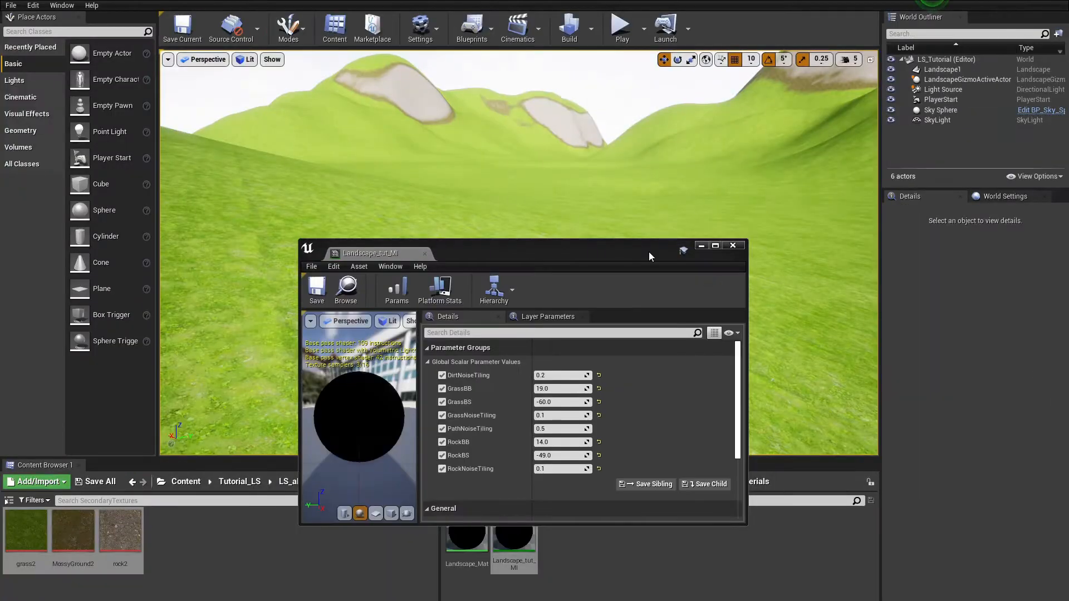
left_click_drag(649, 256, 457, 315)
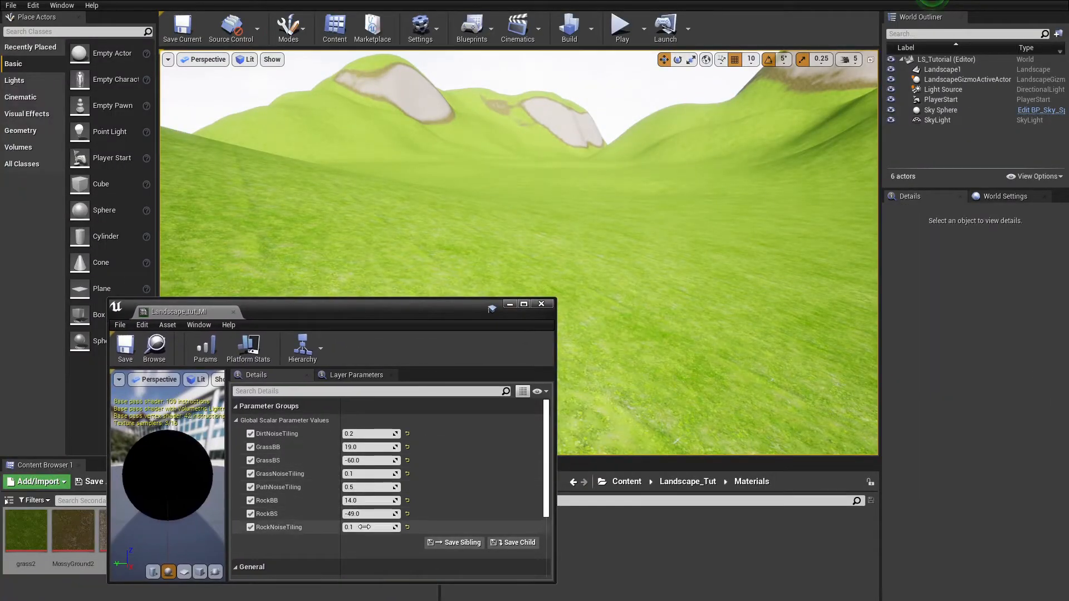
Try GrassNoiseTiling values of 1 and 0.1 while inspecting the grass on the landscape
left_click(362, 474)
type("1")
key("Return")
type("0.2")
key("BackSpace")
type("1")
key("Return")
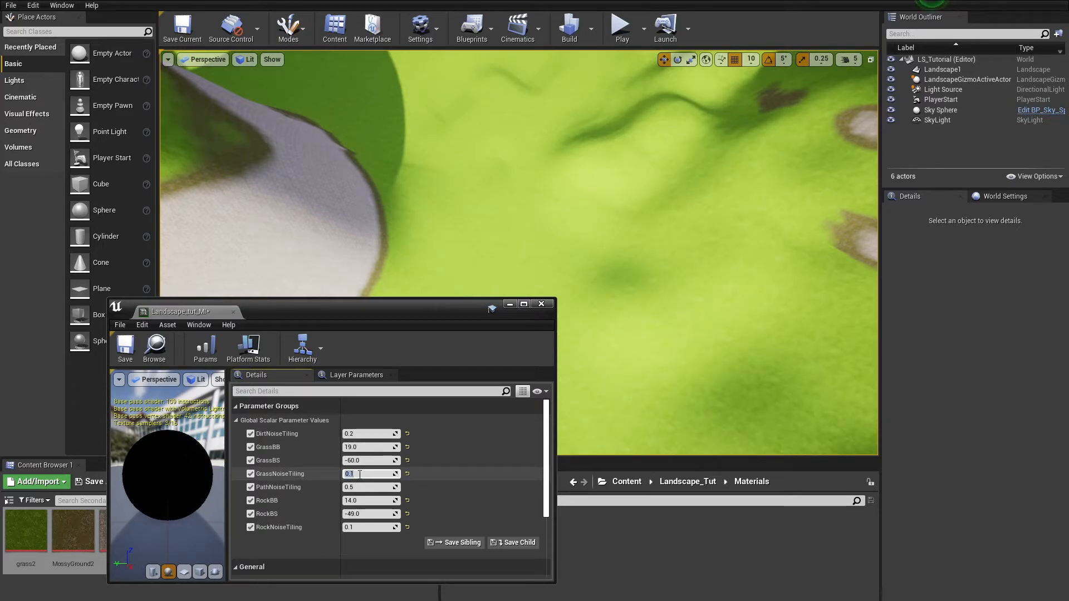
mouse_move(438, 252)
right_mouse_down()
mouse_move(585, 278)
mouse_move(455, 167)
mouse_move(445, 390)
mouse_move(438, 252)
right_mouse_up()
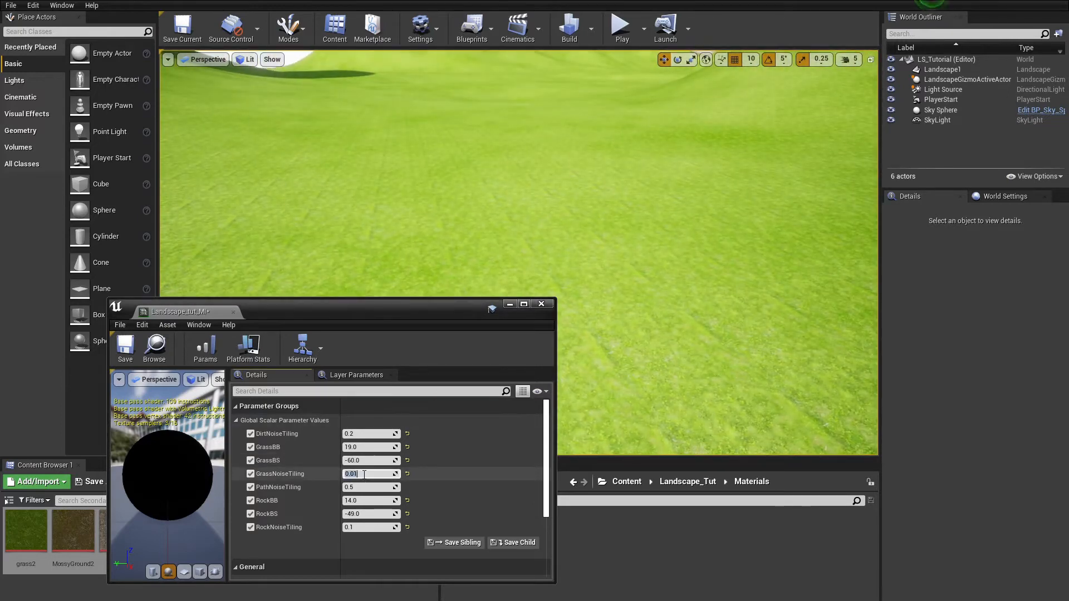
Set GrassNoiseTiling to 0.05 in the material instance and inspect the grass on the landscape
type(".05")
key("Return")
right_click_drag(438, 252, 558, 280)
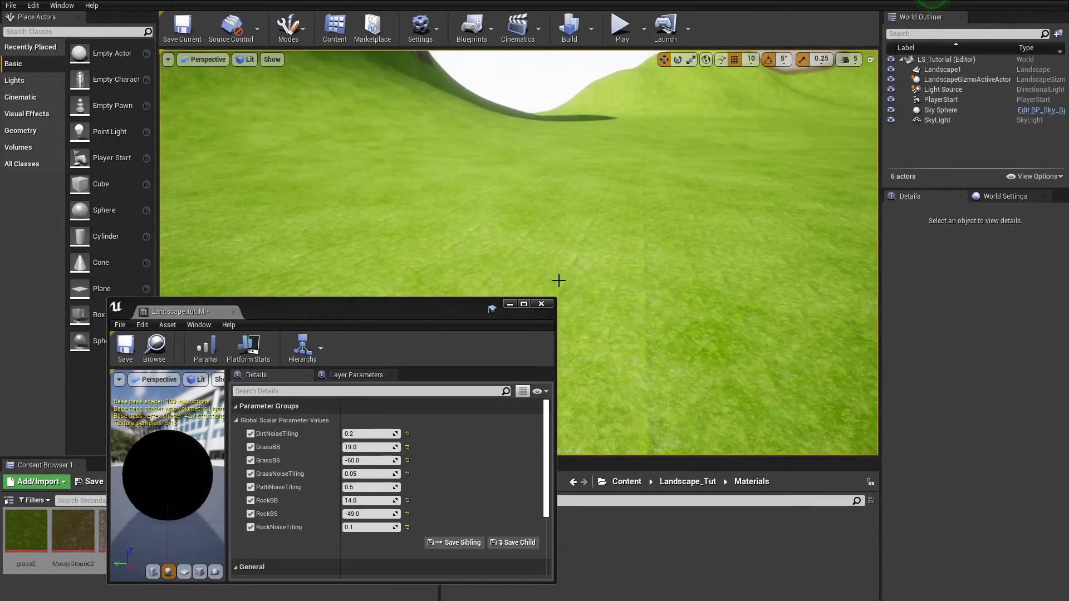
Set RockNoiseTiling to 0.01 with the rocky hills in view
right_click_drag(445, 256, 445, 278)
mouse_move(709, 382)
right_mouse_down()
mouse_move(674, 295)
mouse_move(703, 366)
right_mouse_up()
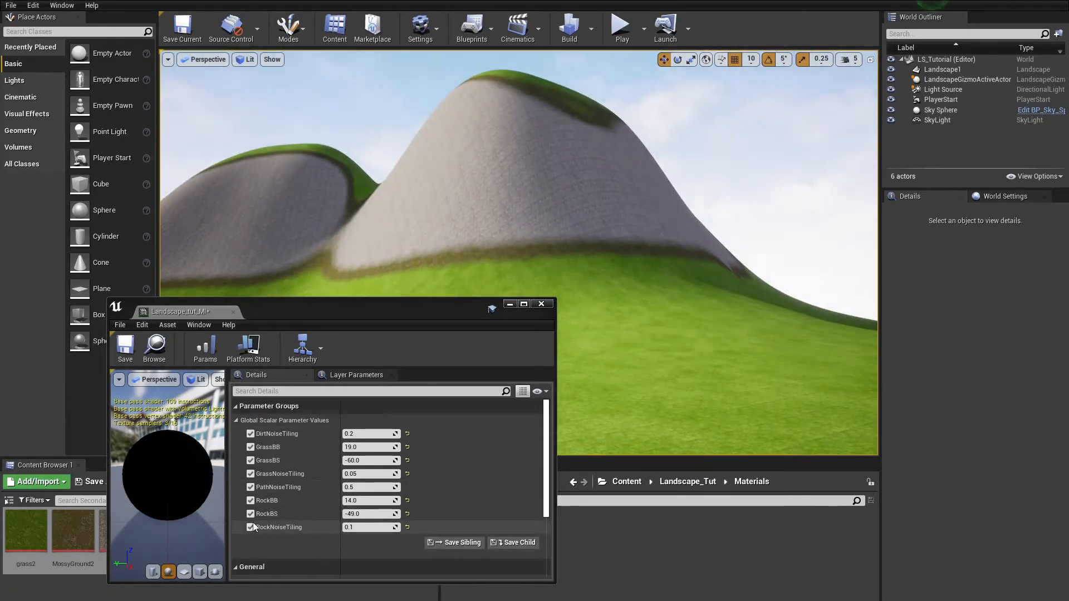
left_click_drag(362, 527, 389, 527)
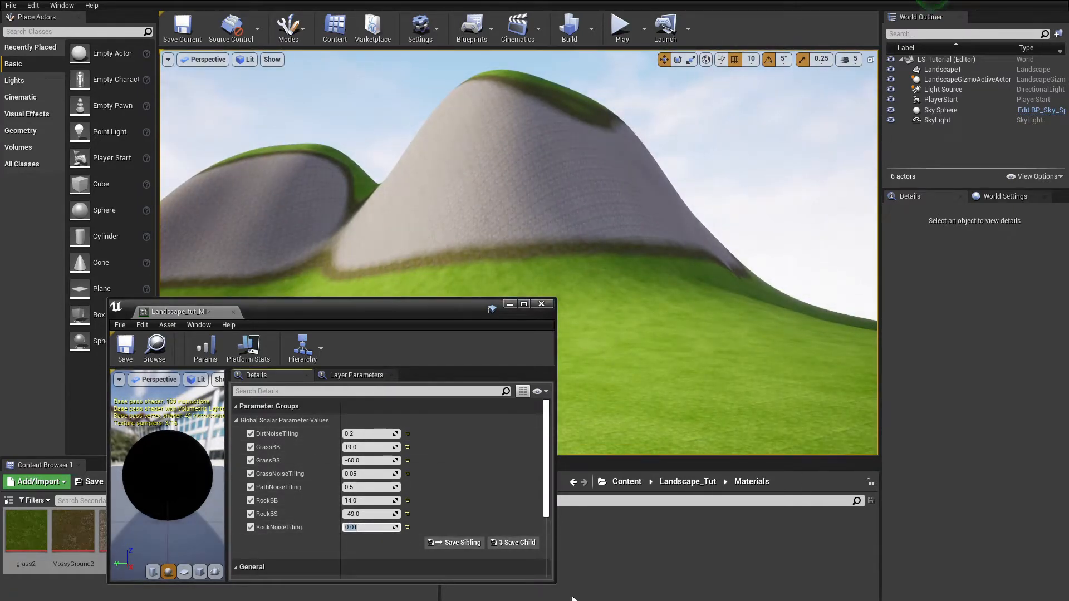
In the landscape material graph, duplicate the TexCoord and Multiply nodes of the Rock noise setup beside the upper rock texture samples
left_click(508, 303)
right_click_drag(509, 303, 702, 300)
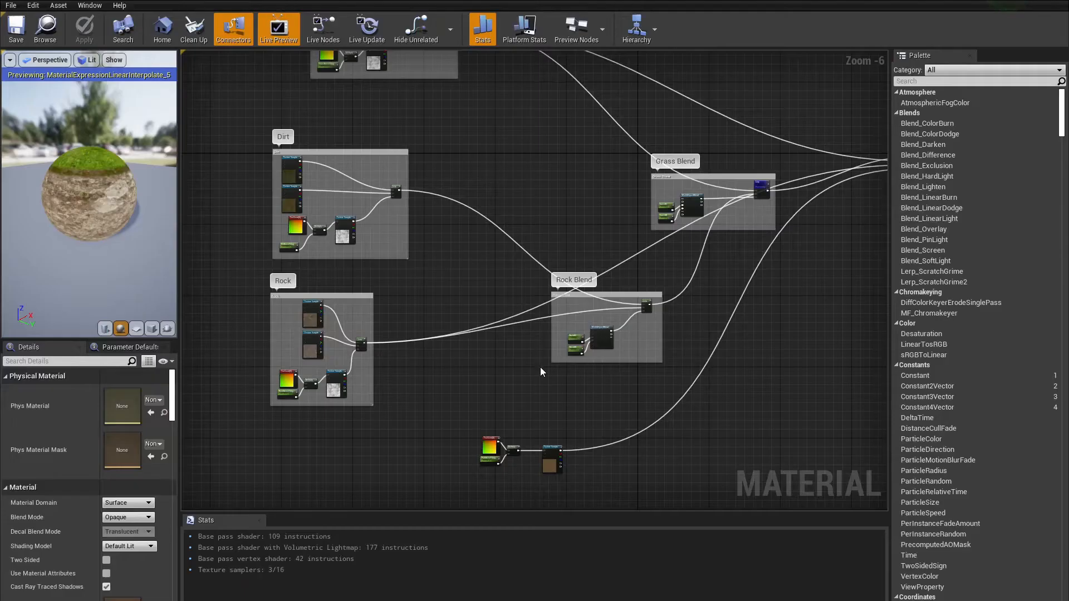
scroll(342, 344, "up", 5)
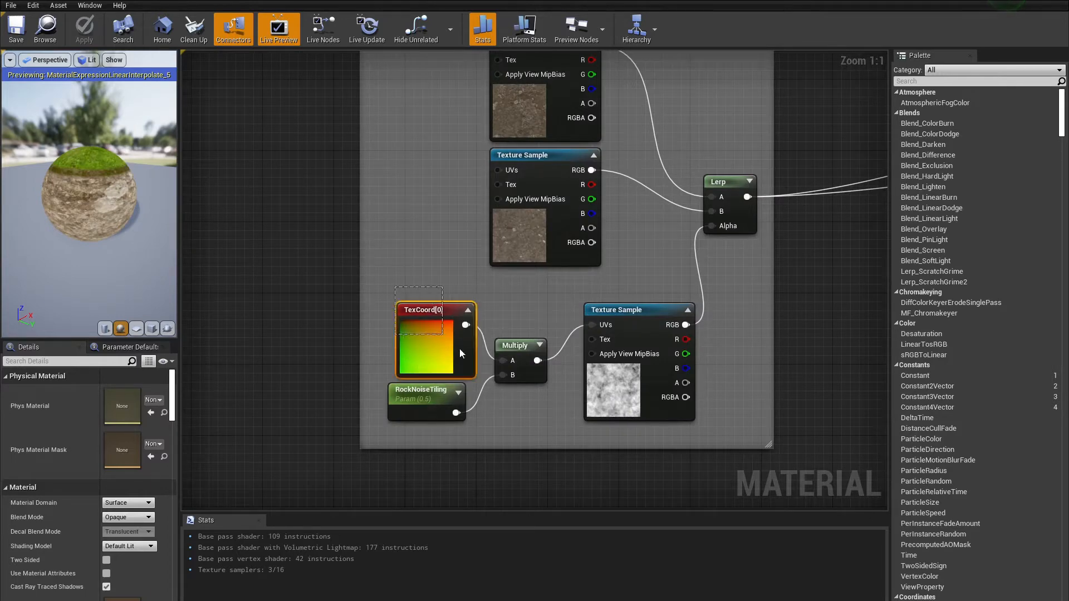
left_click_drag(538, 377, 538, 376)
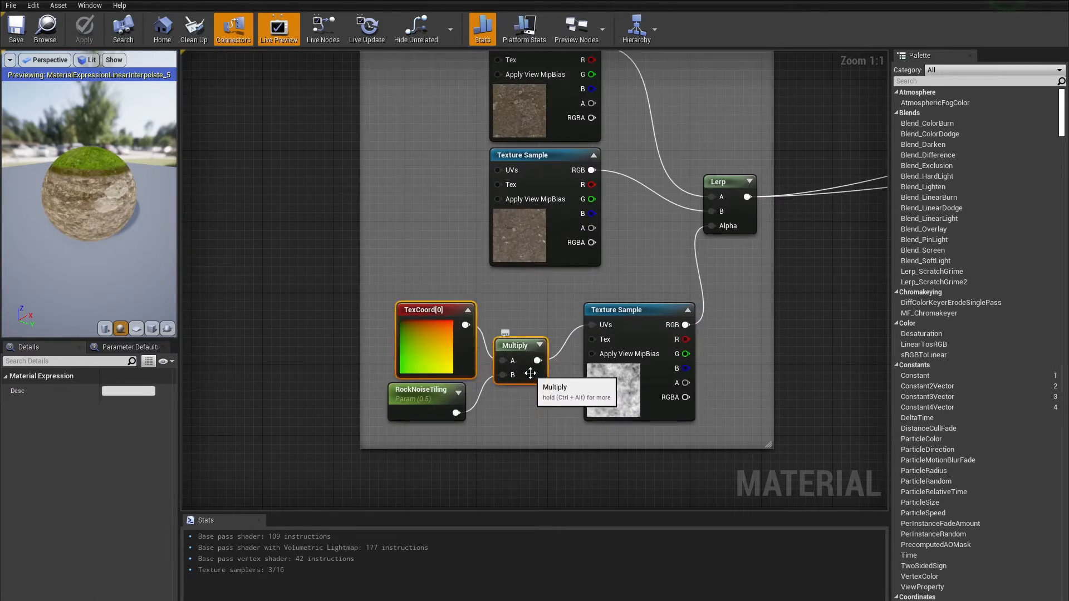
right_click_drag(397, 223, 526, 383)
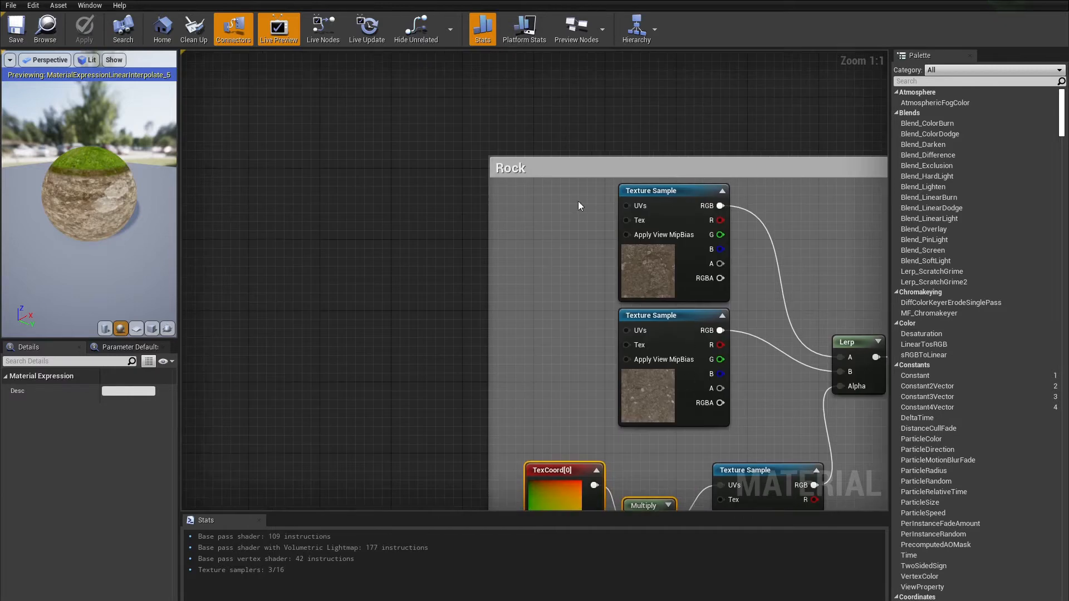
right_click_drag(534, 276, 483, 225)
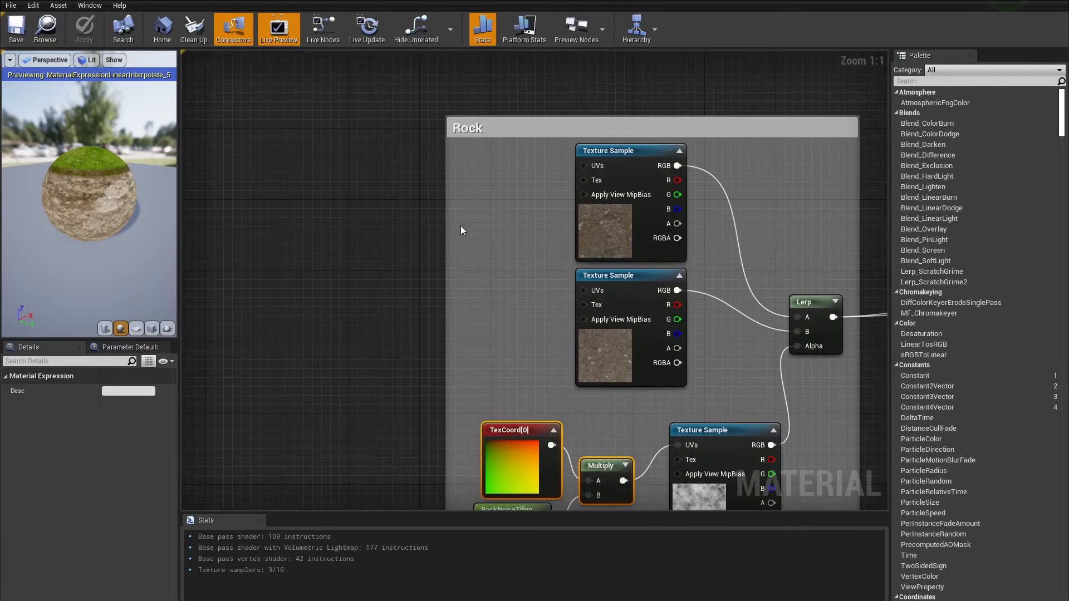
key("ctrl+v")
Connect the duplicated Multiply output to the UVs of both rock Texture Samples
left_click_drag(518, 256, 586, 165)
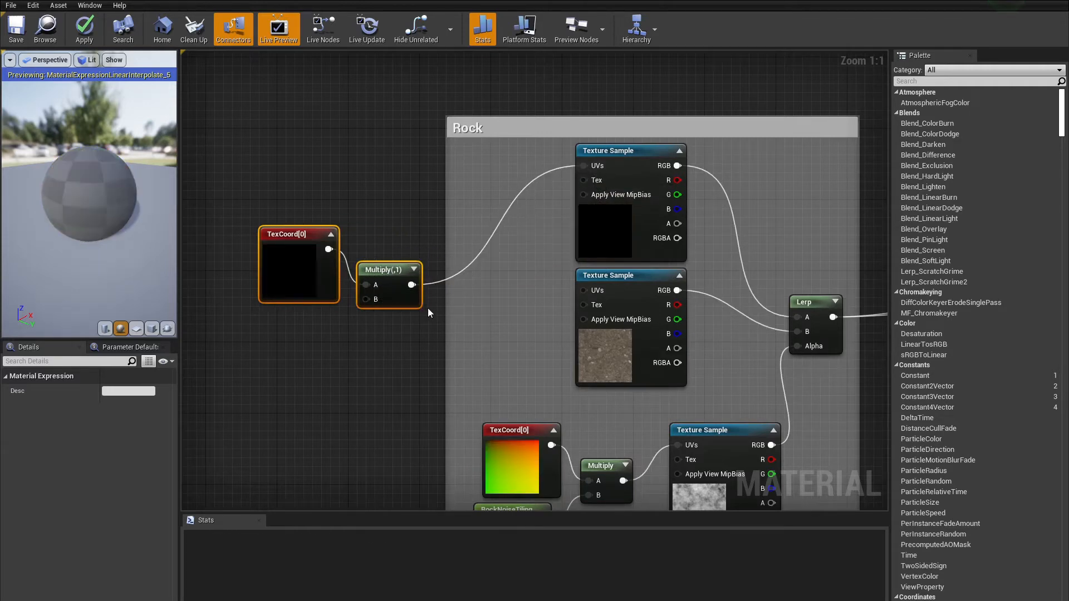
left_click_drag(409, 286, 592, 290)
right_click_drag(343, 290, 416, 294)
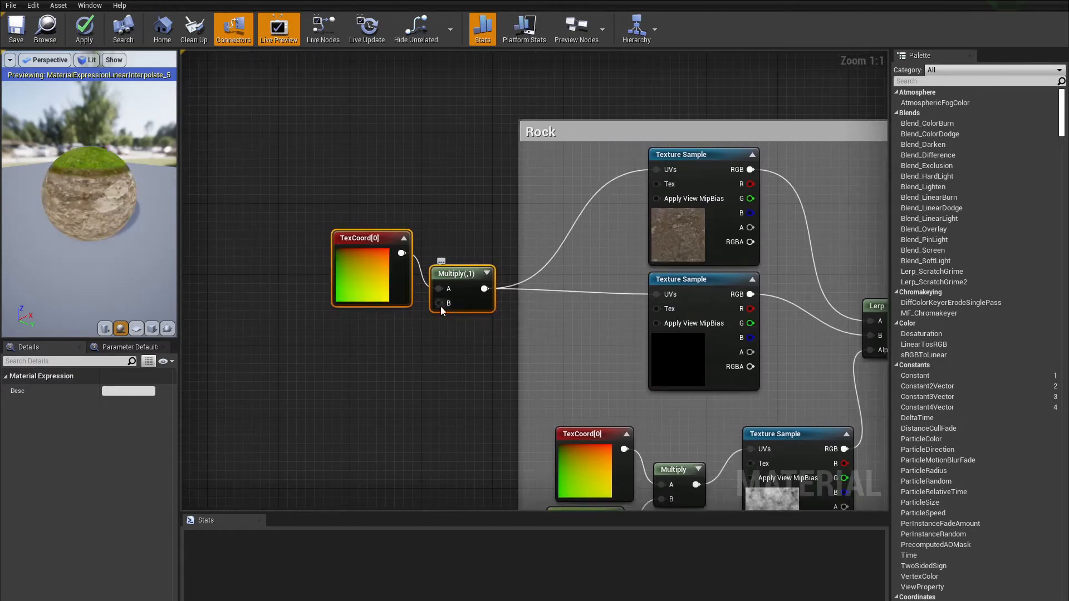
Add a scalar parameter named RockTiling to the B input of the new rock Multiply node
left_click_drag(440, 303, 400, 339)
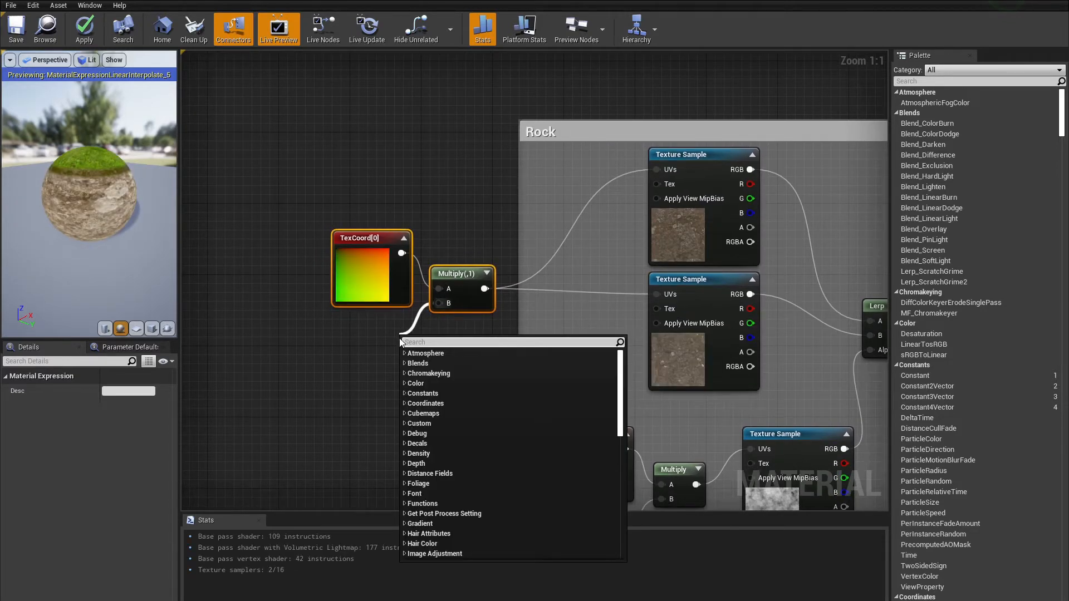
type("para")
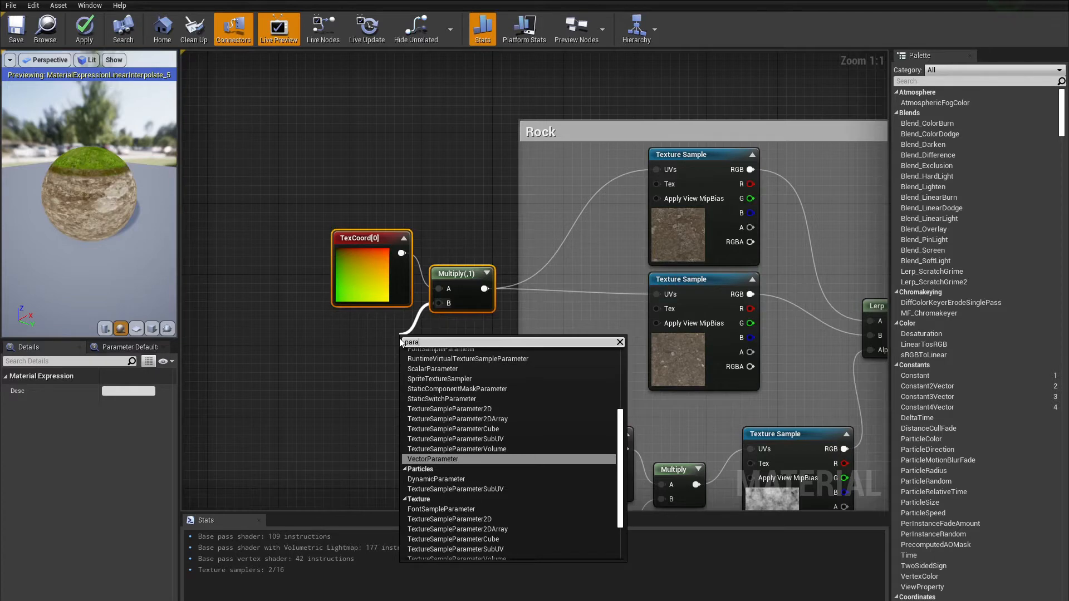
type(",a")
key("BackSpace")
key("BackSpace")
key("BackSpace")
key("BackSpace")
type("sva")
key("BackSpace")
key("BackSpace")
type("calar")
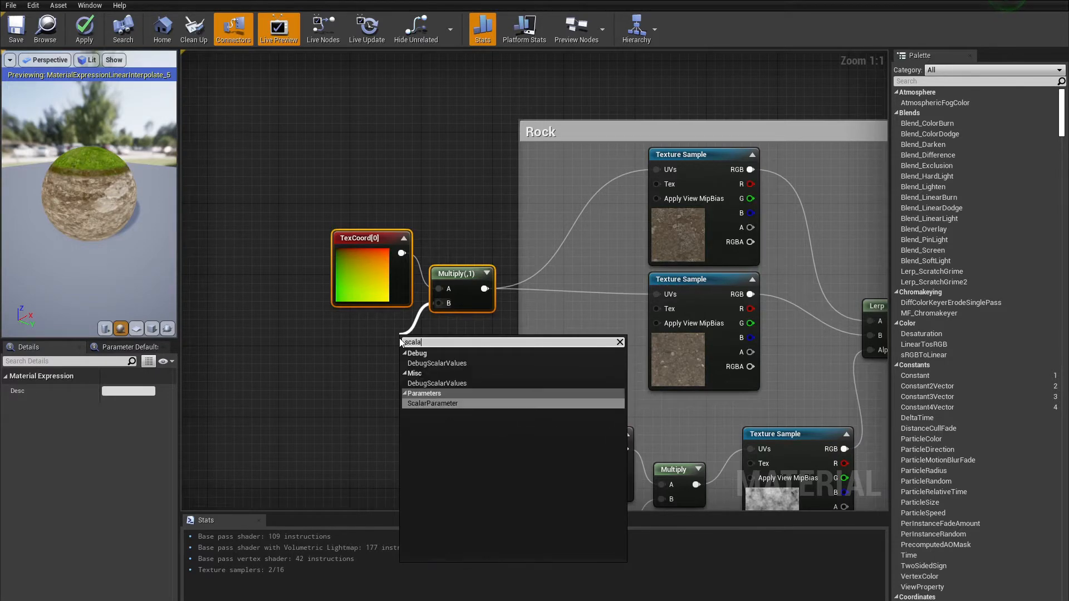
key("Return")
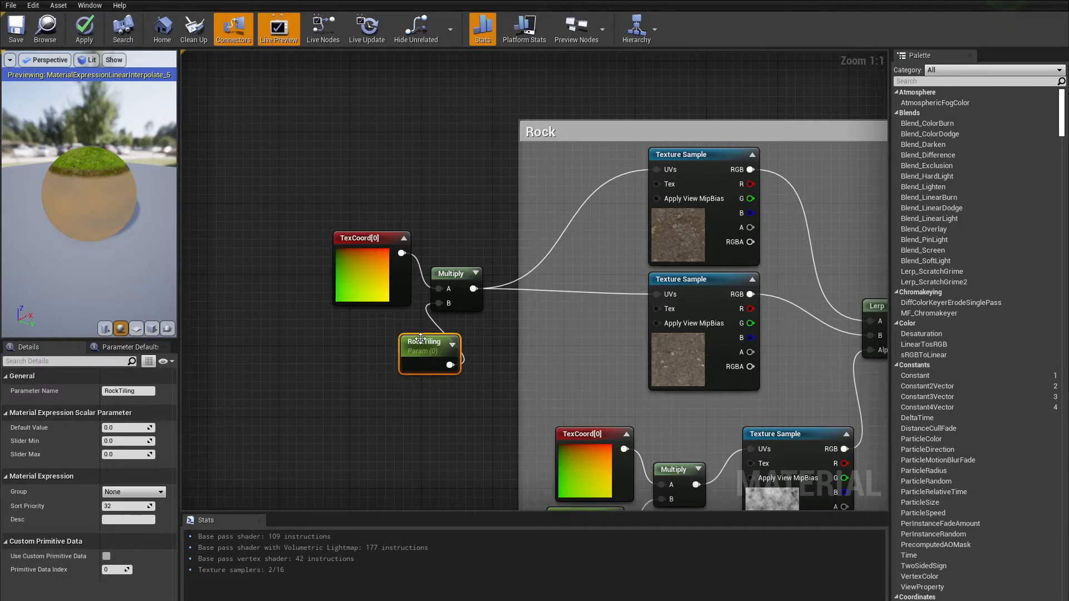
Place the RockTiling parameter below its TexCoord node and set its default value to 1
left_click_drag(420, 339, 362, 333)
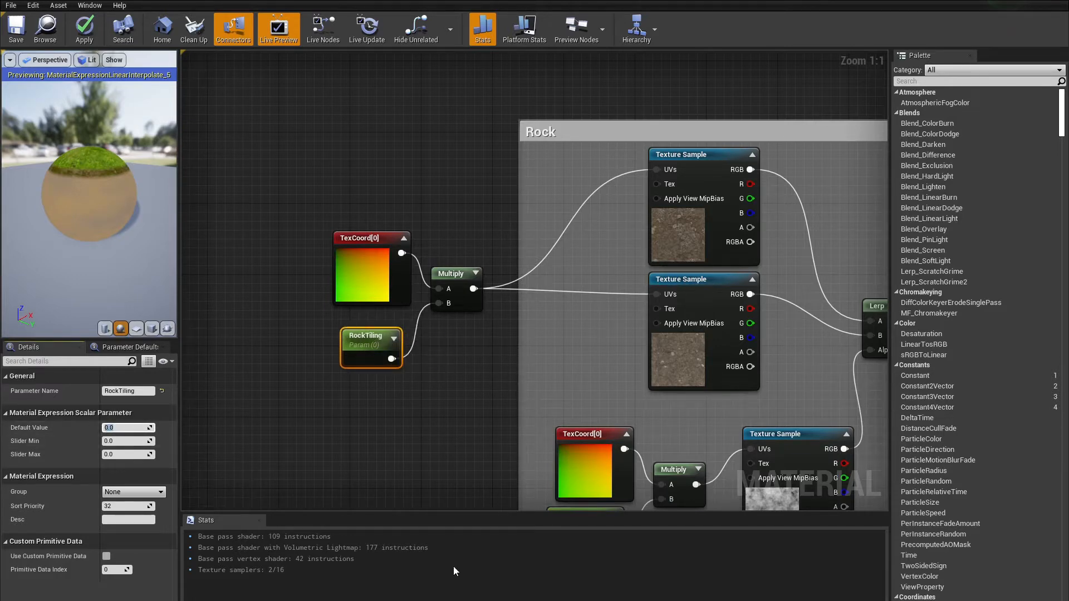
type("1")
key("Return")
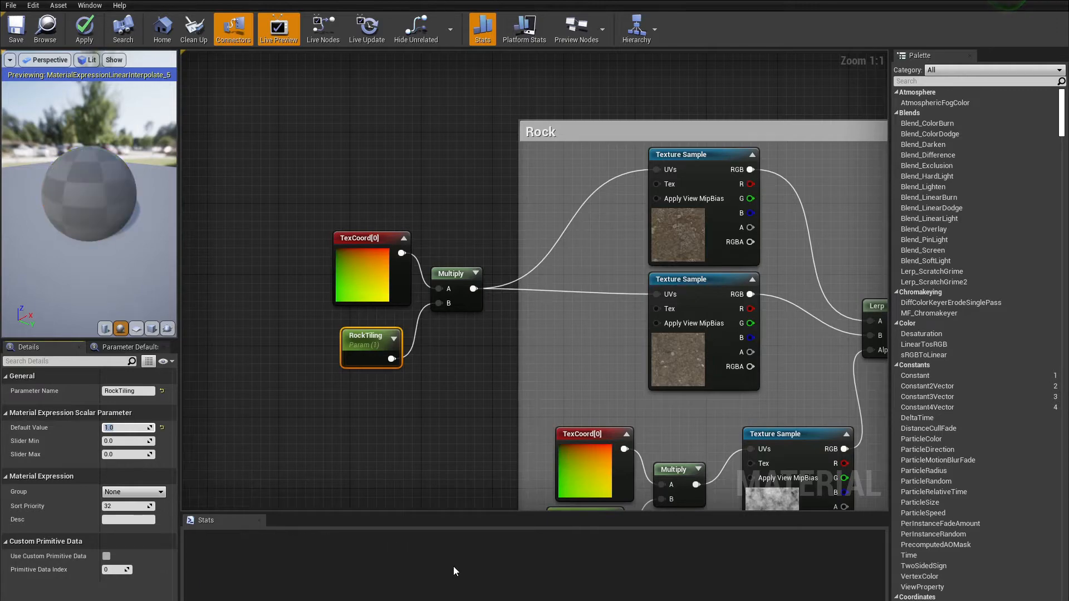
Copy the TexCoord, RockTiling and Multiply nodes to the Grass comment and connect the Multiply to the grass texture UVs
left_click(337, 446)
scroll(352, 452, "down", 2)
left_click_drag(334, 277, 438, 384)
scroll(467, 386, "down", 4)
scroll(434, 138, "up", 4)
right_click_drag(433, 138, 460, 229)
key("ctrl+v")
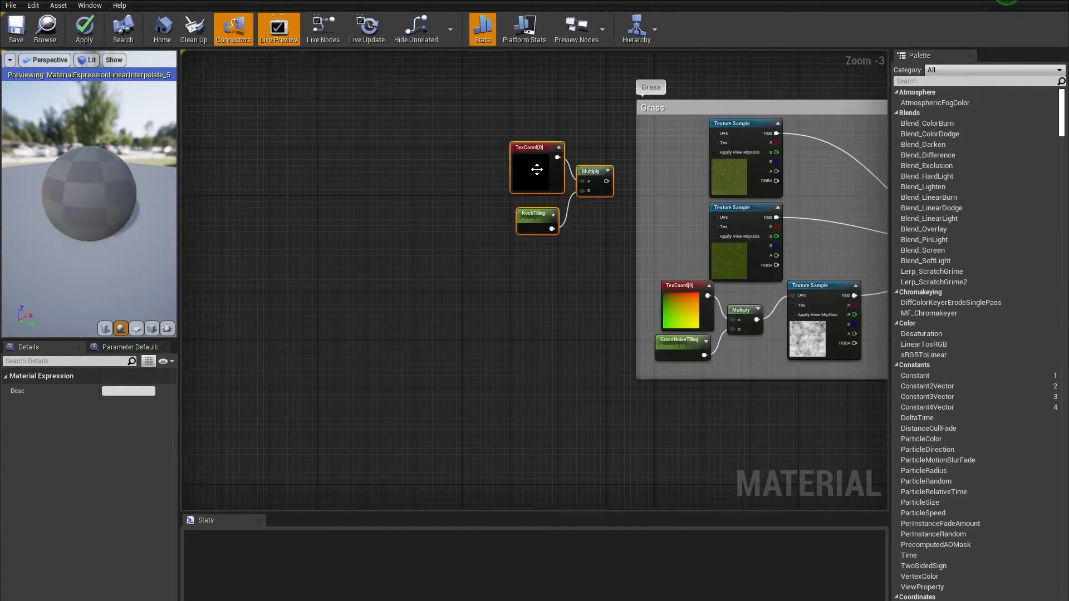
left_click_drag(606, 181, 715, 216)
Rename the copied tiling parameter beside the Grass comment as GrassTiling
left_click(537, 215)
left_click_drag(117, 390, 101, 391)
type("Grass")
key("Return")
left_click(334, 390)
Paste another copy of the TexCoord, RockTiling and Multiply nodes beside the Dirt comment
scroll(334, 389, "down", 5)
right_click_drag(334, 389, 276, 95)
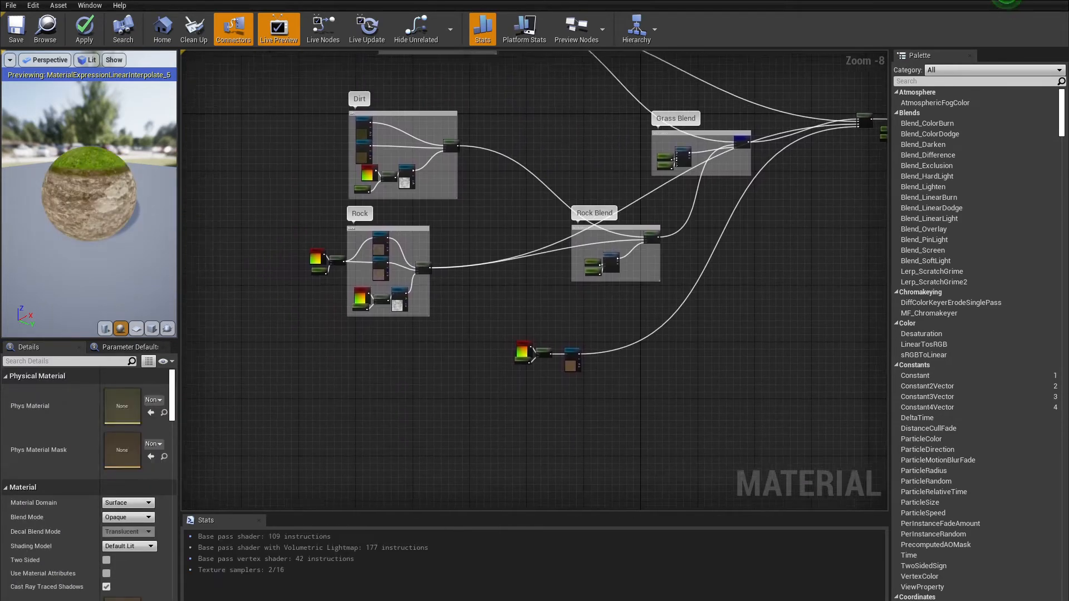
scroll(269, 98, "up", 4)
key("ctrl+v")
Rename the tiling parameter beside the Dirt comment as DirtTiling and save the material
left_click(404, 241)
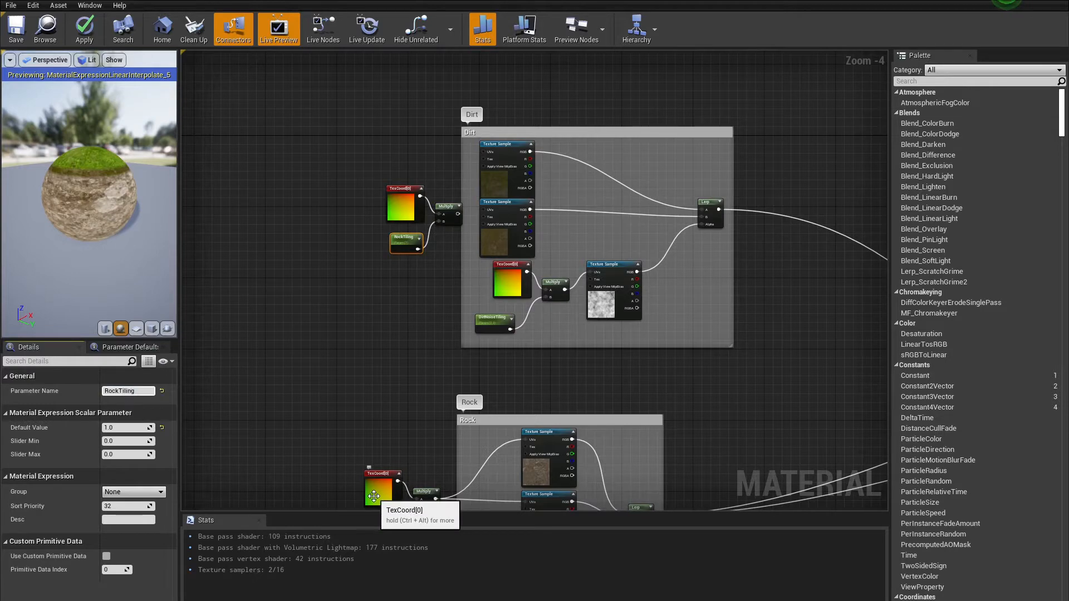
type("Dirt")
key("Return")
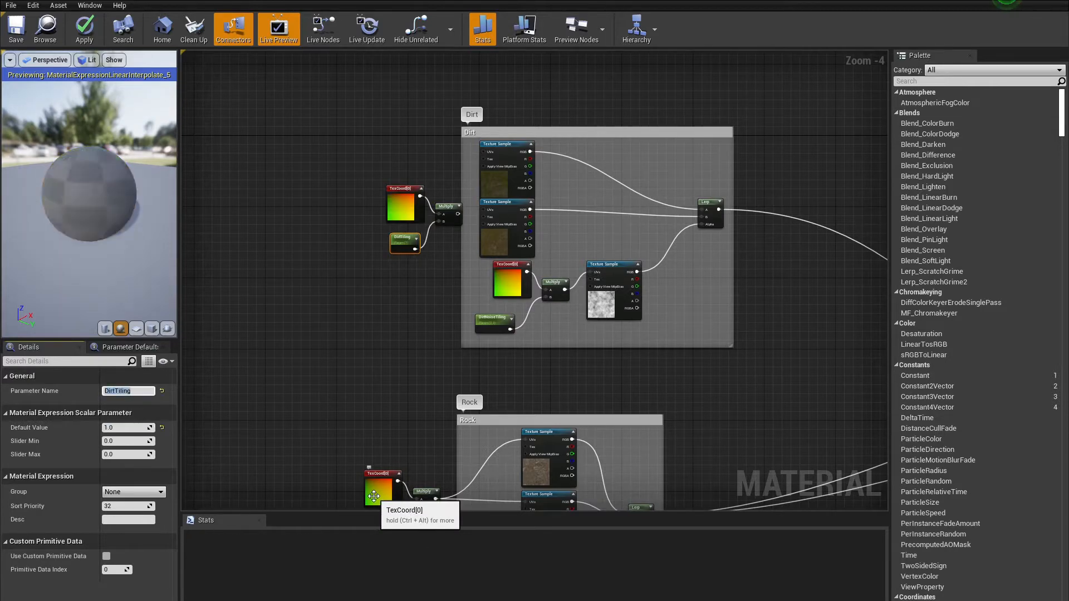
left_click(301, 397)
key("ctrl+s")
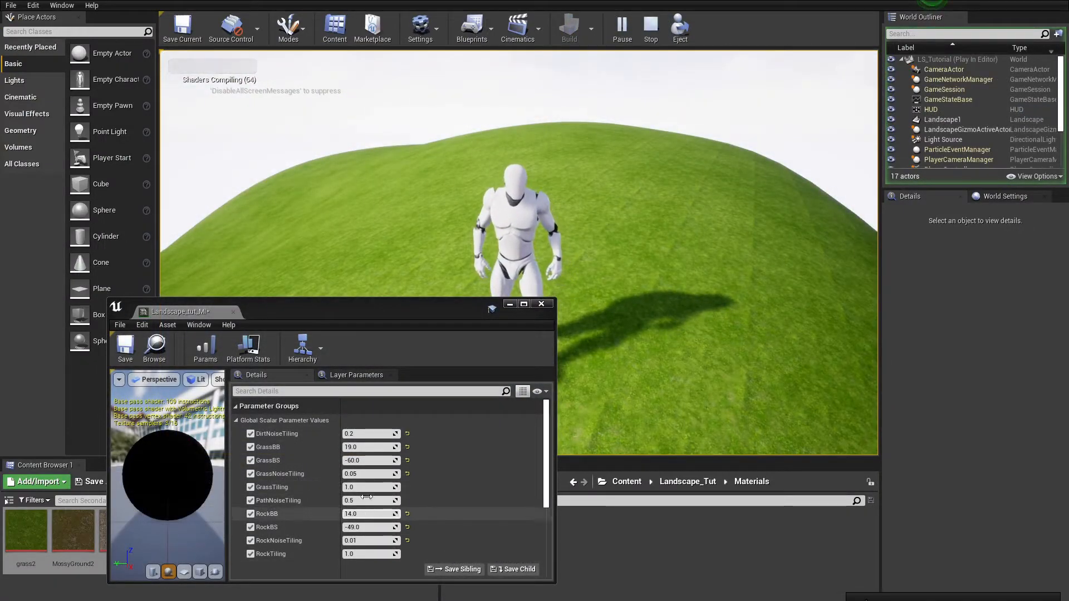
Set GrassTiling to 0.342858 while the level is playing and run the character over the hills to check the grass
left_click_drag(358, 487, 346, 485)
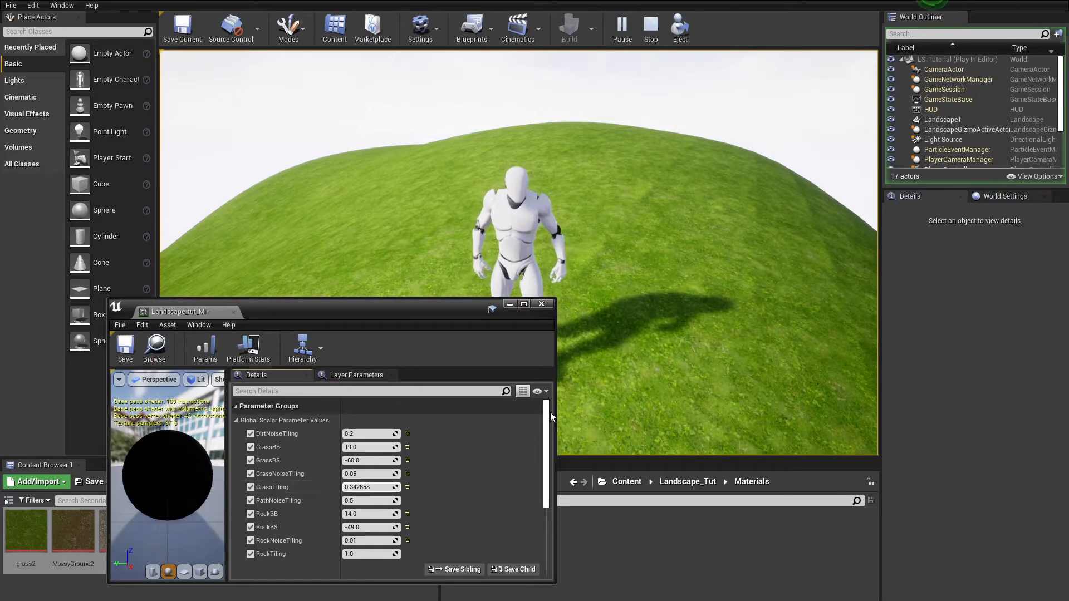
left_click(596, 384)
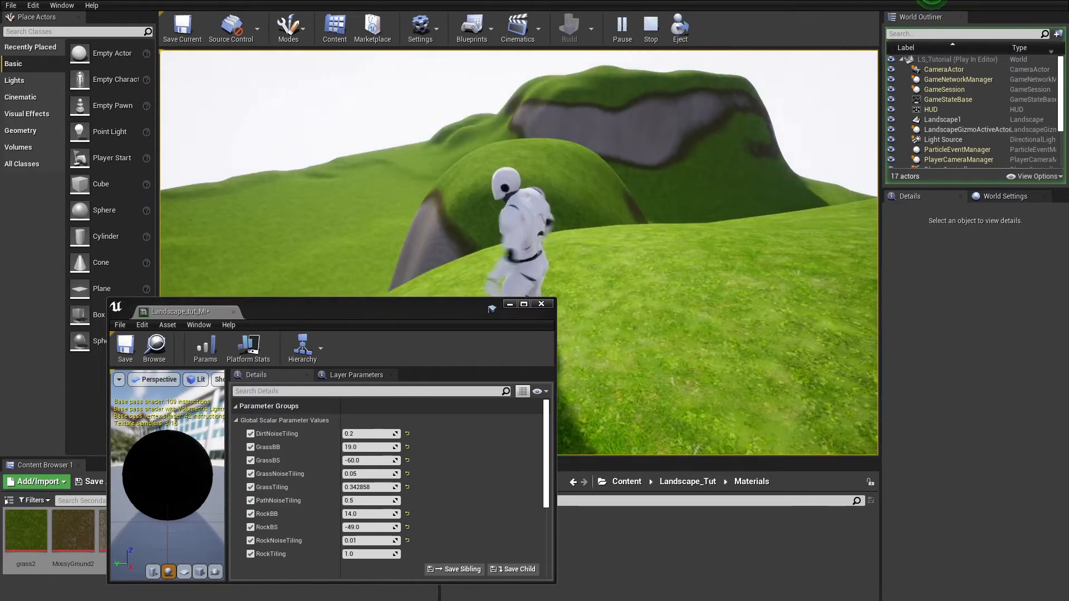
key("F1")
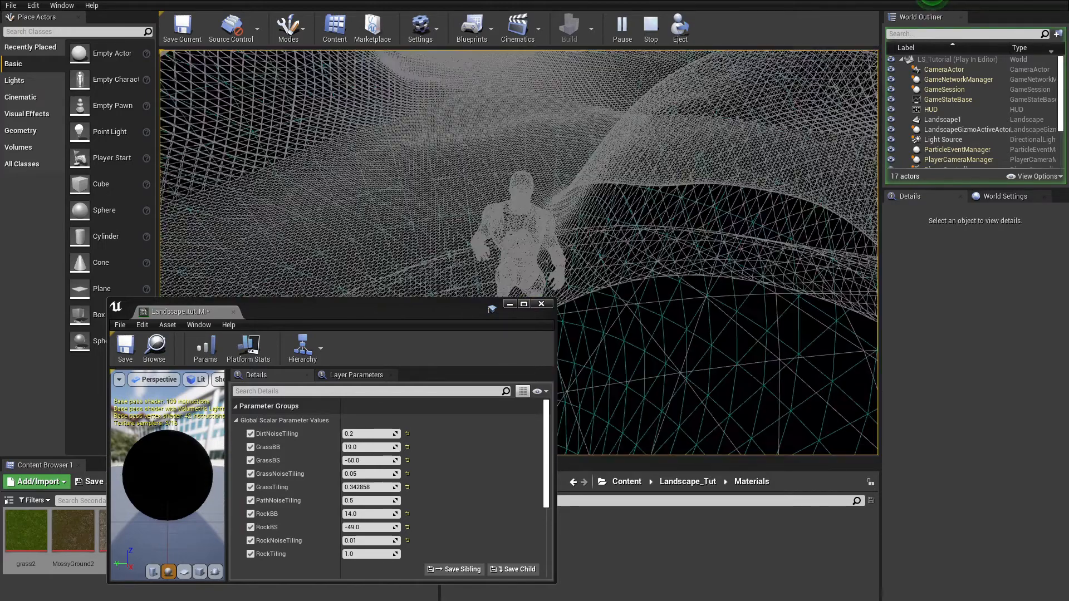
key("Escape")
Set RockTiling to 0.2 with a rock face in close view, and save the material instance
key("w")
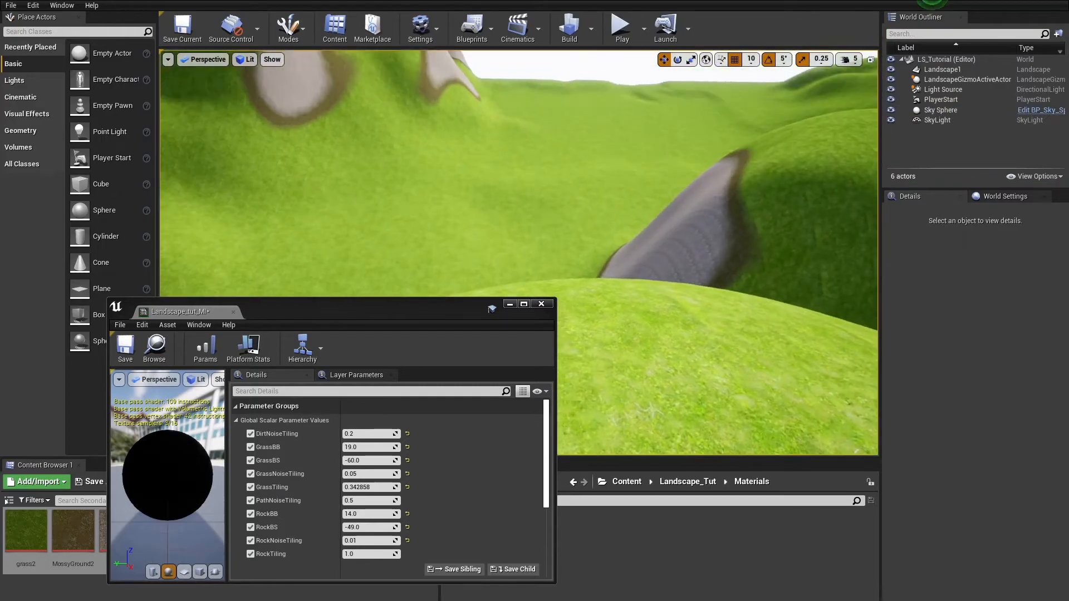
key("s")
right_click_drag(690, 316, 691, 316)
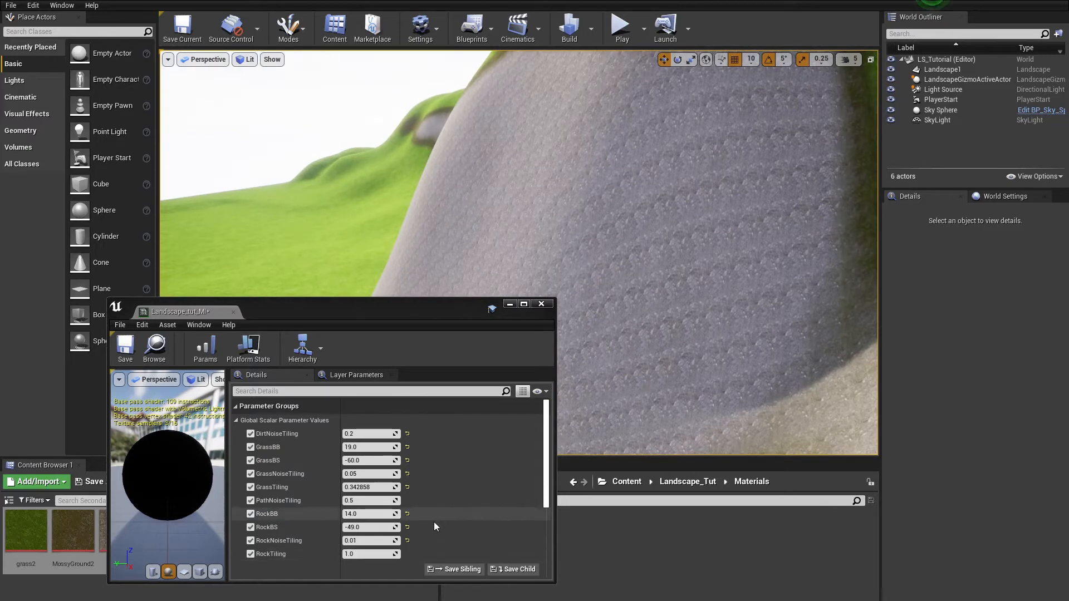
left_click_drag(376, 556, 387, 556)
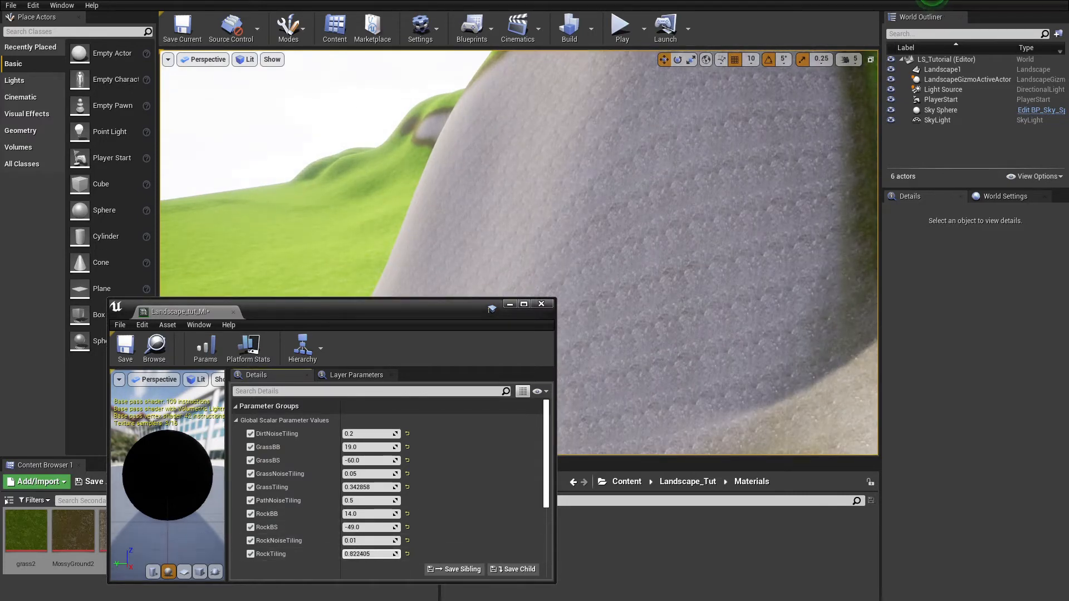
left_click(368, 555)
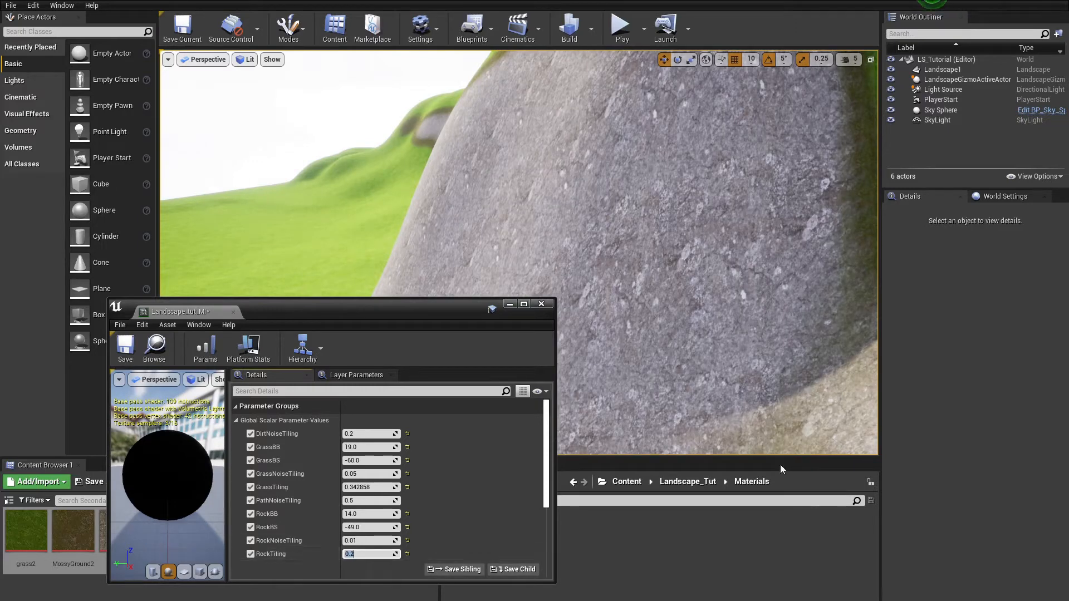
left_click(127, 349)
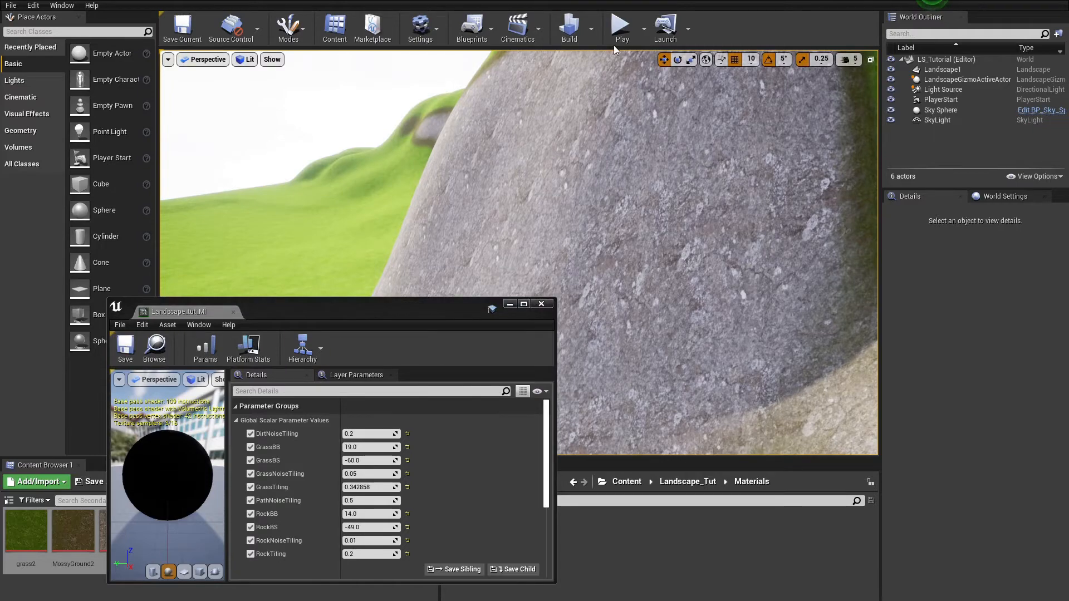
Play the level and run the character across the hills and path to examine the grass and rock tiling
left_click(620, 27)
key("w")
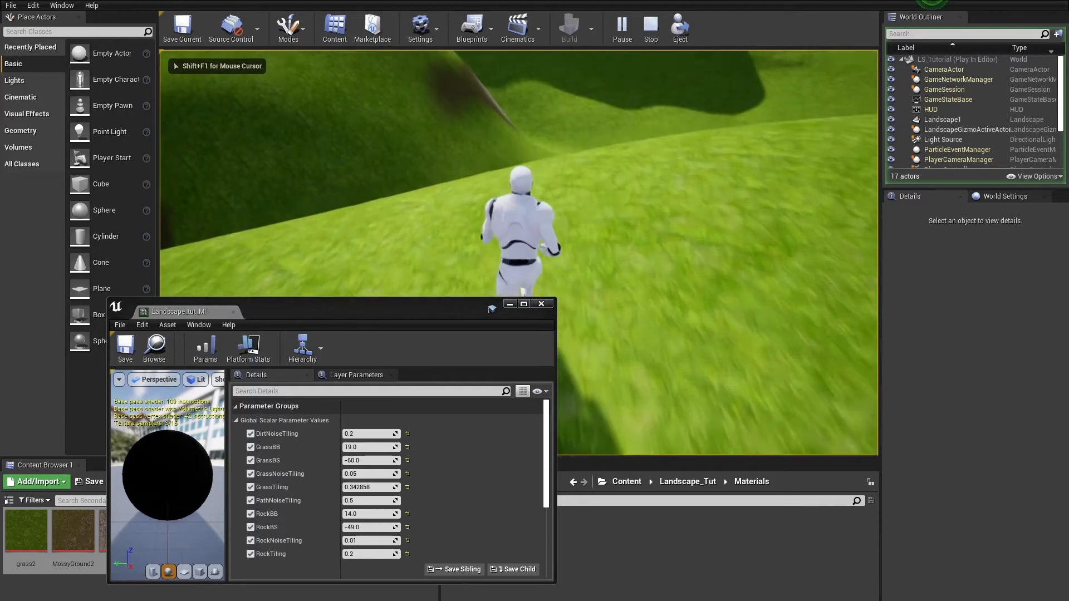
key("w")
key("space")
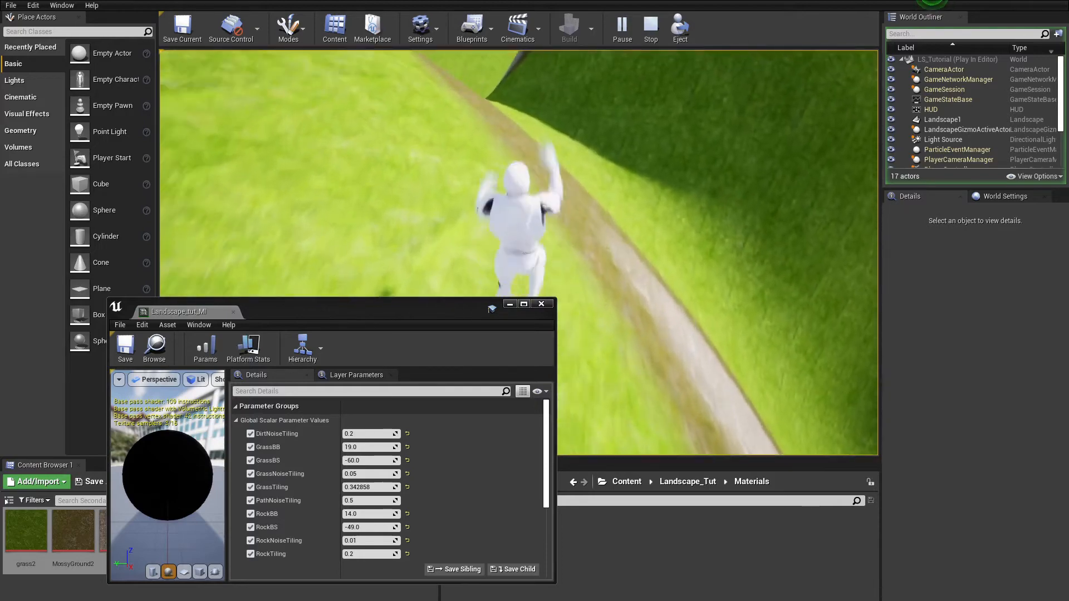
key("w")
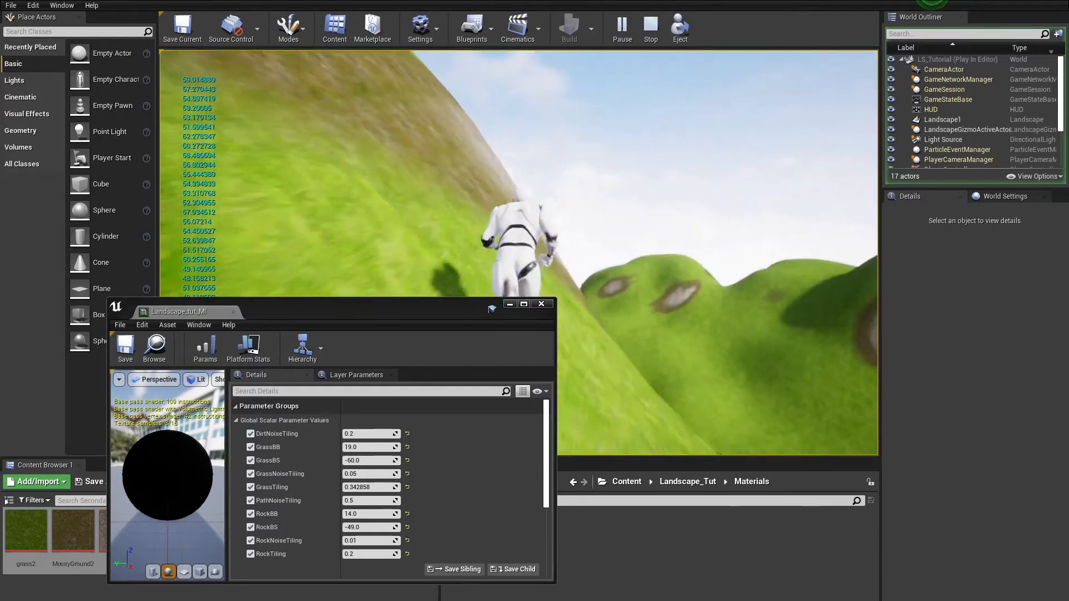
key("w")
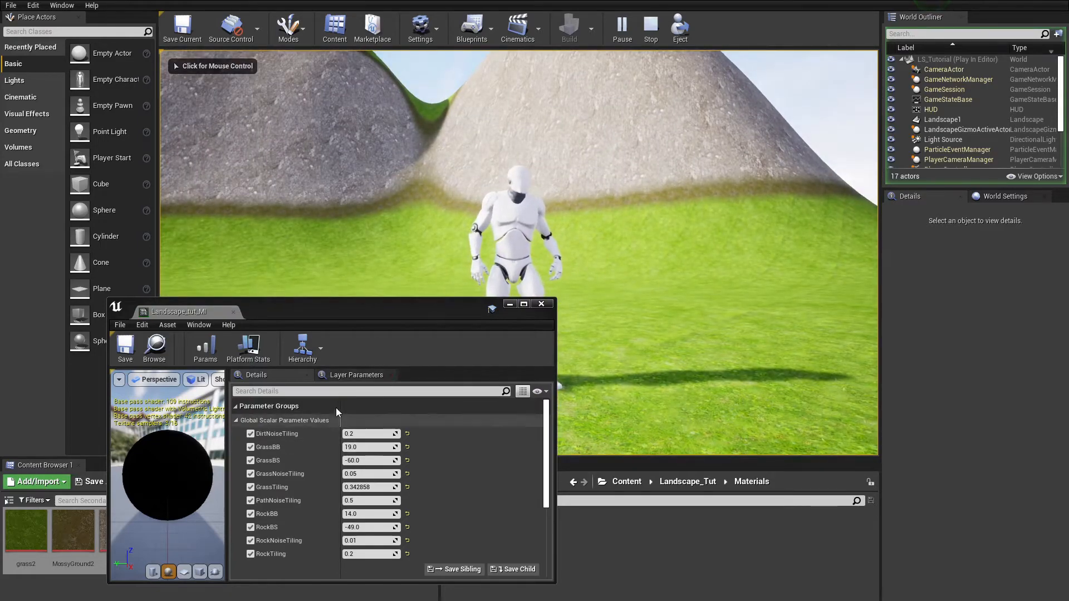
Set RockTiling to 0.1 in the material instance while the level is playing
left_click(347, 554)
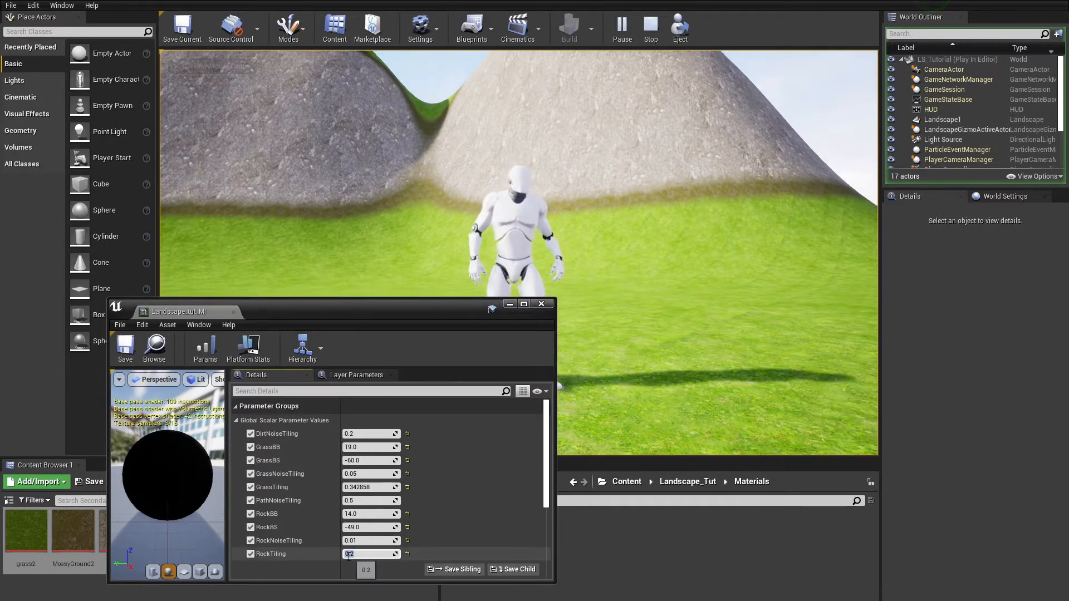
type("0.1")
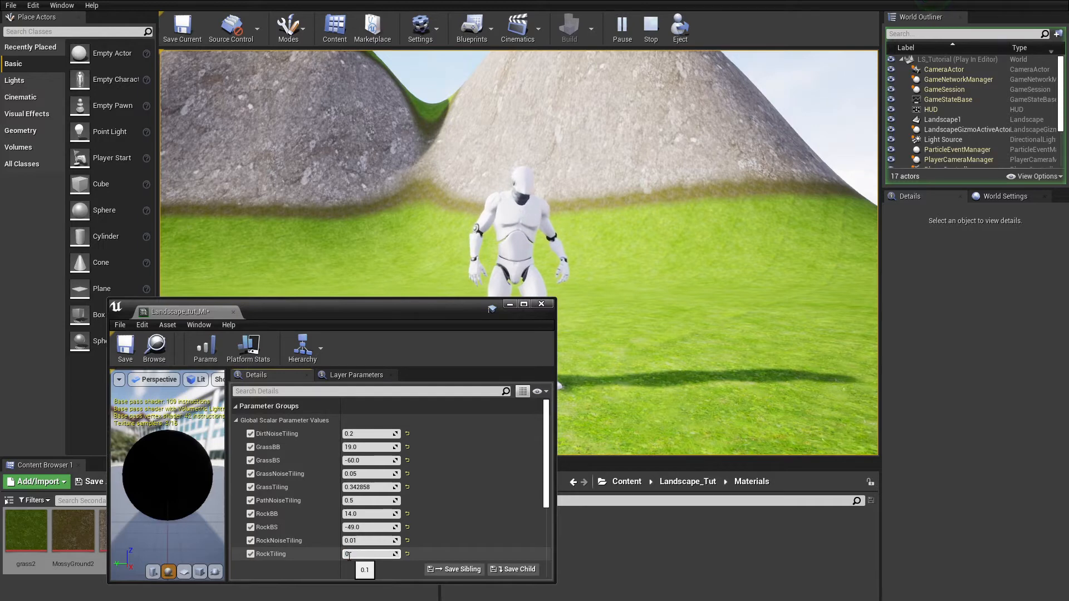
Try RockTiling at 0.01, return it to 0.1, and save the material instance
type("1")
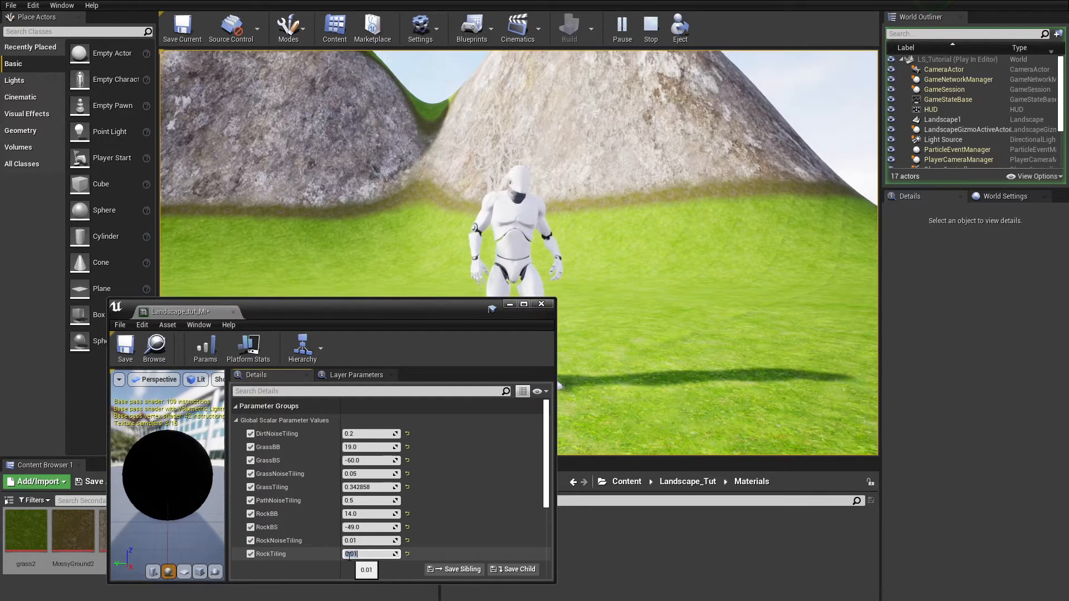
type("0.1")
key("Return")
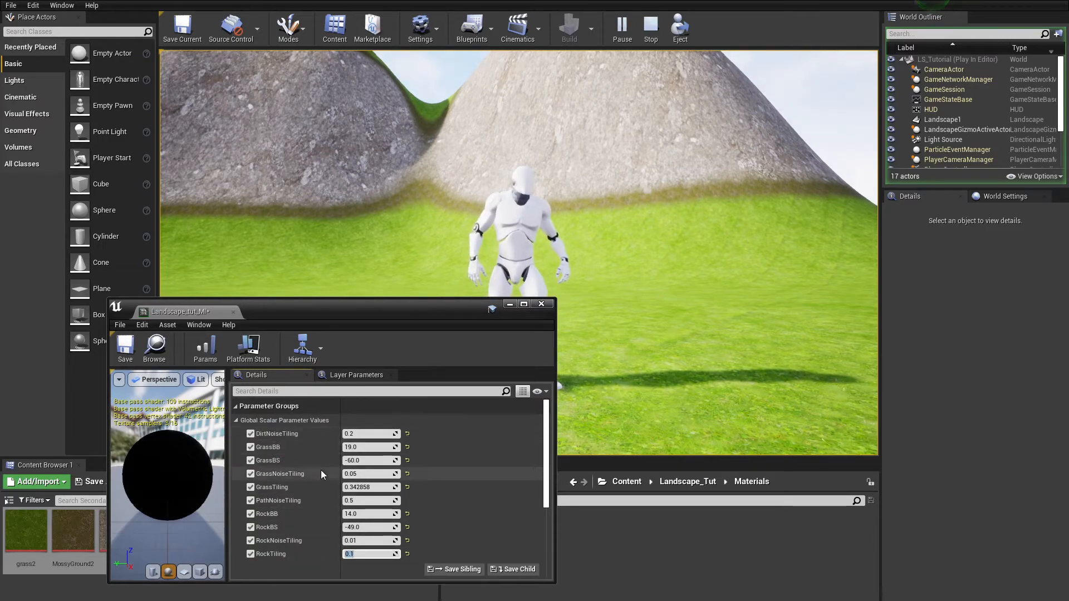
left_click(469, 493)
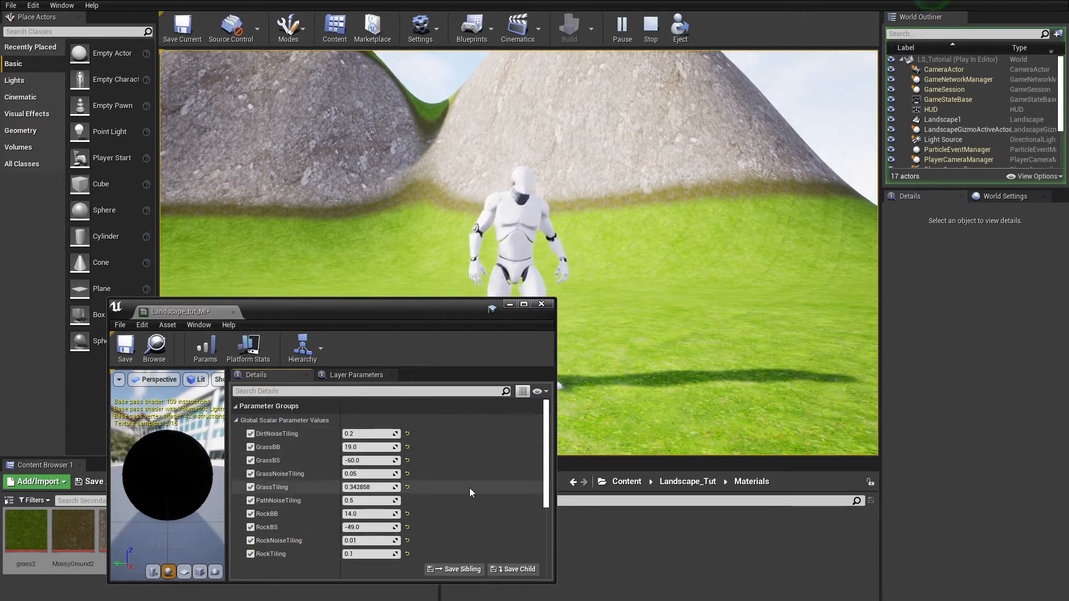
left_click(126, 347)
right_click_drag(519, 252, 771, 226)
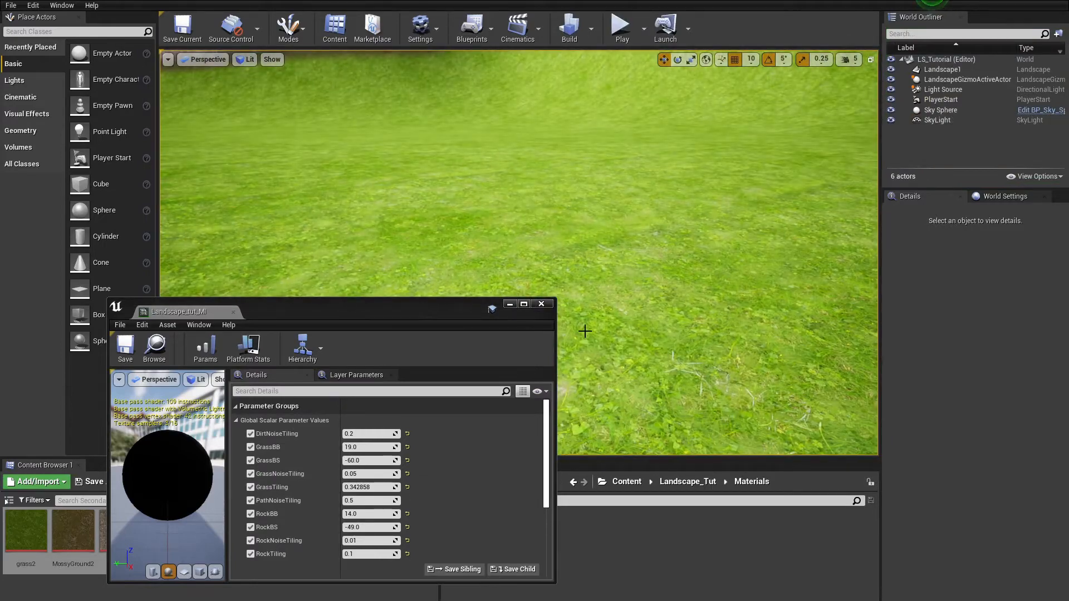
Connect the DirtTiling Multiply output to the UVs of both dirt Texture Samples in the material graph
left_click(509, 304)
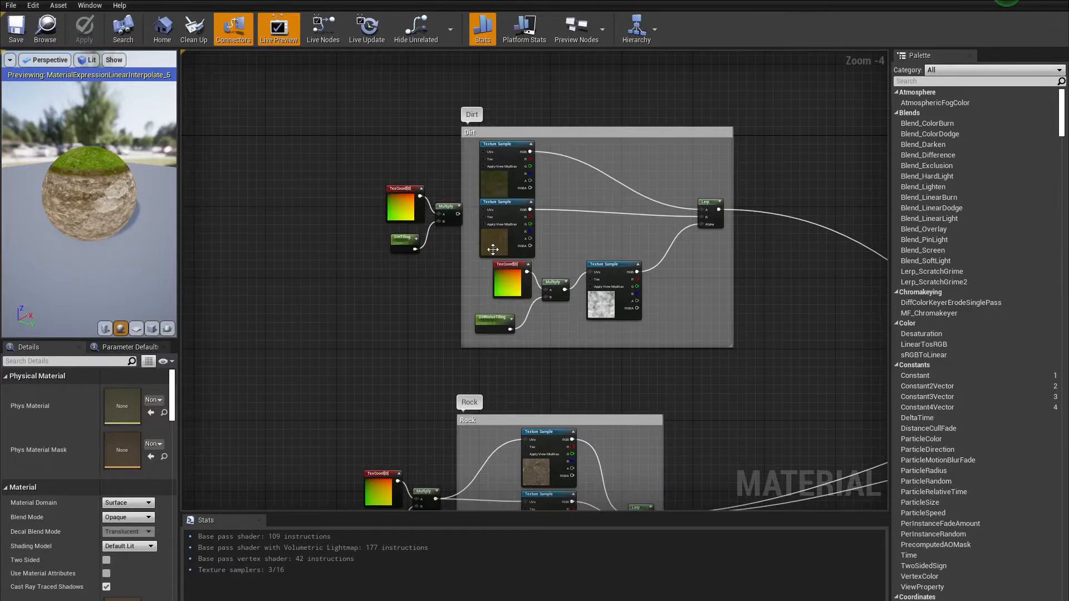
scroll(402, 196, "up", 3)
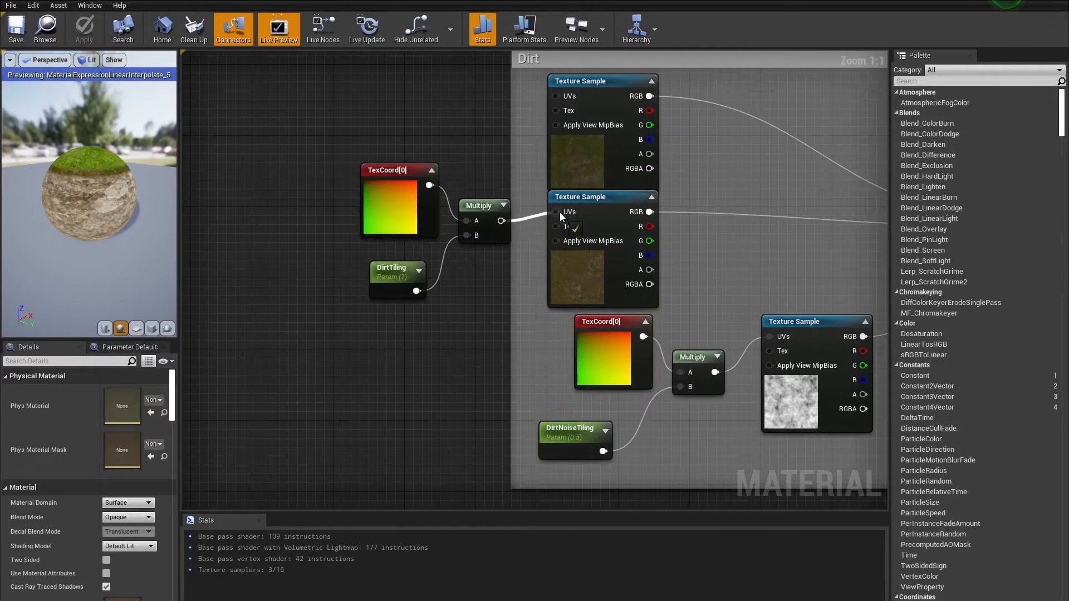
left_click_drag(556, 212, 499, 221)
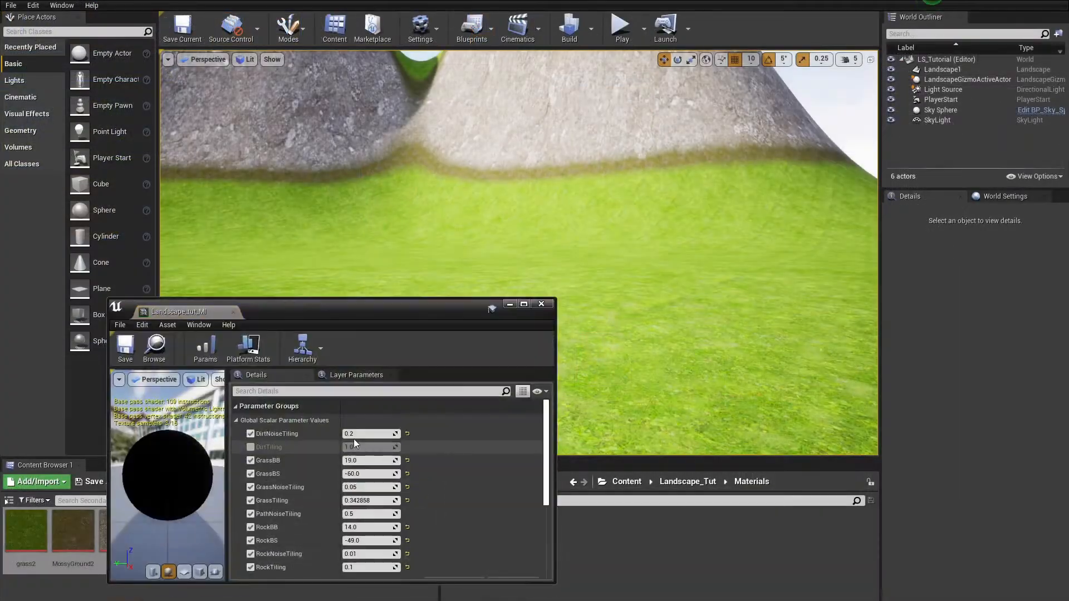
Set DirtTiling to 0.1 and DirtNoiseTiling to 0.361905 in the material instance, and save it
left_click_drag(355, 443, 333, 447)
left_click(372, 448)
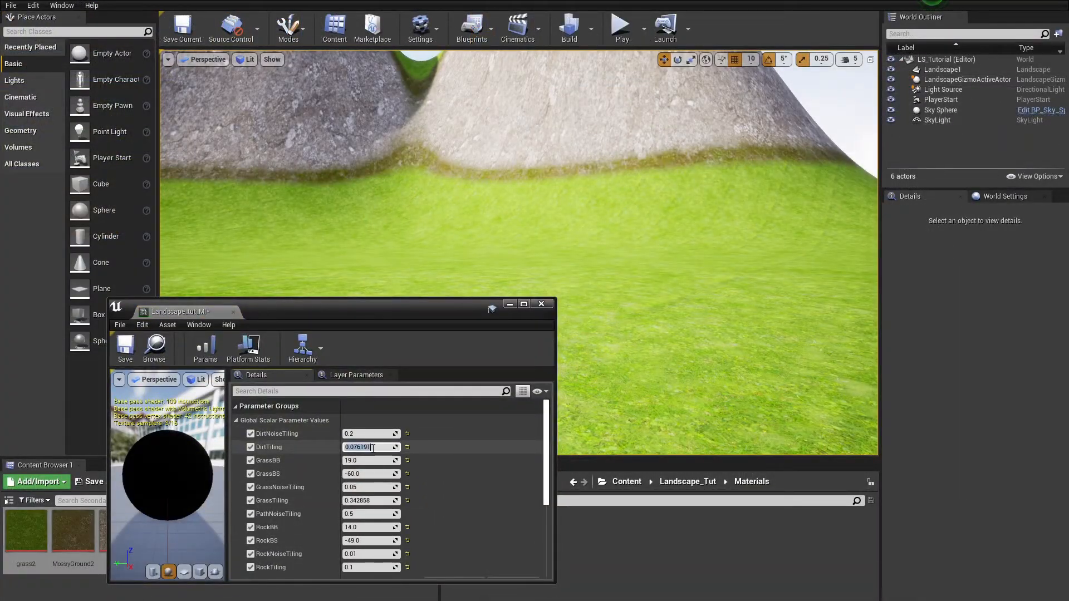
type("0.1")
key("Return")
left_click_drag(370, 434, 384, 433)
right_click_drag(628, 391, 446, 365)
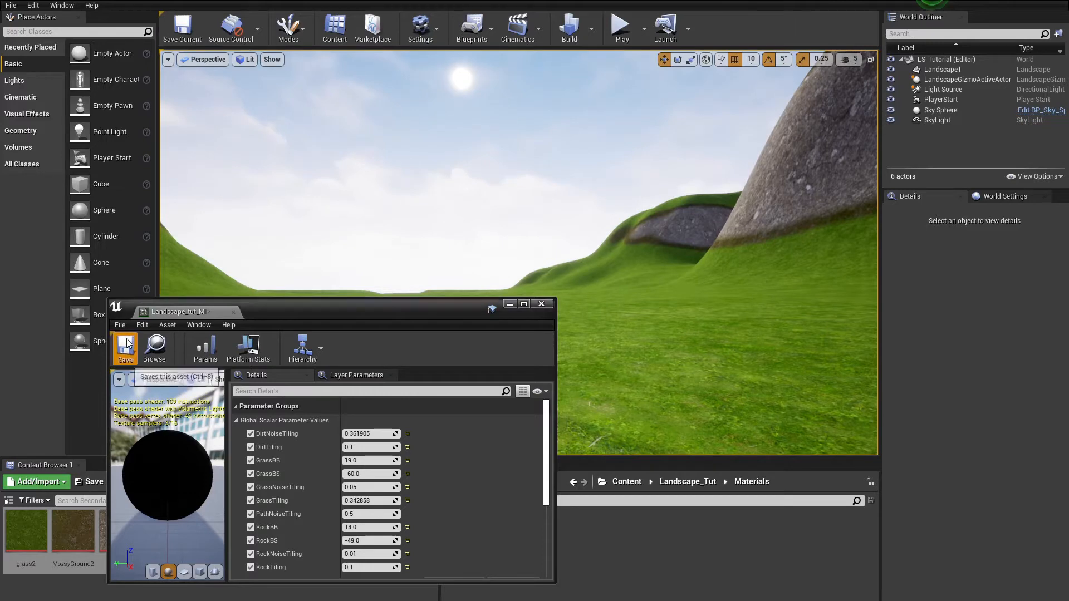
left_click(508, 305)
Move the dirt TexCoord, DirtTiling and Multiply nodes further away from the Dirt comment box in the material graph
left_click(184, 2)
scroll(447, 369, "down", 2)
right_click_drag(426, 379, 394, 438)
scroll(334, 337, "down", 1)
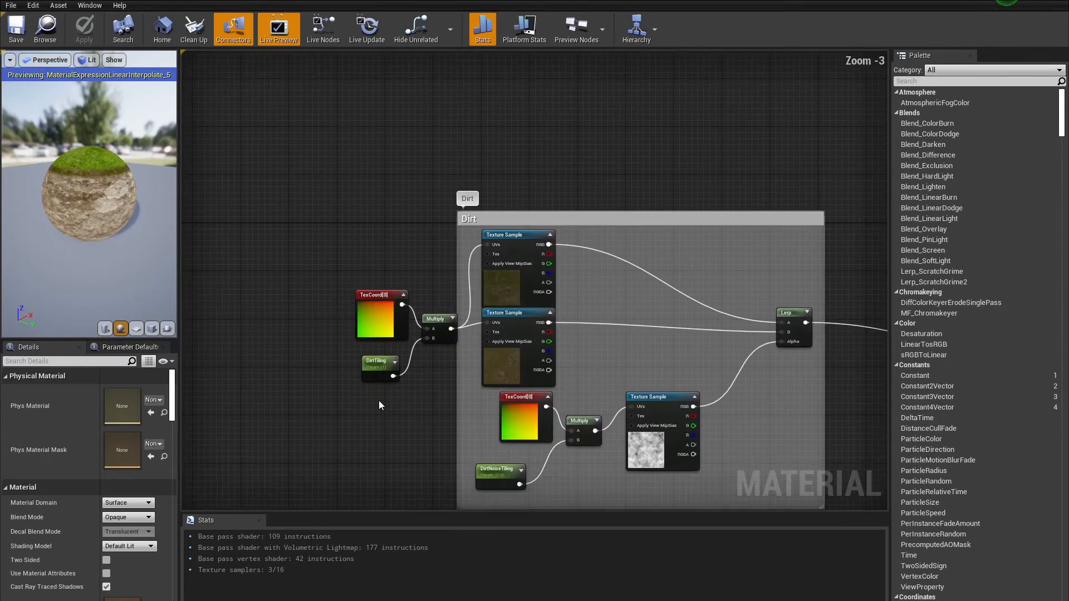
left_click_drag(287, 253, 440, 373)
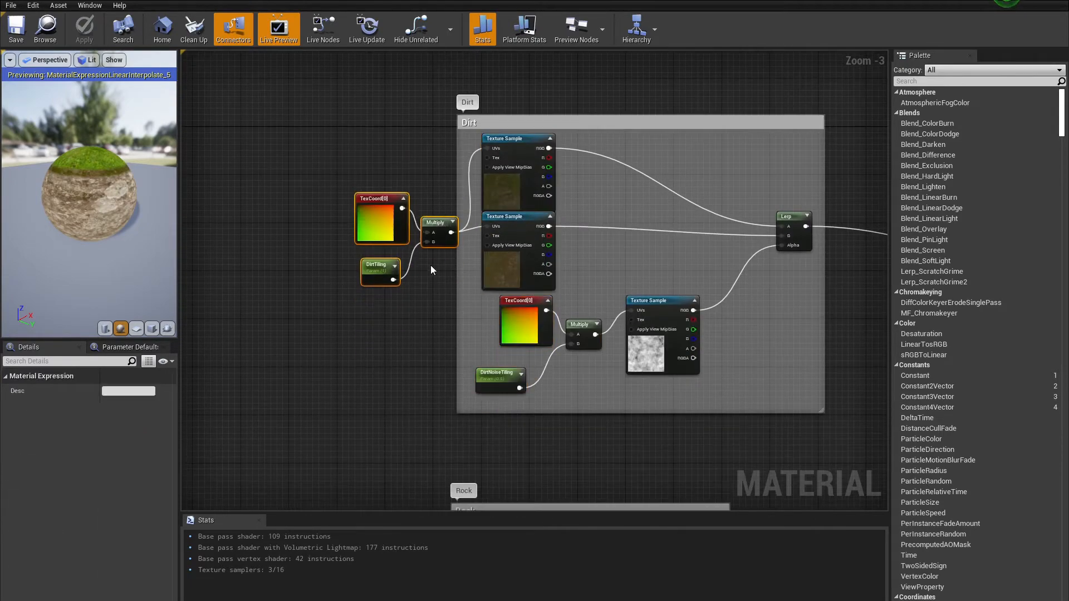
left_click_drag(420, 220, 280, 179)
left_click_drag(523, 224, 519, 225)
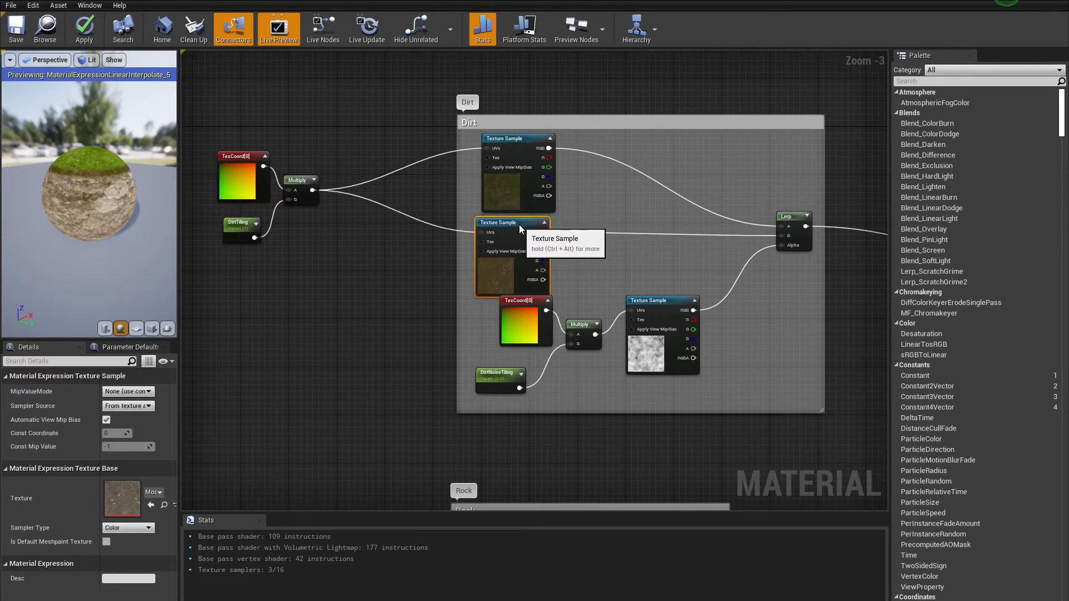
left_click(318, 249)
Duplicate the DirtTiling parameter together with its Multiply node and place the copies below the originals
right_click_drag(280, 248, 438, 278)
scroll(438, 278, "up", 3)
left_click_drag(467, 284, 382, 245)
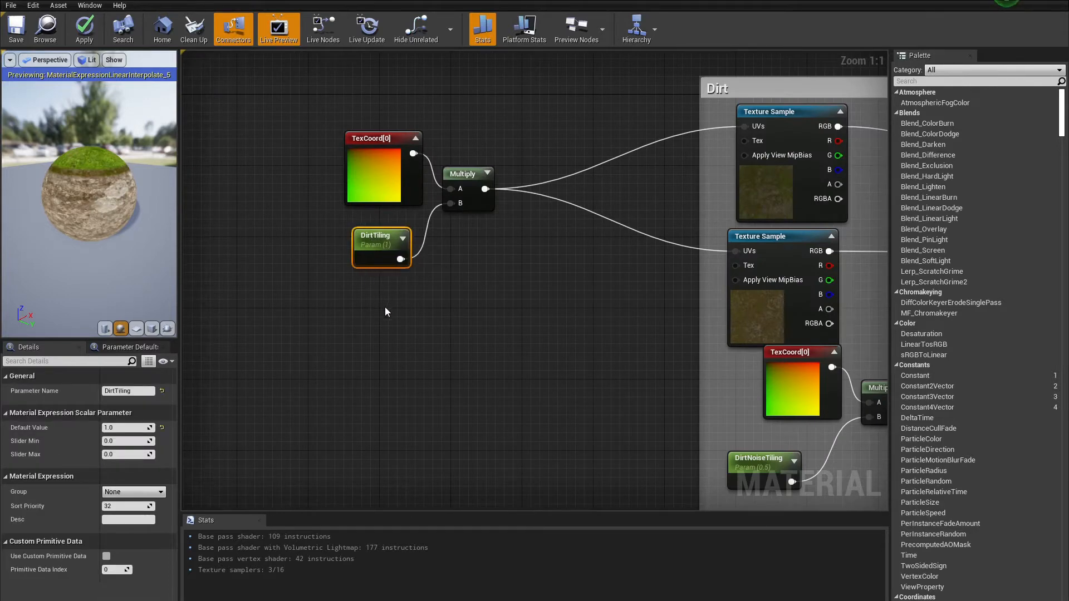
left_click(463, 177, "shift")
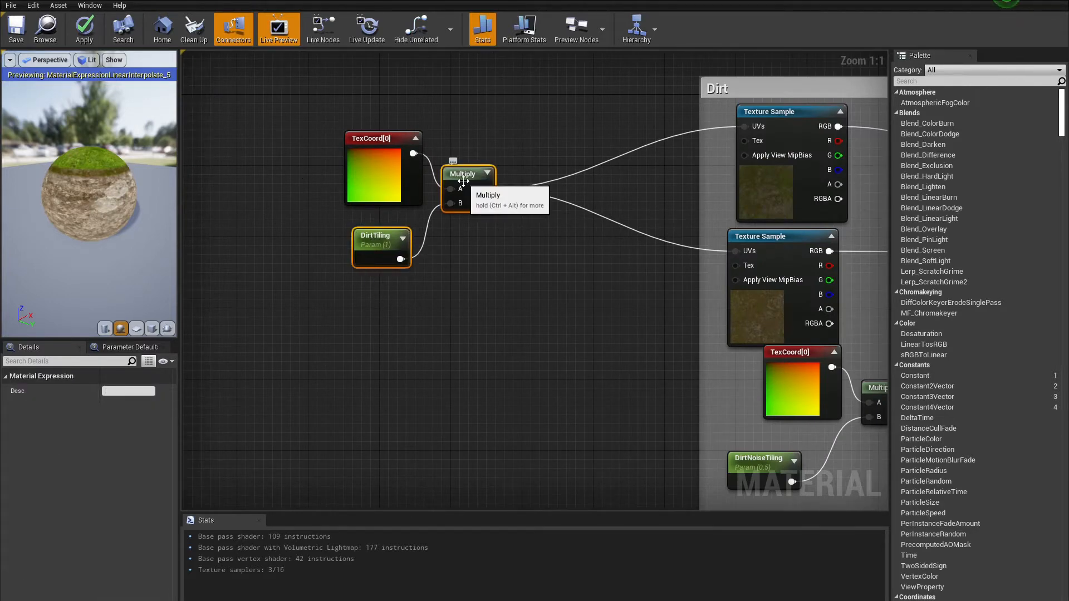
key("ctrl+w")
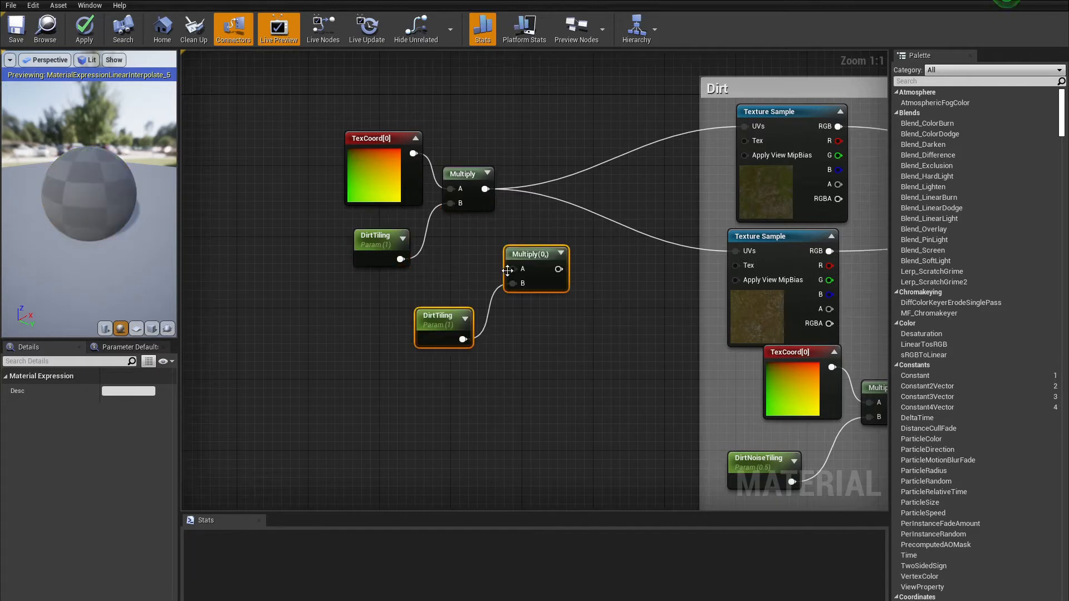
left_click_drag(514, 256, 461, 256)
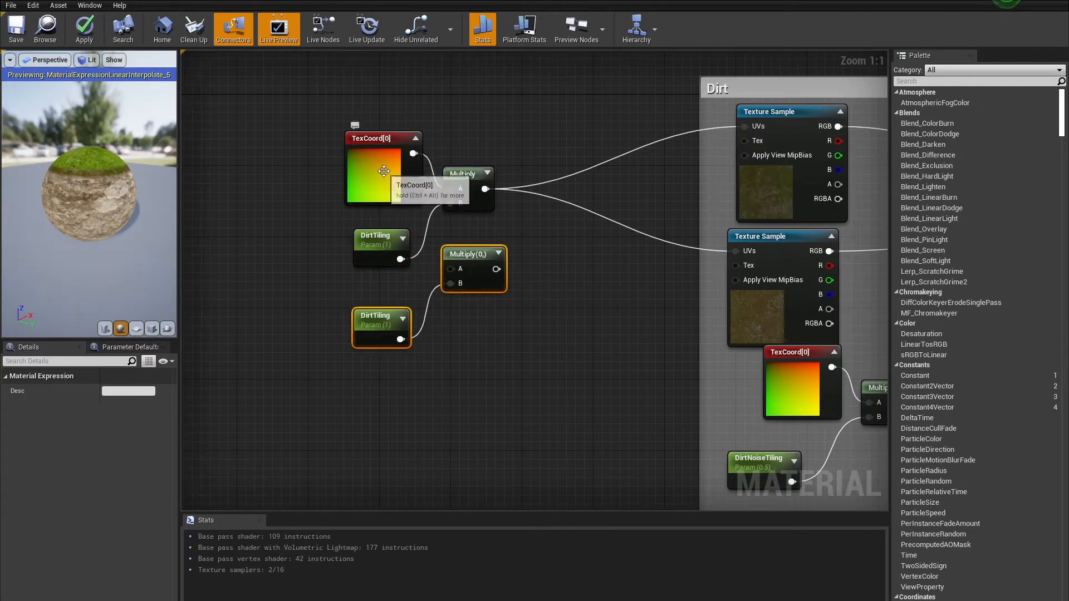
Connect the dirt TexCoord to input A of the duplicated Multiply and space the duplicated nodes further down
left_click_drag(413, 154, 452, 270)
left_click(529, 400)
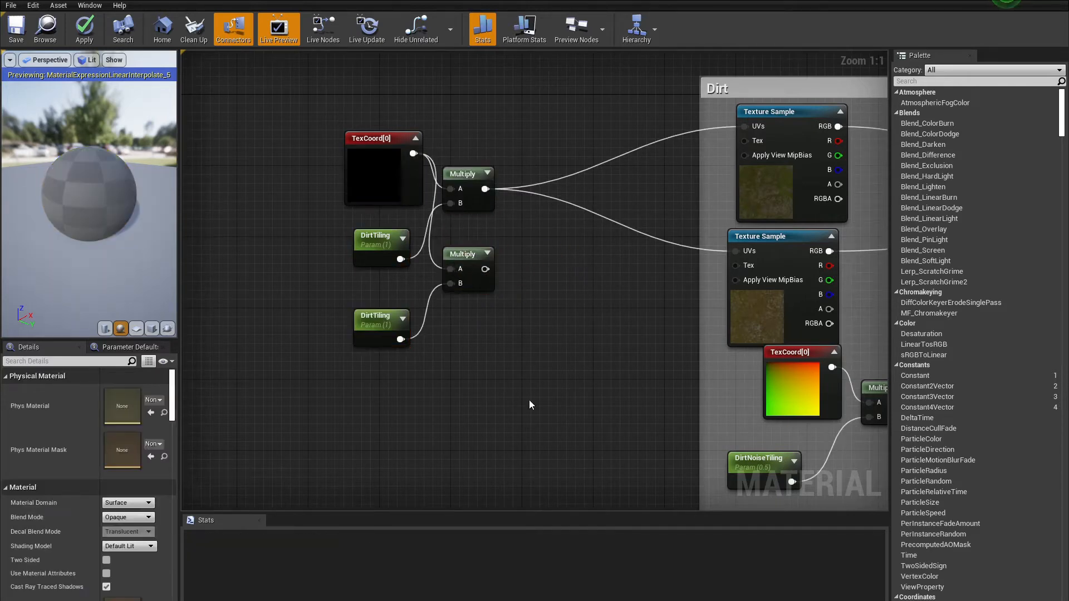
mouse_move(475, 320)
left_mouse_down()
mouse_move(476, 278)
mouse_move(558, 277)
mouse_move(495, 315)
left_mouse_up()
left_click(482, 260)
scroll(482, 259, "down", 5)
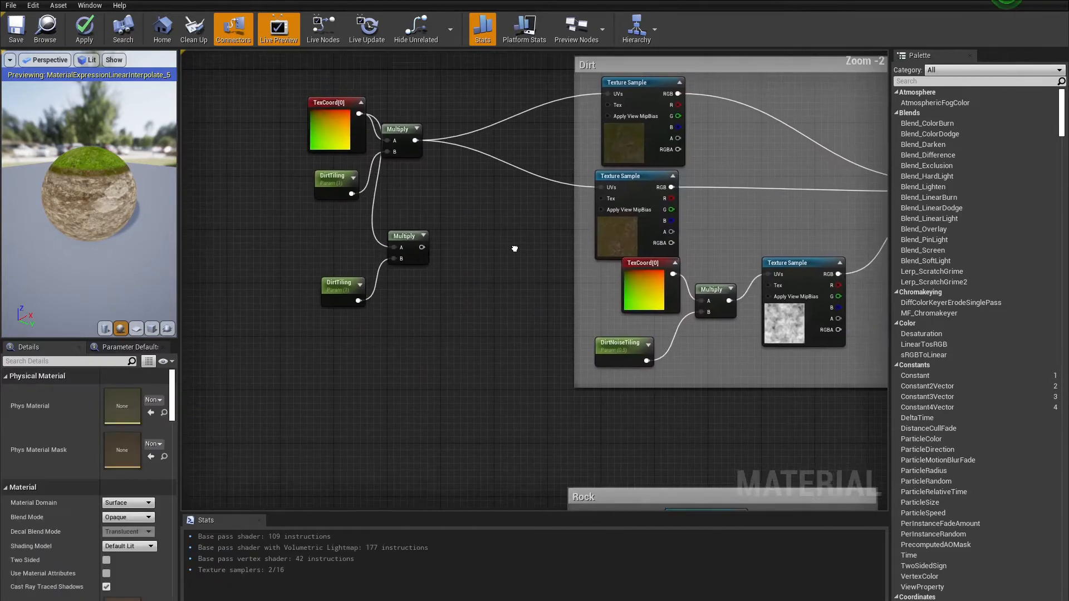
Rename the duplicated DirtTiling parameter to DirtTilingInDistance and line it up beside its Multiply node
scroll(513, 246, "up", 3)
left_click(375, 313)
left_click(149, 391)
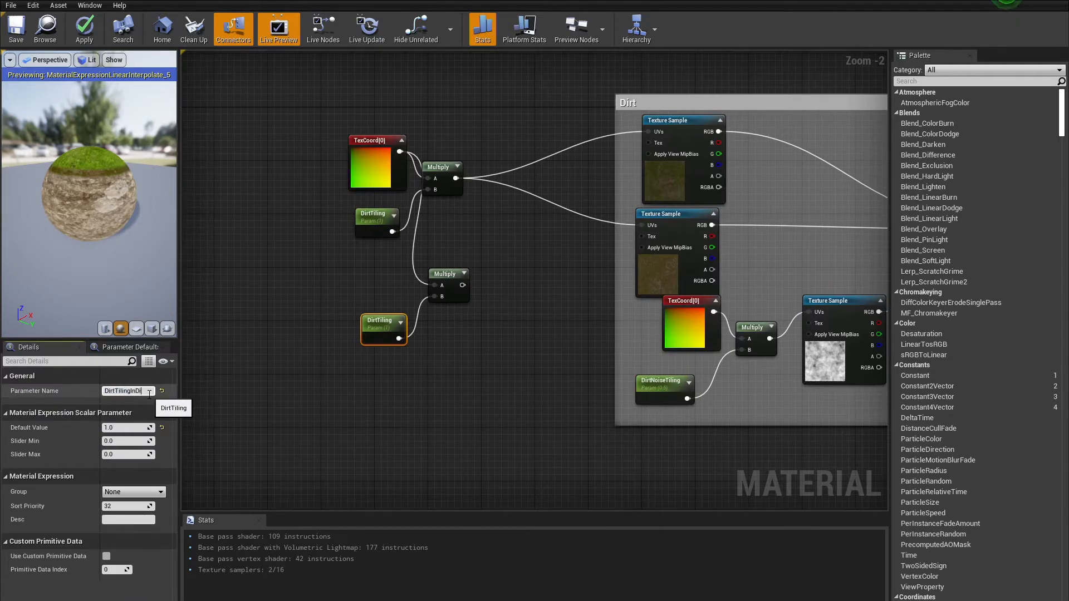
key("Return")
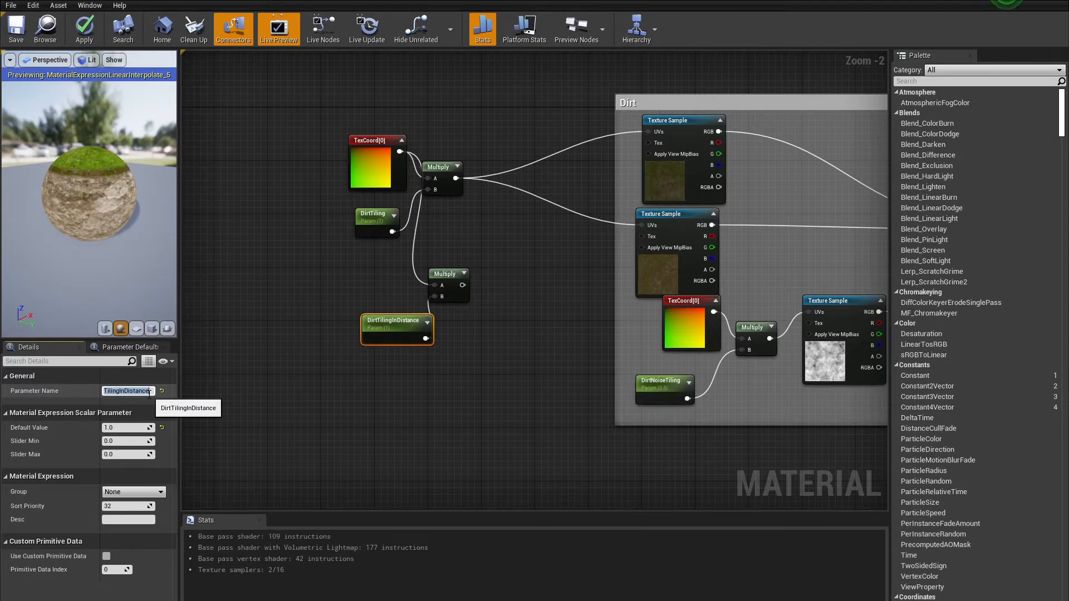
left_click_drag(382, 340, 355, 315)
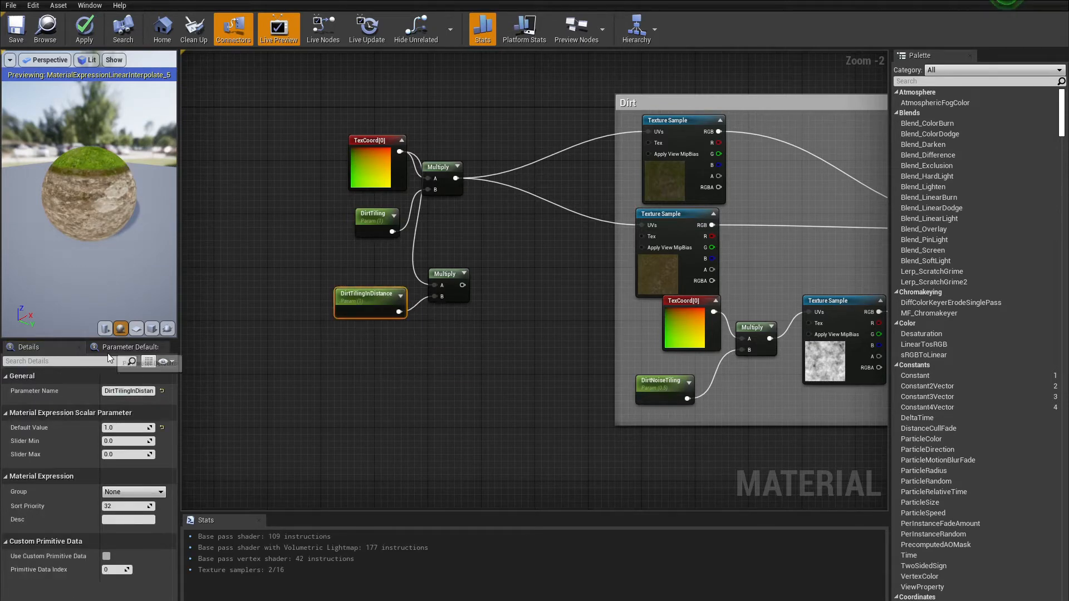
Set the default value of DirtTilingInDistance to 0.05 and tidy the positions of both dirt tiling parameters
left_click(131, 428)
type("0.05")
key("Return")
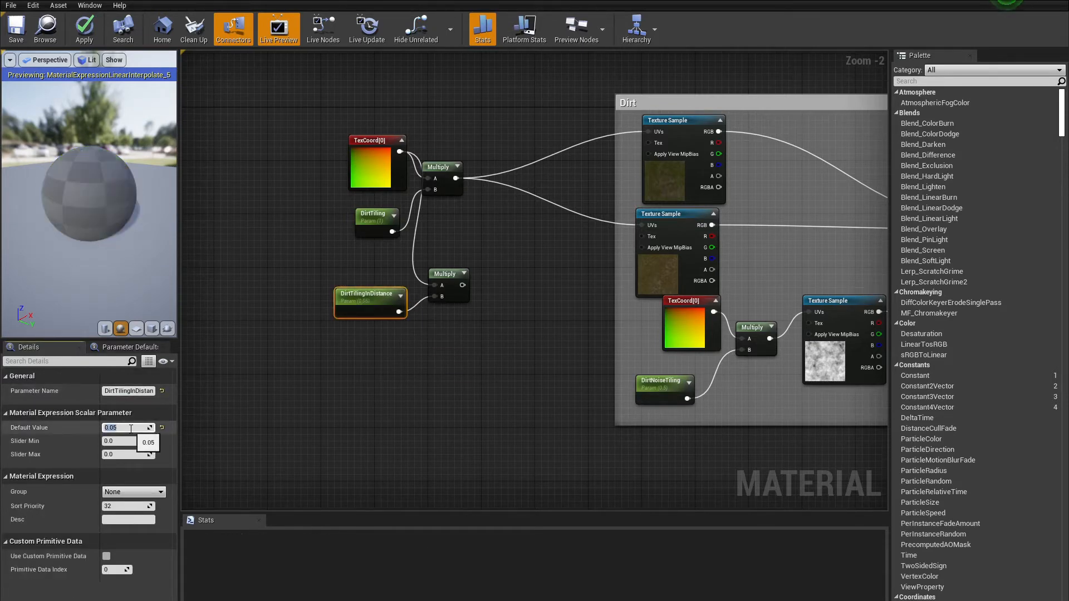
left_click(370, 432)
left_click_drag(369, 219, 355, 212)
left_click(398, 339)
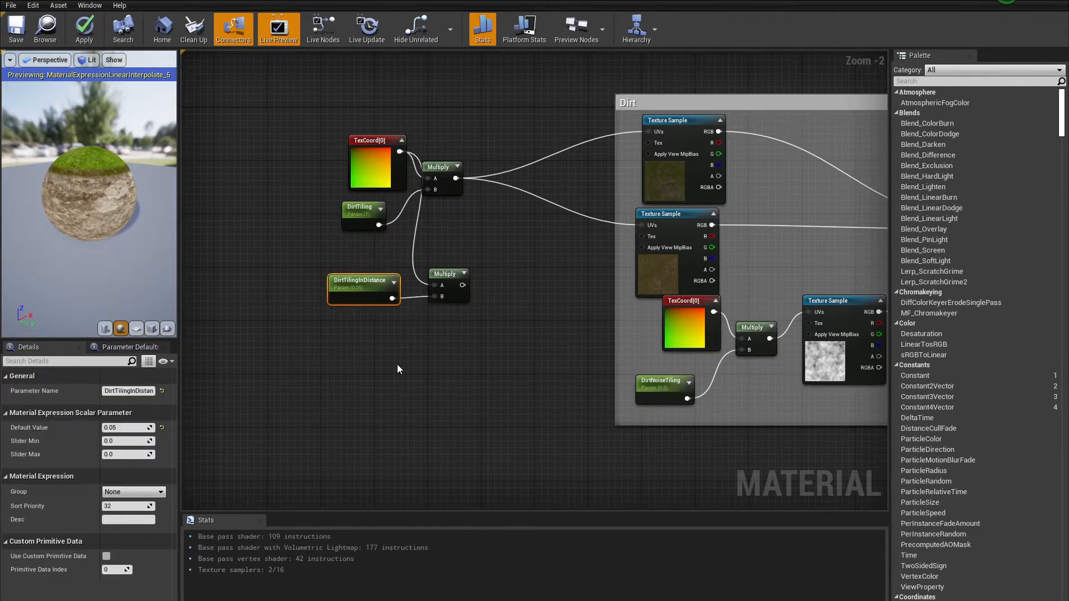
Move the Rock node group further down in the graph to make room below the Dirt group
scroll(390, 309, "down", 5)
left_click_drag(443, 302, 482, 321)
left_click_drag(482, 320, 482, 440)
left_click_drag(811, 451, 673, 363)
left_click_drag(717, 391, 538, 493)
scroll(439, 74, "up", 3)
left_click_drag(514, 380, 739, 279)
Copy the two dirt Texture Samples and place the pasted pair below the originals
left_click(551, 231)
left_click(564, 268, "shift")
scroll(554, 346, "down", 1)
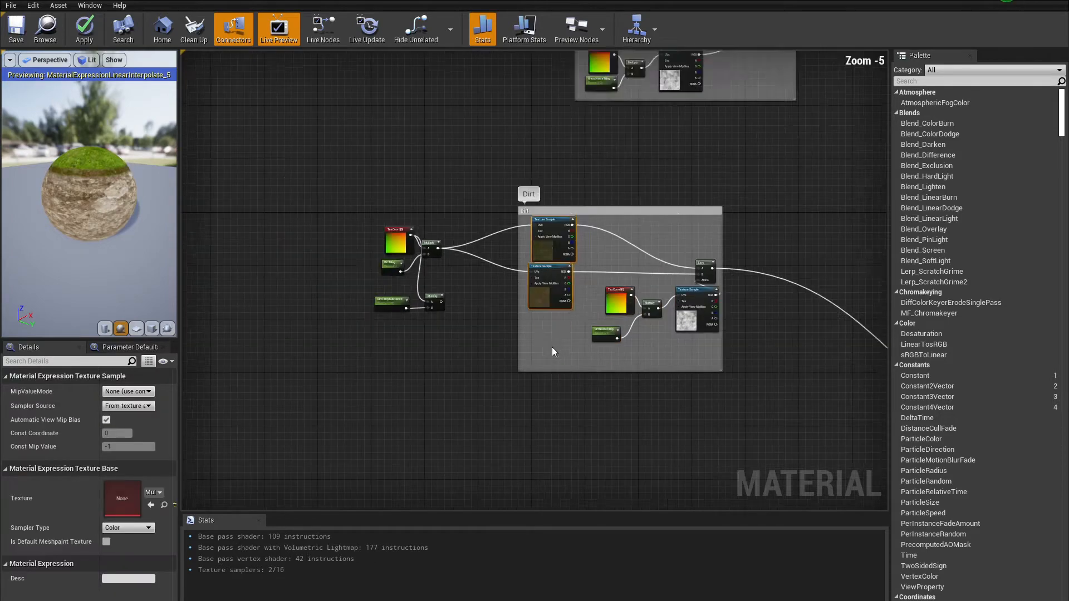
right_click_drag(552, 346, 341, 285)
left_click_drag(373, 225, 490, 282)
left_click(272, 147)
left_click_drag(359, 276, 323, 193)
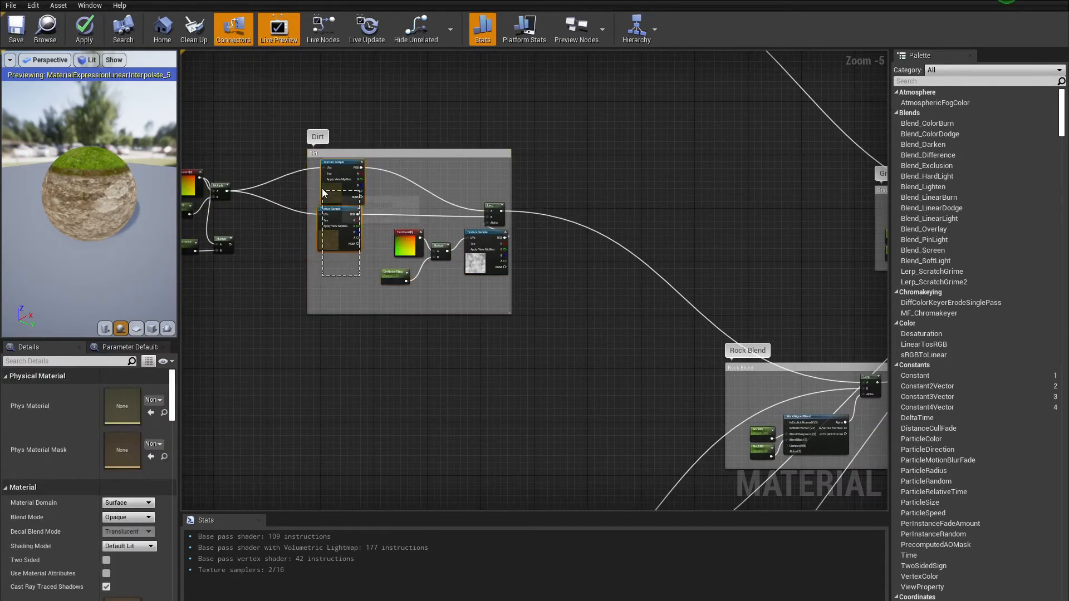
key("ctrl+c")
key("ctrl+v")
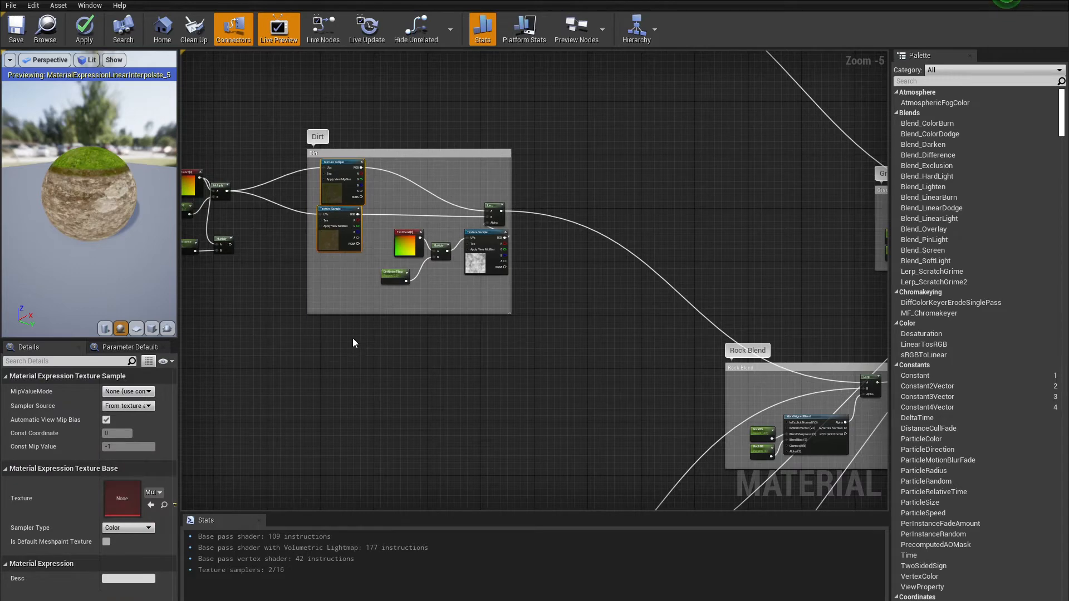
left_click_drag(341, 289, 332, 318)
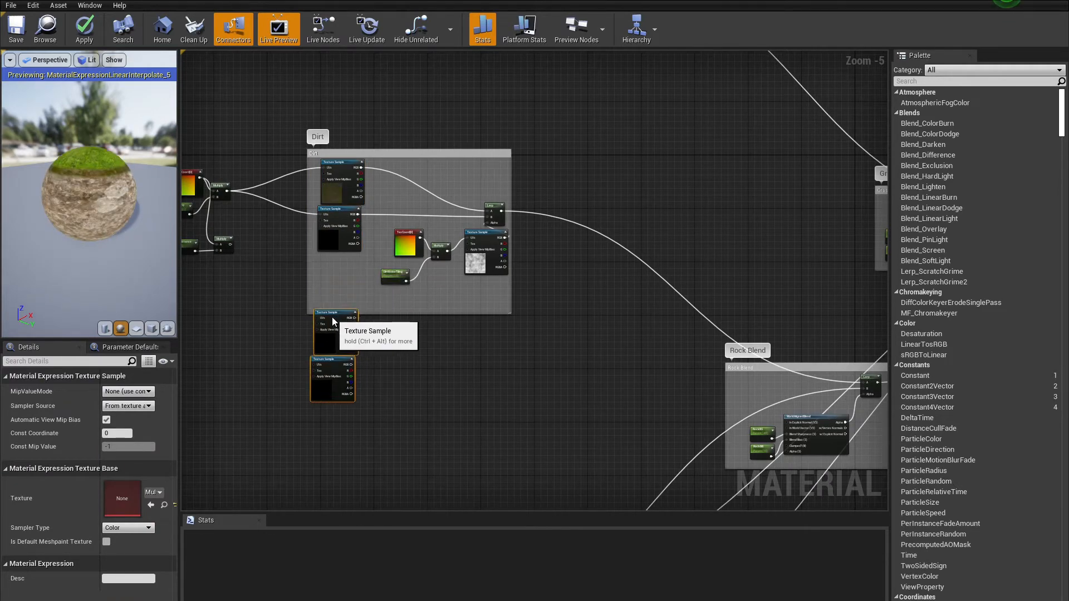
Space the two pasted Texture Samples apart and extend the Dirt comment box downward to enclose them
left_click(403, 367)
left_click_drag(337, 364, 342, 370)
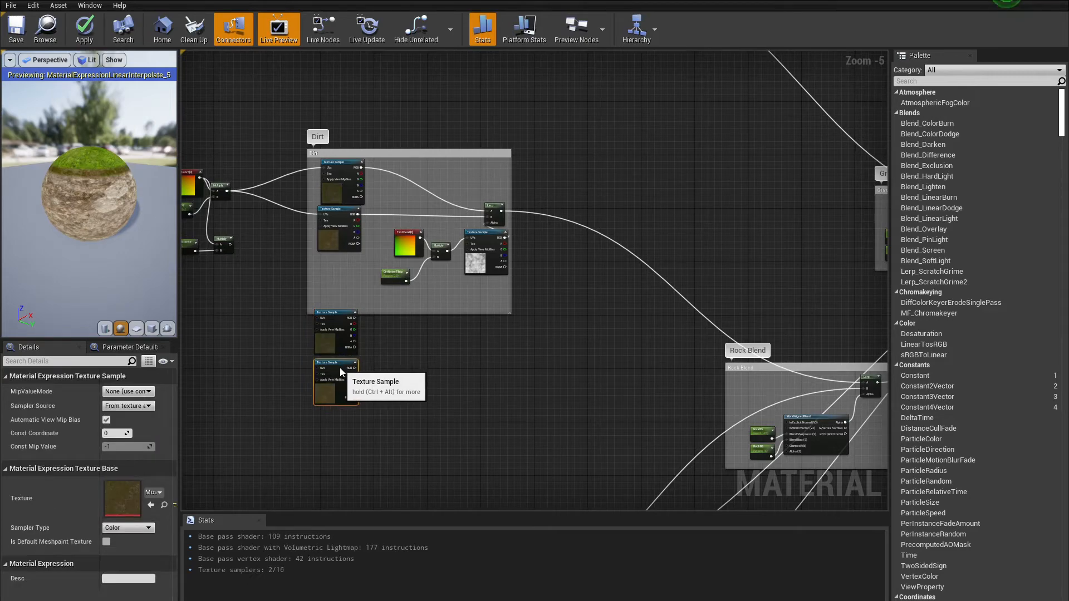
left_click(389, 351)
left_click_drag(381, 314, 389, 429)
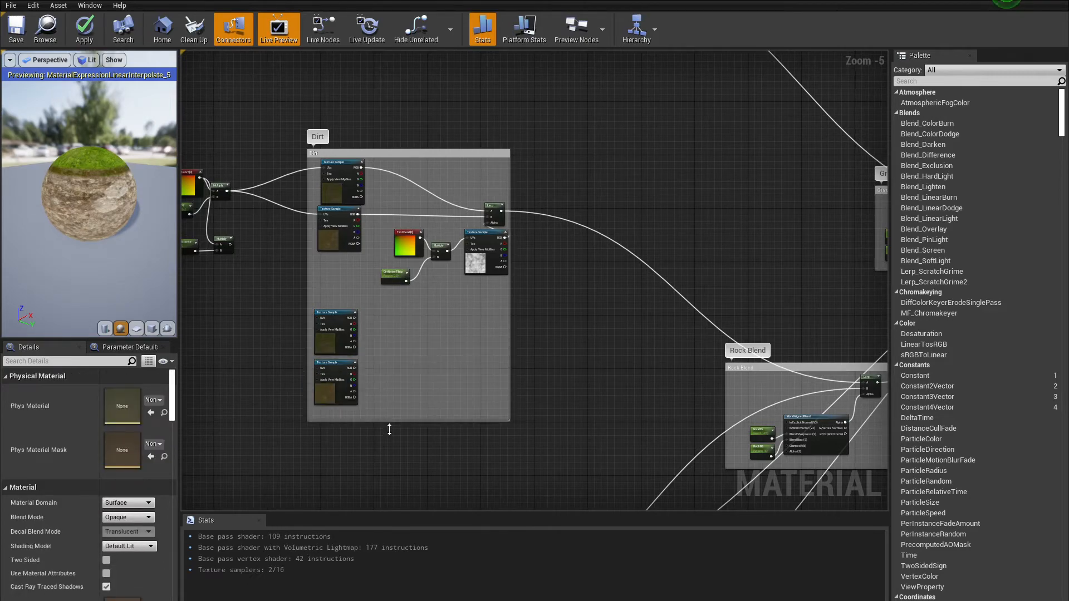
Connect the DirtTilingInDistance Multiply output to the UVs of both copied Texture Samples
scroll(188, 279, "up", 3)
right_click_drag(394, 368, 397, 359)
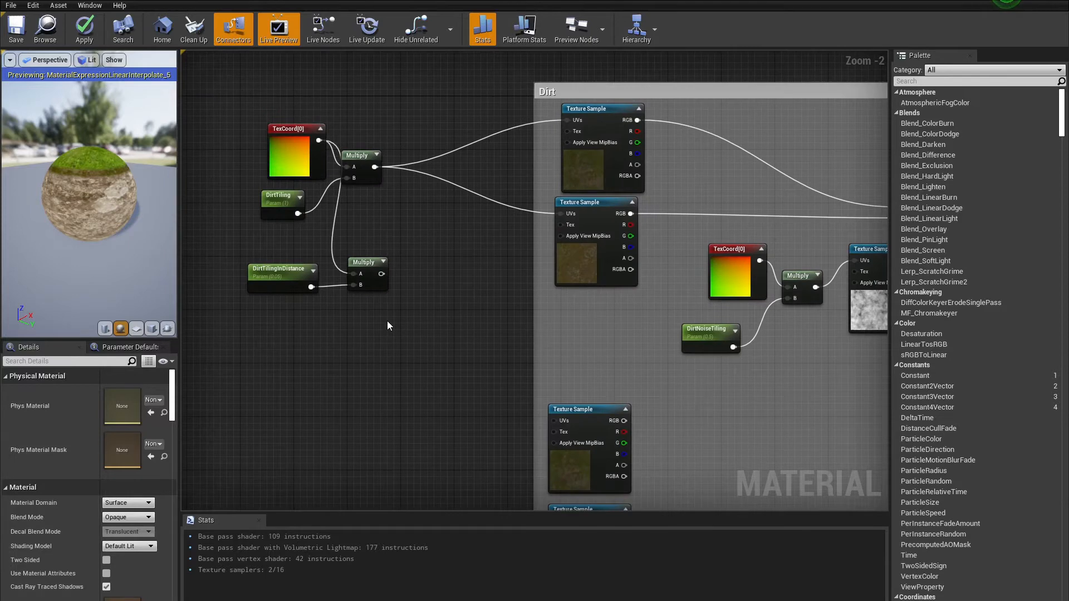
left_click_drag(382, 274, 556, 311)
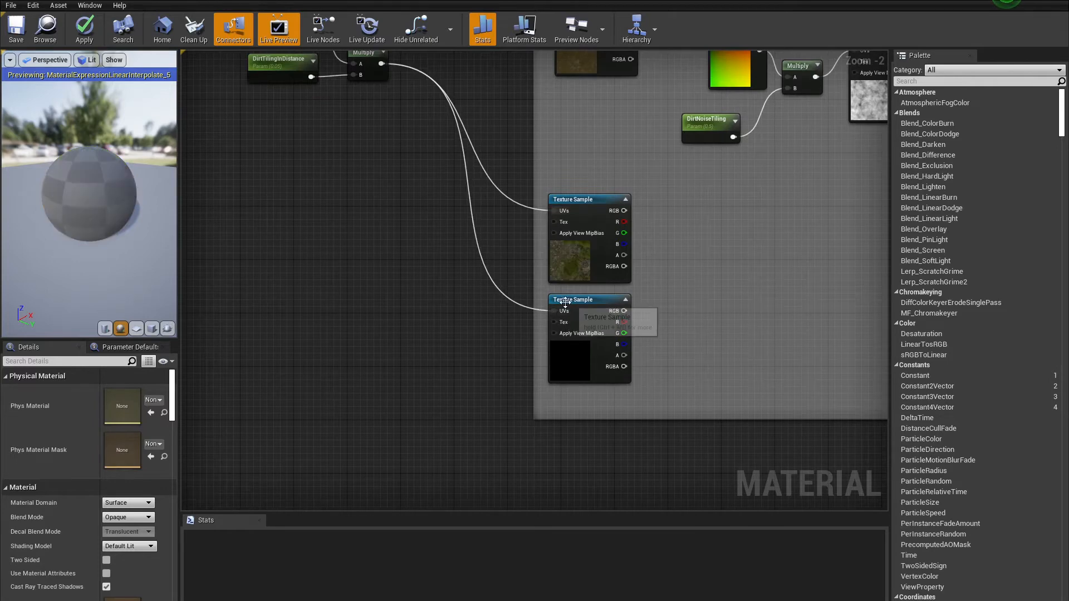
Add a Distance_Blend node just below the Dirt comment box, lined up under the copied Texture Samples
scroll(701, 308, "down", 1)
right_click_drag(700, 308, 580, 406)
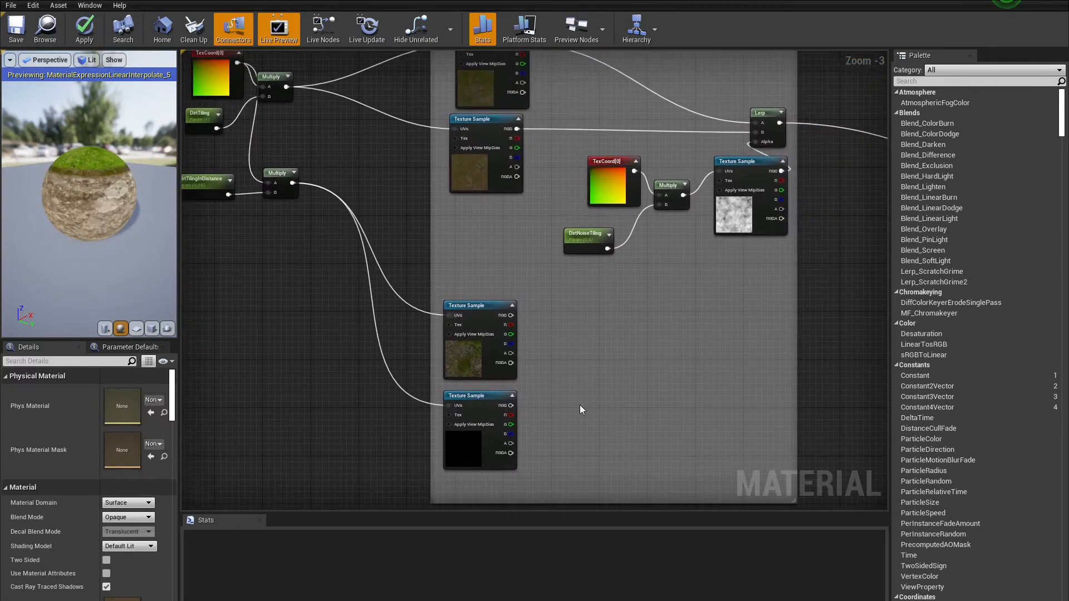
scroll(594, 380, "down", 2)
right_click_drag(593, 379, 478, 285)
right_click(470, 312)
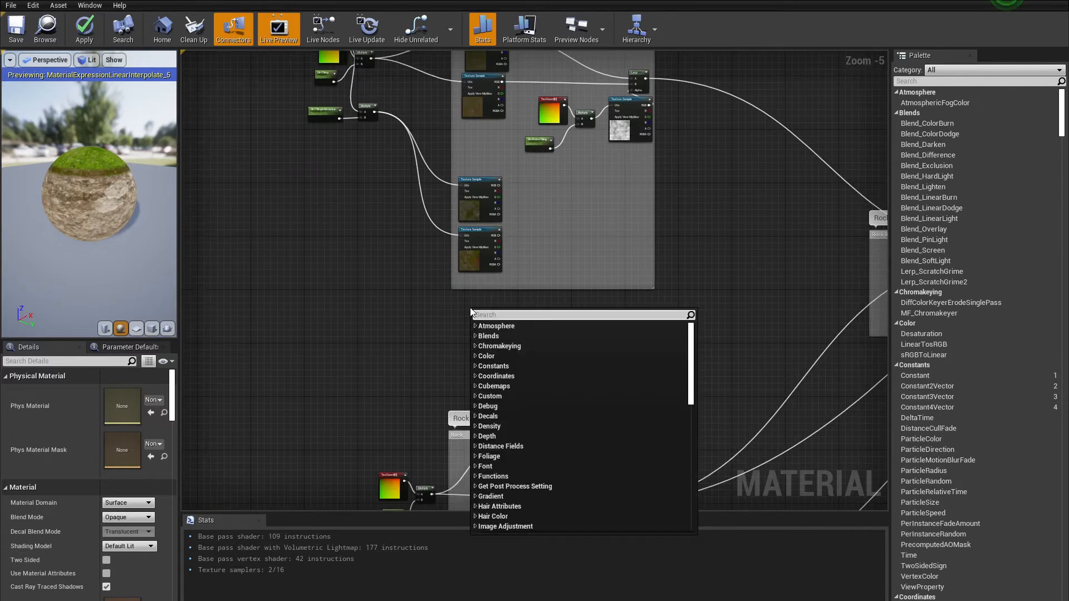
type("distamce")
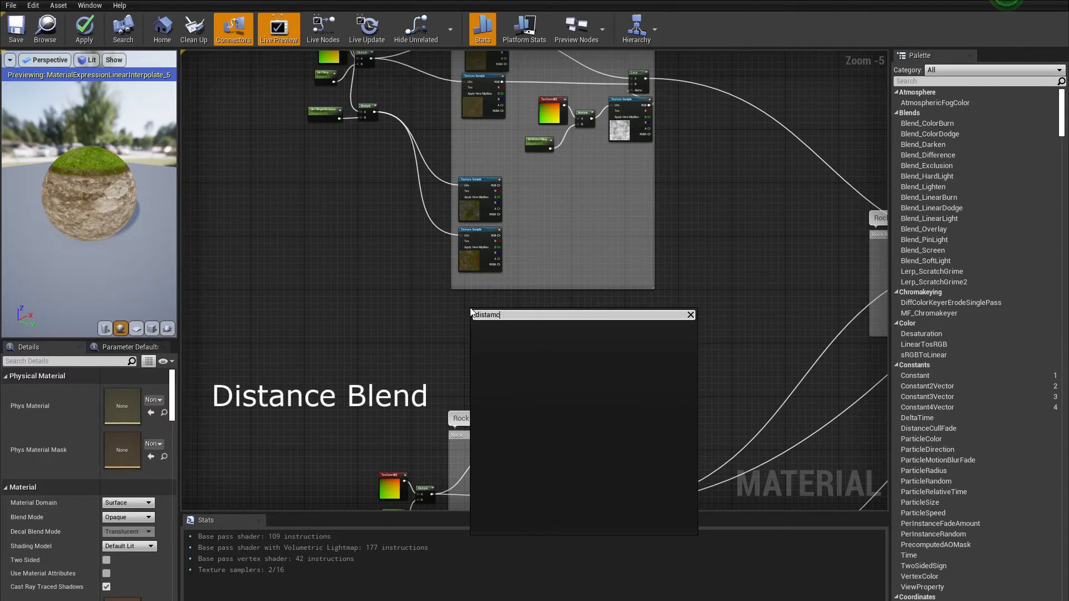
key("BackSpace")
key("BackSpace")
type("nce")
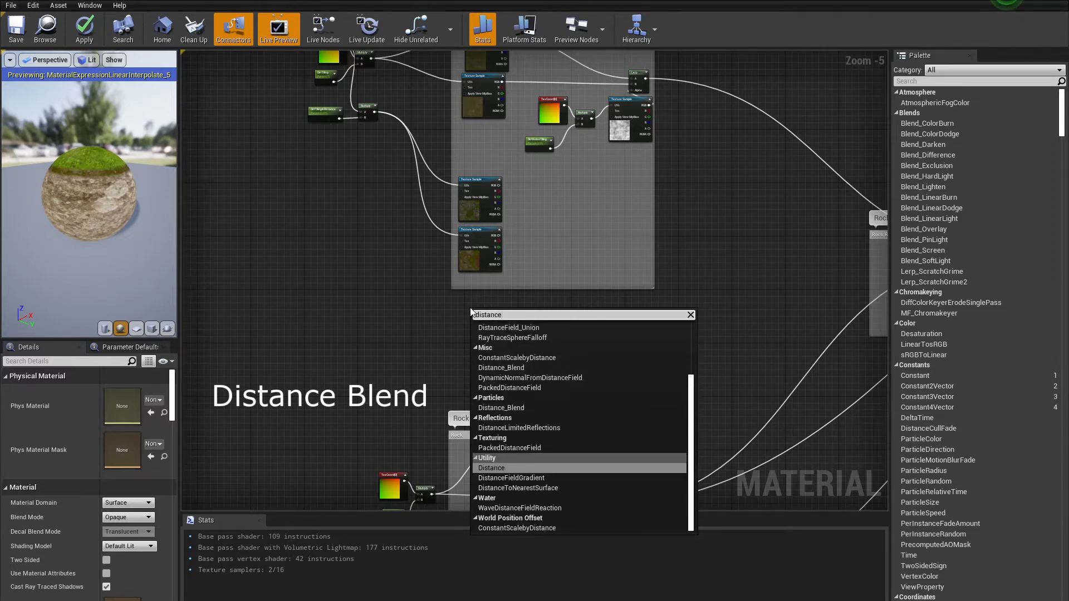
type("Blk")
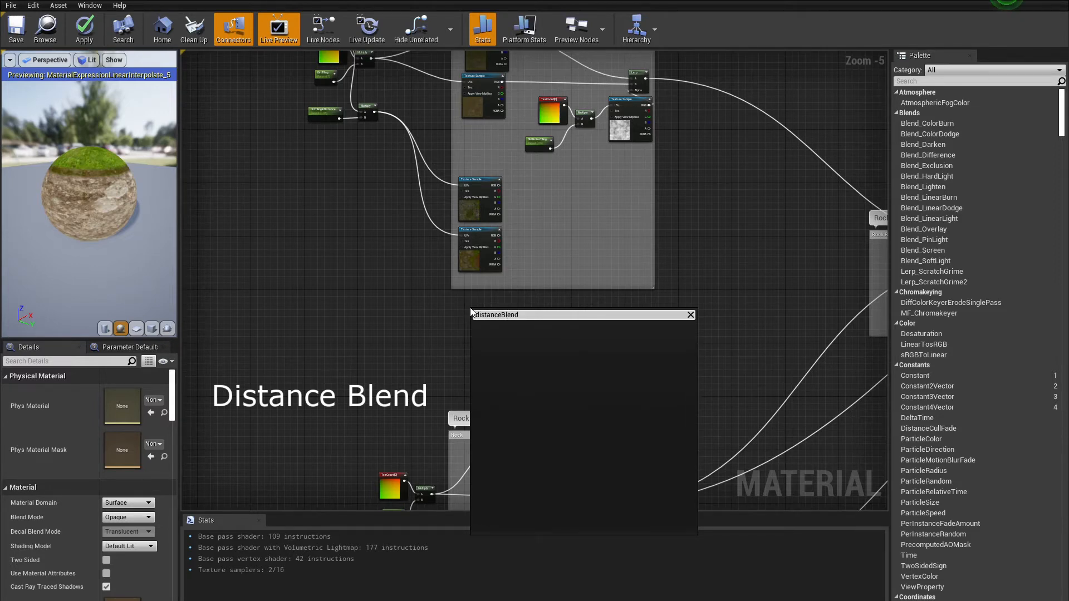
key("BackSpace")
key("BackSpace")
key("BackSpace")
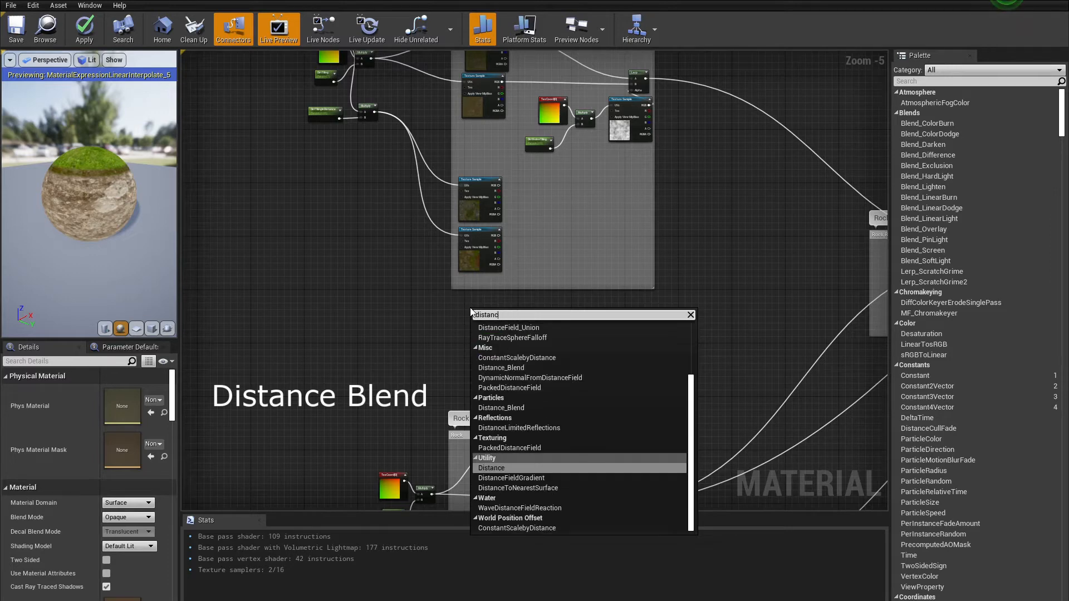
type("e b")
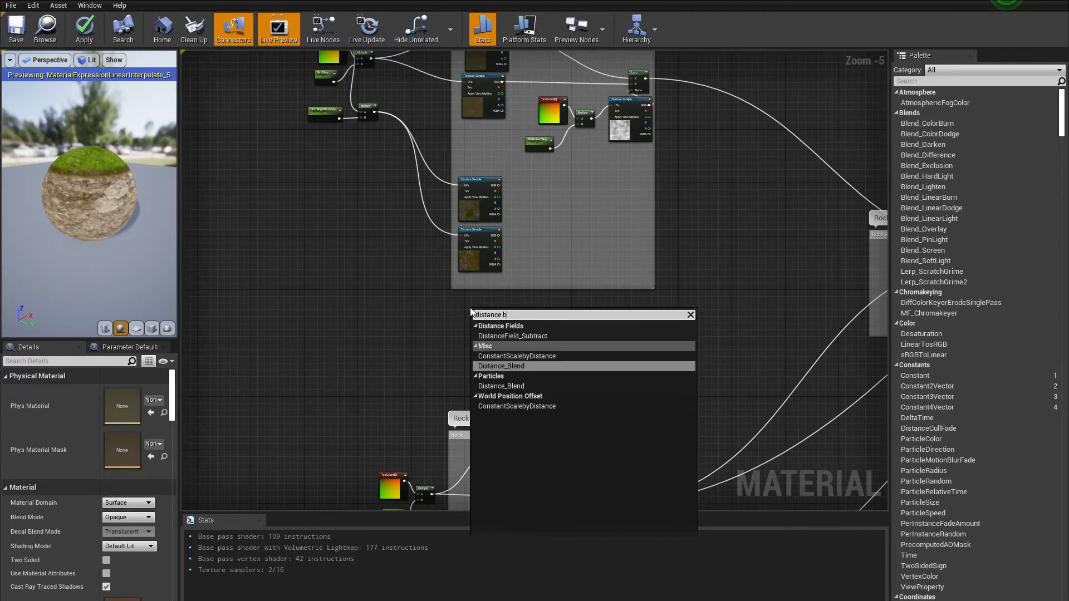
key("Return")
scroll(569, 327, "up", 3)
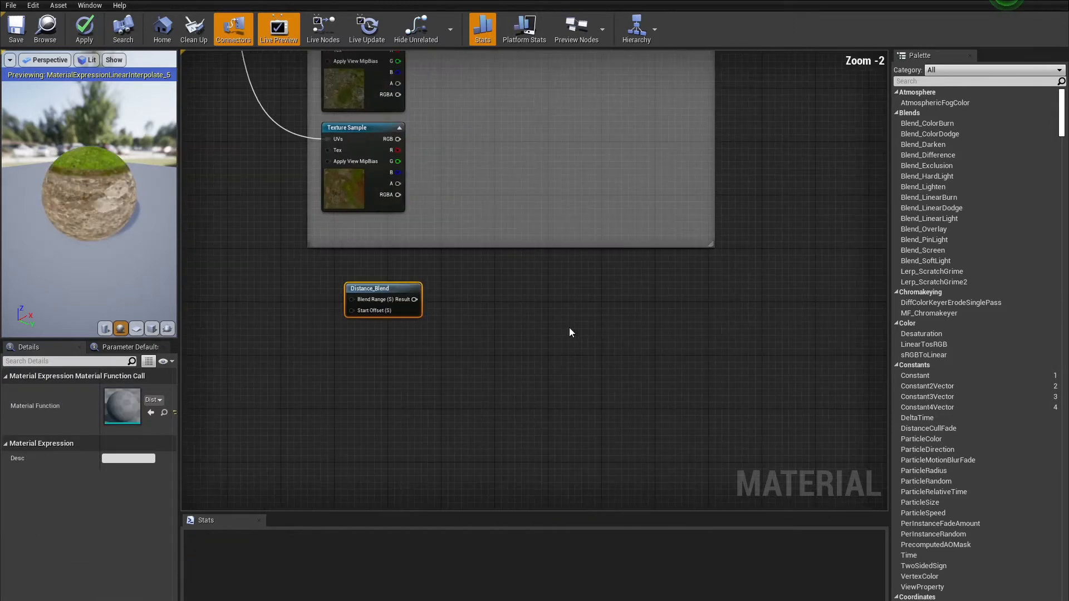
left_click_drag(392, 284, 368, 271)
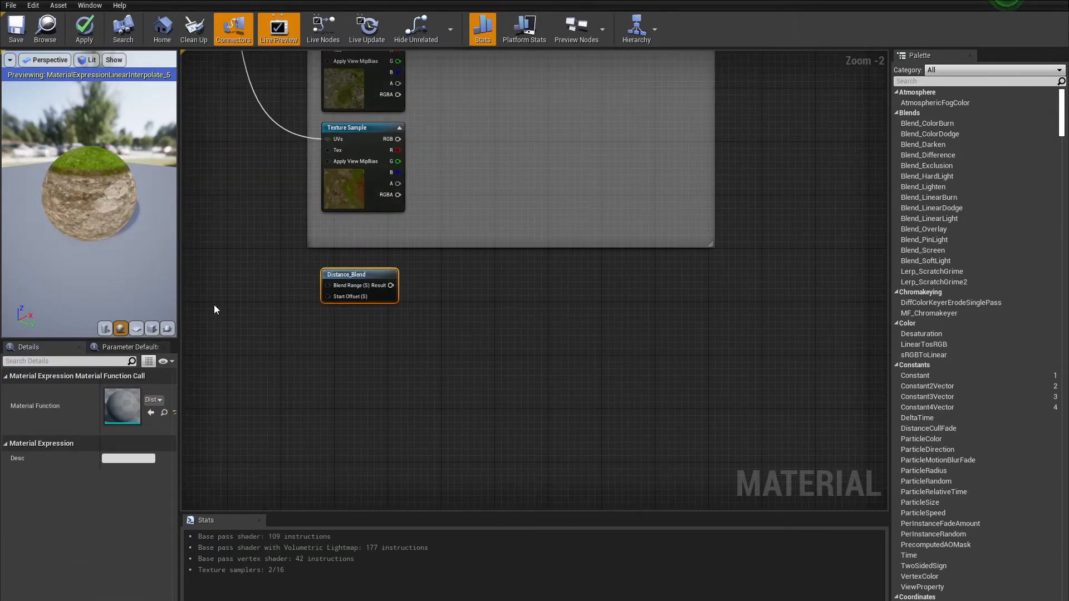
Promote the Distance_Blend node's Blend Range and Start Offset inputs to parameters and stack both parameter nodes to its left
left_click(350, 343)
right_click_drag(365, 332, 445, 358)
scroll(445, 363, "up", 2)
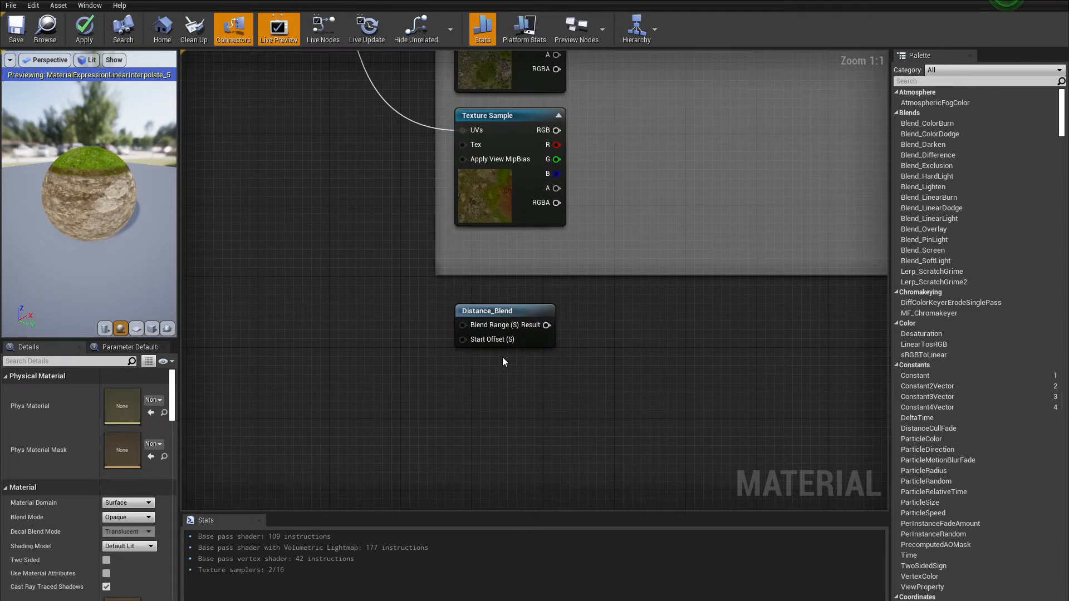
right_click(462, 327)
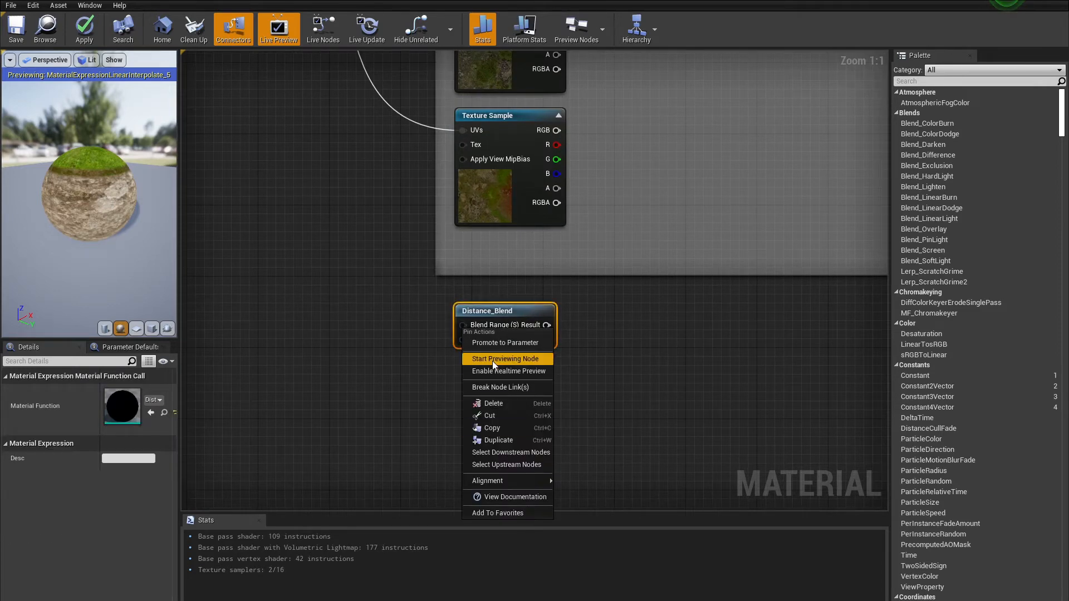
left_click(483, 341)
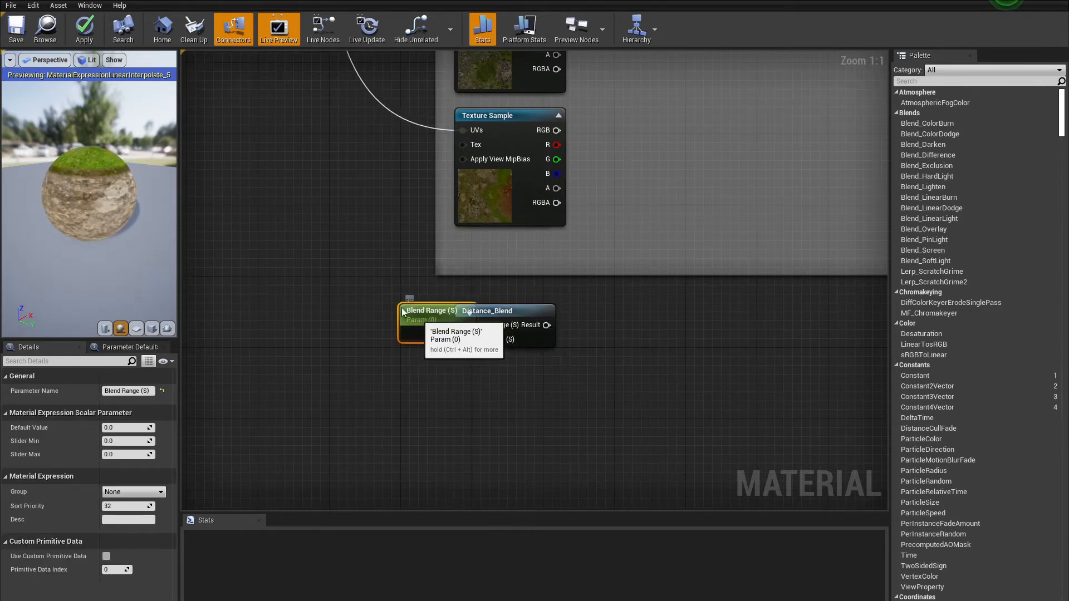
left_click_drag(418, 317, 341, 271)
left_click(421, 365)
right_click(462, 339)
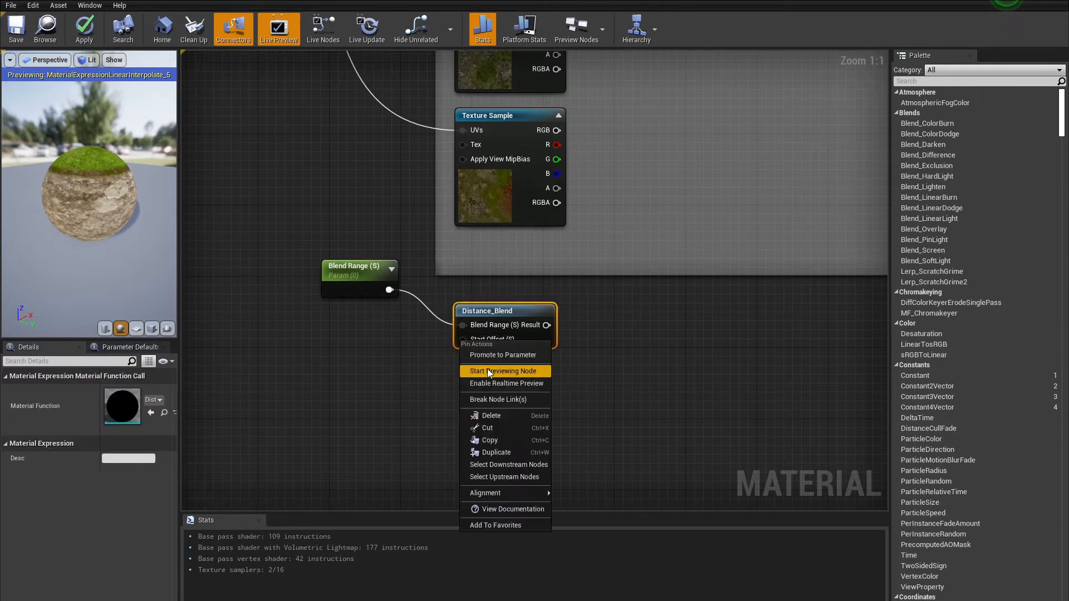
left_click(483, 355)
left_click_drag(425, 329, 351, 341)
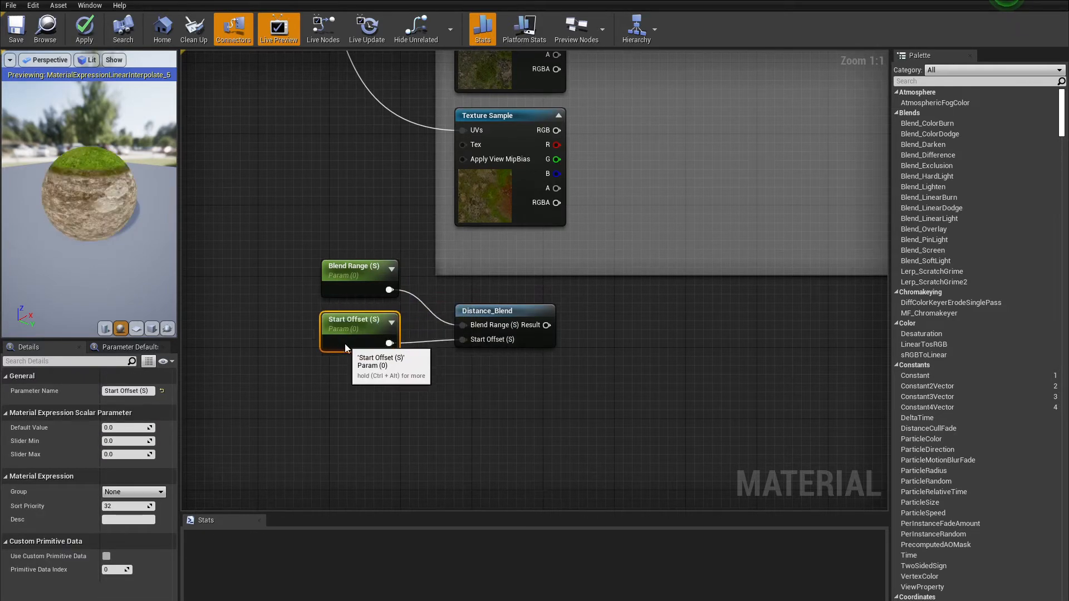
left_click(349, 400)
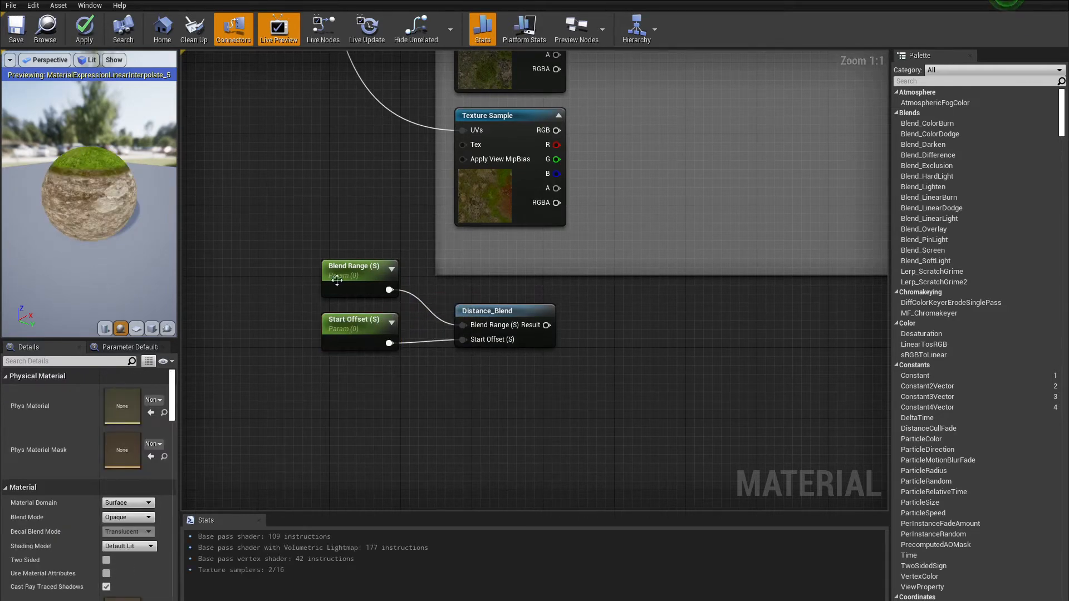
Set the default value of the Blend Range parameter to 15000 and of the Start Offset parameter to -3000
left_click(345, 285)
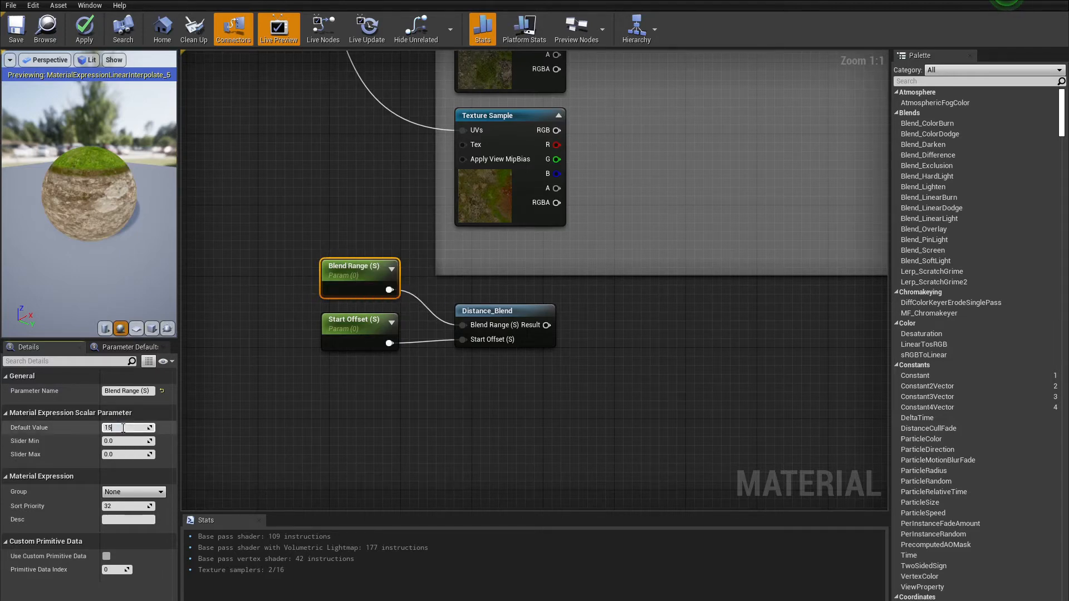
left_click(313, 347)
left_click(332, 338)
left_click(138, 427)
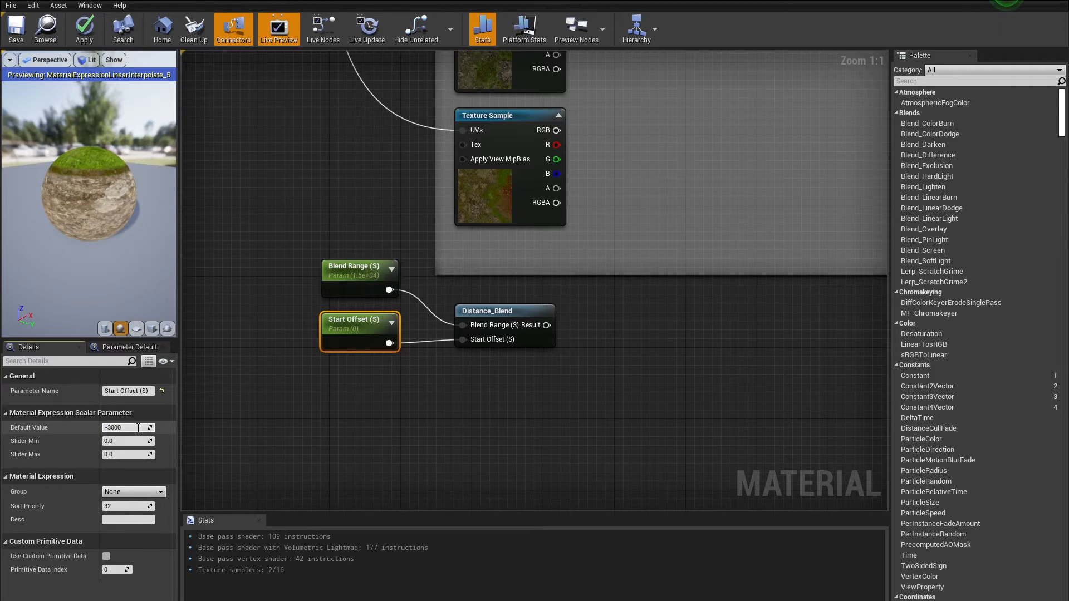
type("-3000")
key("Return")
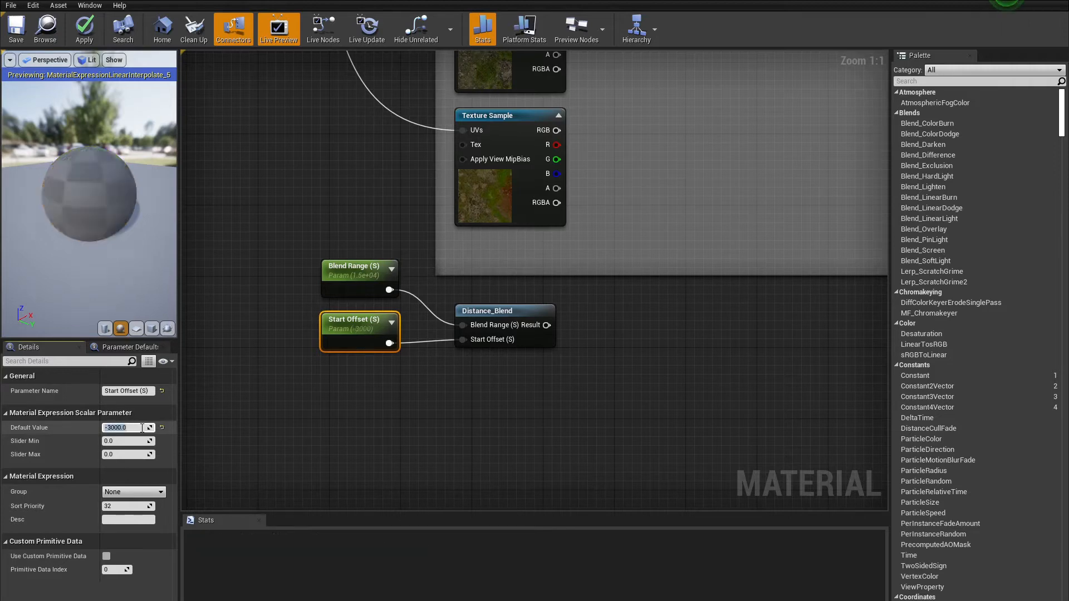
left_click(426, 425)
Move the dirt noise nodes and their Lerp to the right to free space beside the dirt Texture Samples
scroll(429, 422, "down", 2)
right_click_drag(438, 413, 313, 423)
scroll(400, 452, "down", 1)
scroll(399, 452, "down", 1)
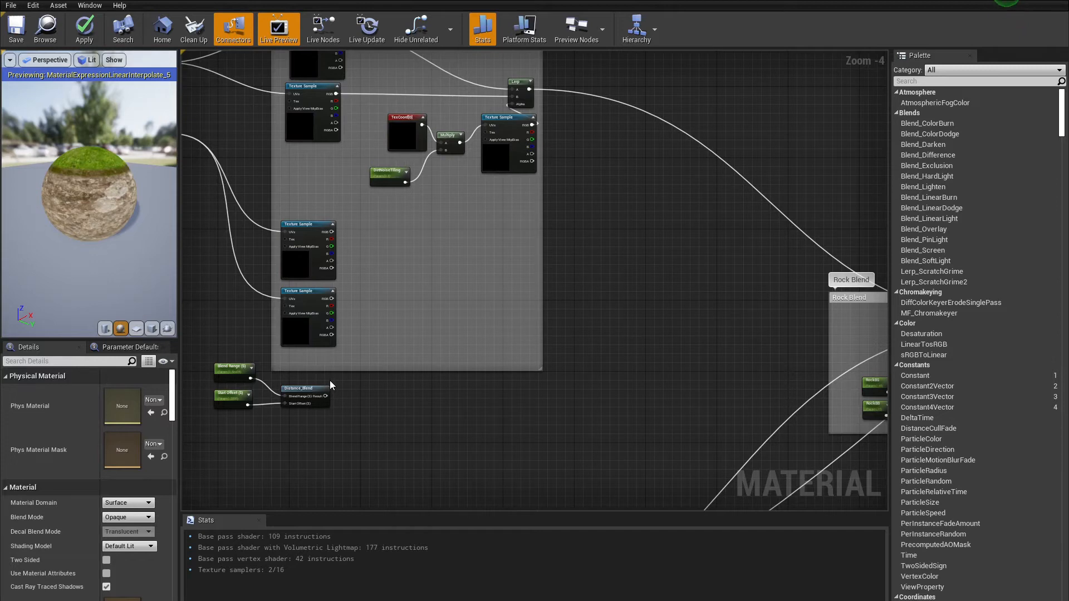
right_click_drag(480, 327, 481, 273)
scroll(586, 396, "down", 2)
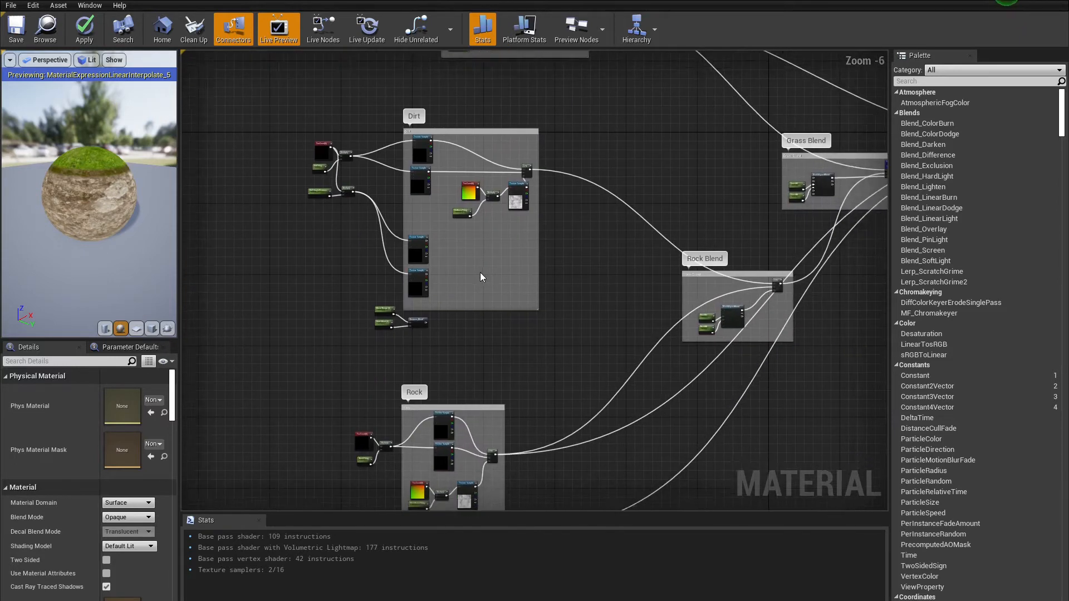
scroll(428, 303, "up", 2)
left_click_drag(356, 364, 377, 368)
scroll(425, 275, "down", 1)
right_click_drag(425, 278, 379, 320)
left_click_drag(395, 243, 569, 236)
left_click(449, 284)
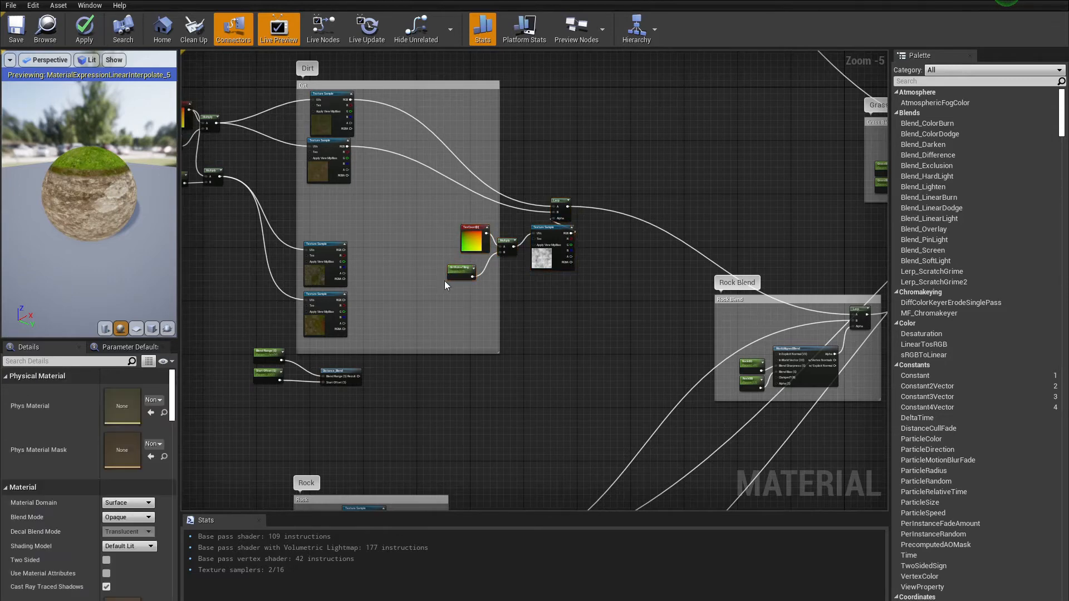
Add two Lerp nodes inside the Dirt group and stack them between the original and copied Texture Samples
scroll(397, 224, "up", 2)
scroll(397, 225, "down", 1)
right_click_drag(393, 255, 414, 296)
scroll(398, 239, "down", 1)
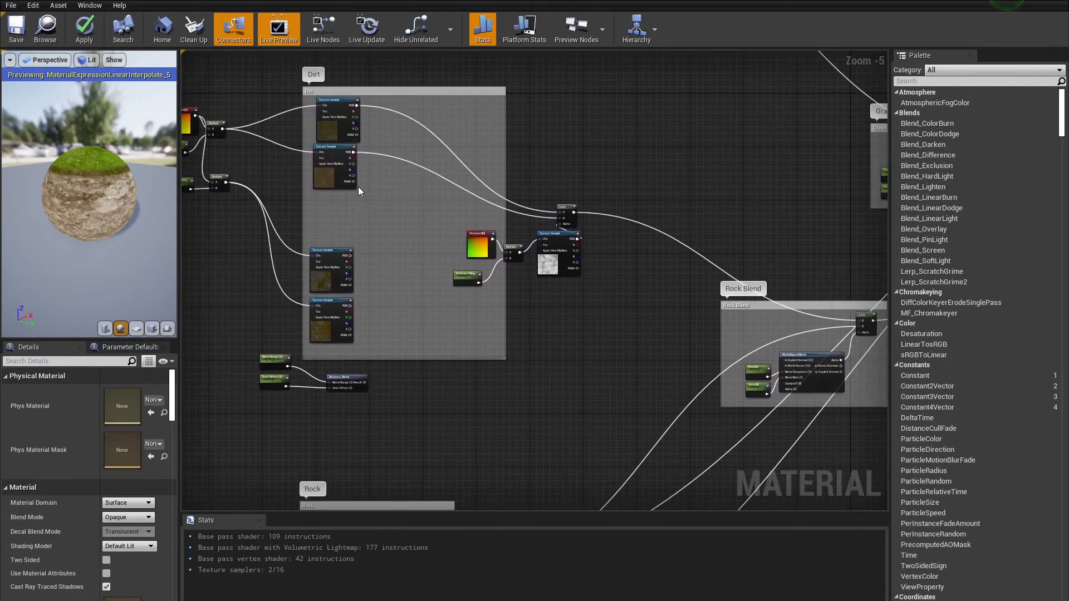
left_click(382, 167)
left_click(384, 294)
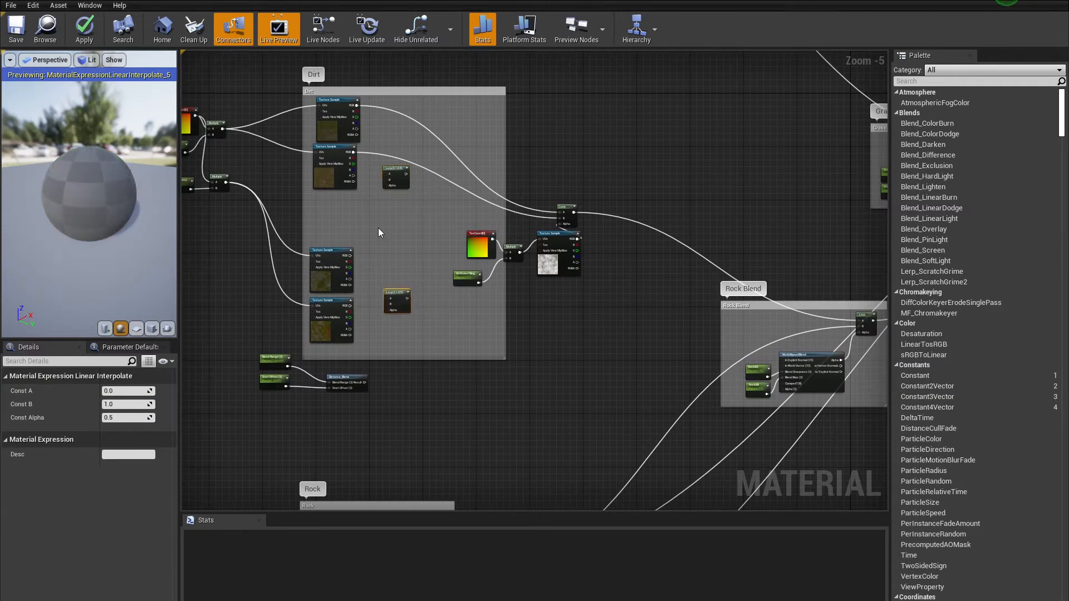
scroll(371, 231, "up", 2)
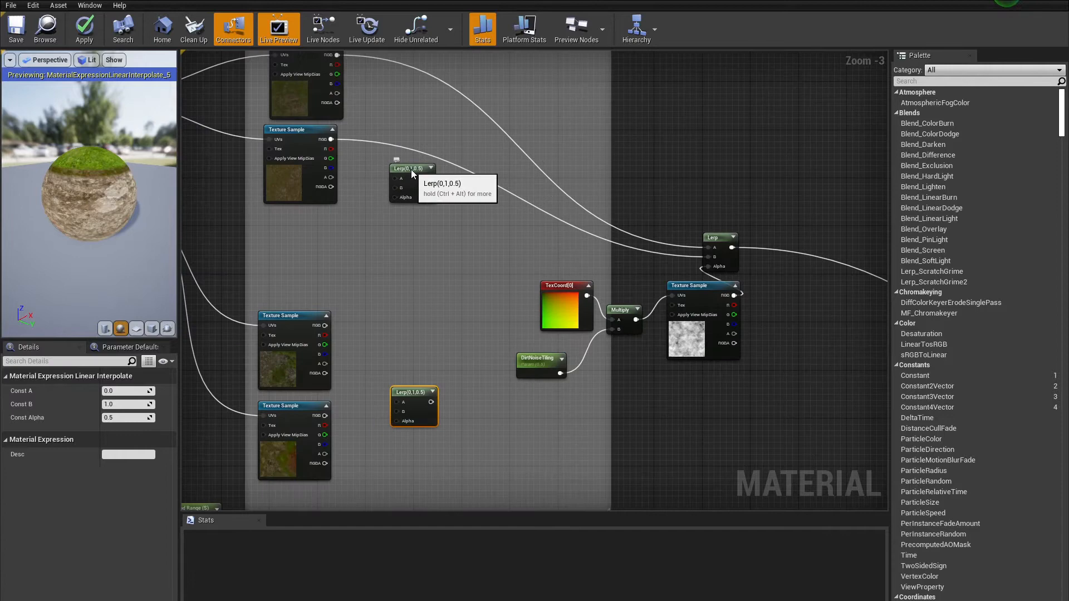
left_click_drag(411, 169, 411, 232)
left_click_drag(420, 392, 413, 281)
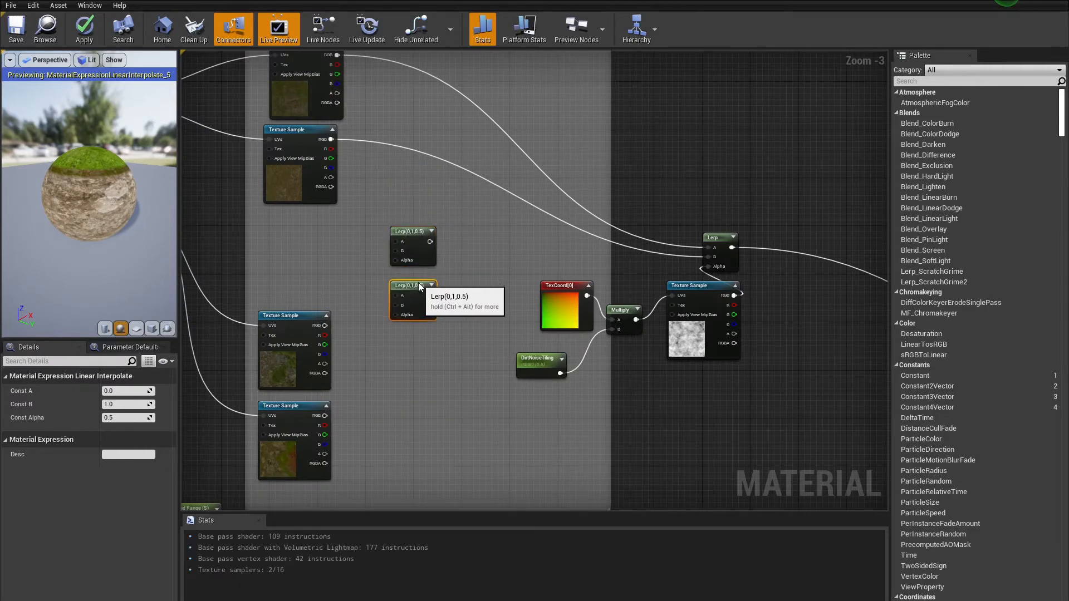
Connect the first original dirt sample's RGB to A and its copy's RGB to B of the upper new Lerp
right_click_drag(391, 356, 524, 342)
left_click(433, 376)
left_click_drag(468, 320, 540, 245)
right_click_drag(496, 212, 479, 257)
left_click_drag(463, 96, 523, 281)
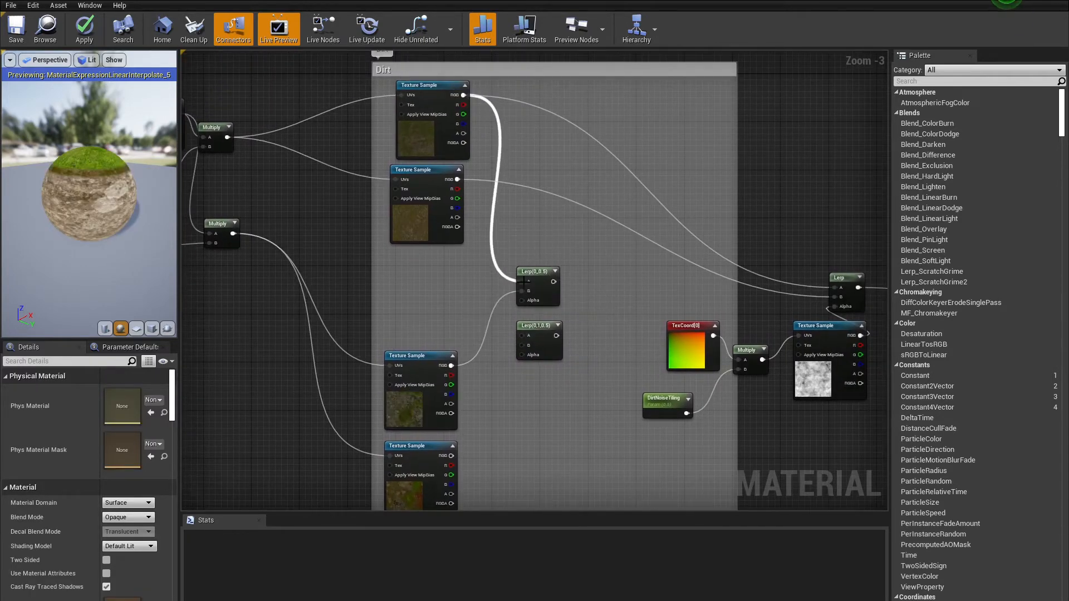
Connect the Distance_Blend Result to the Alpha inputs of both new Lerp nodes
right_click_drag(527, 468, 495, 229)
left_click_drag(444, 355, 491, 193)
left_click_drag(444, 485, 491, 247)
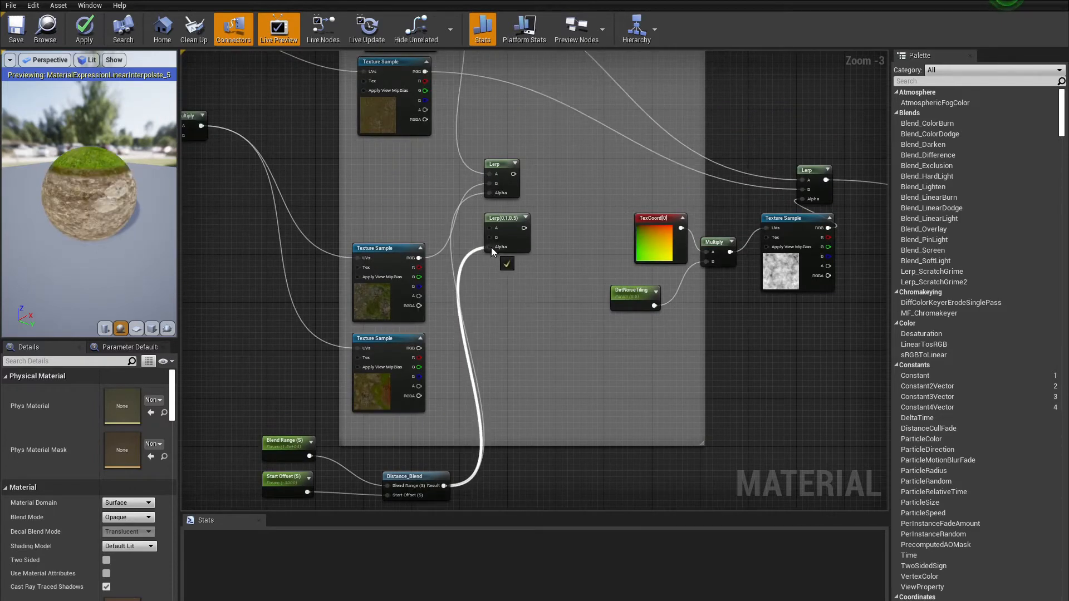
Connect the second original dirt sample's RGB to A and its copy's RGB to B of the lower new Lerp
left_click_drag(418, 348, 490, 247)
right_click_drag(441, 122, 479, 225)
left_click_drag(462, 174, 527, 331)
Feed the upper and lower new Lerp outputs into A and B of the noise-driven dirt Lerp
right_click_drag(588, 362, 509, 358)
left_click_drag(471, 272, 763, 279)
left_click_drag(472, 325, 760, 288)
Move the two new Lerp nodes up so each sits level with its original dirt Texture Sample
right_click_drag(497, 373, 510, 401)
left_click_drag(476, 345, 623, 192)
left_click_drag(471, 299, 621, 115)
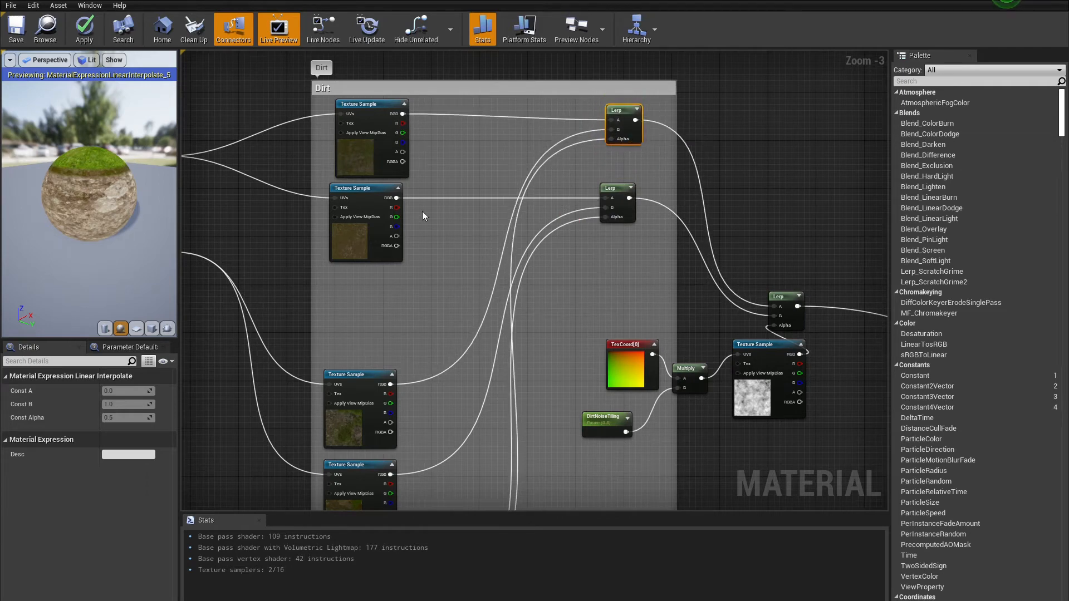
left_click(424, 223)
Review the Dirt layer's distance blend network, from the tiling and Blend Range parameters through to the noise-driven Lerp
right_click_drag(440, 289, 490, 260)
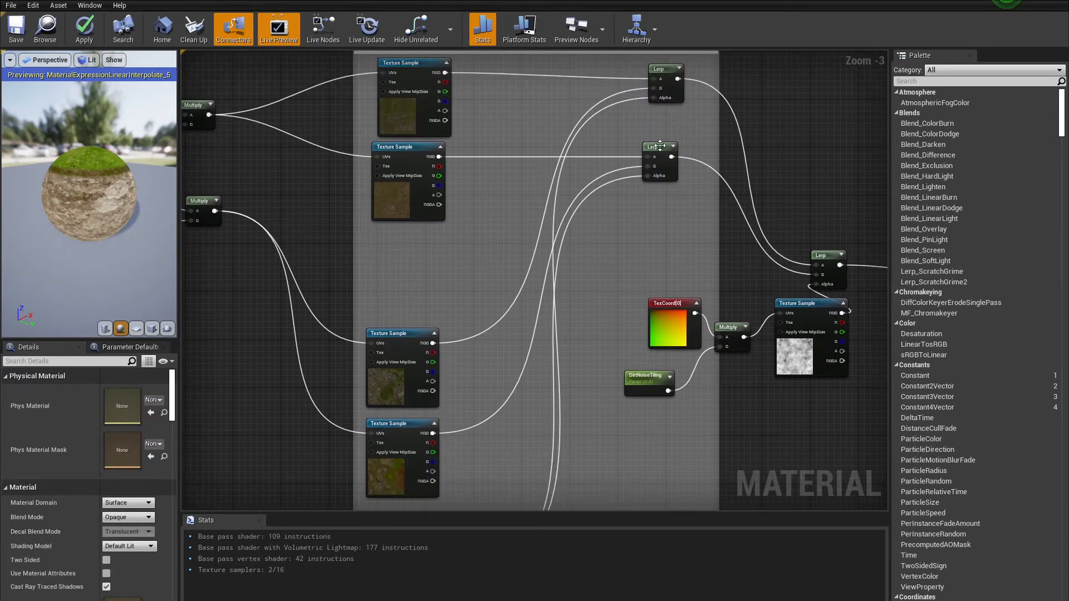
scroll(626, 275, "down", 2)
right_click_drag(549, 302, 535, 267)
scroll(468, 336, "up", 3)
right_click_drag(468, 336, 447, 289)
scroll(448, 289, "up", 1)
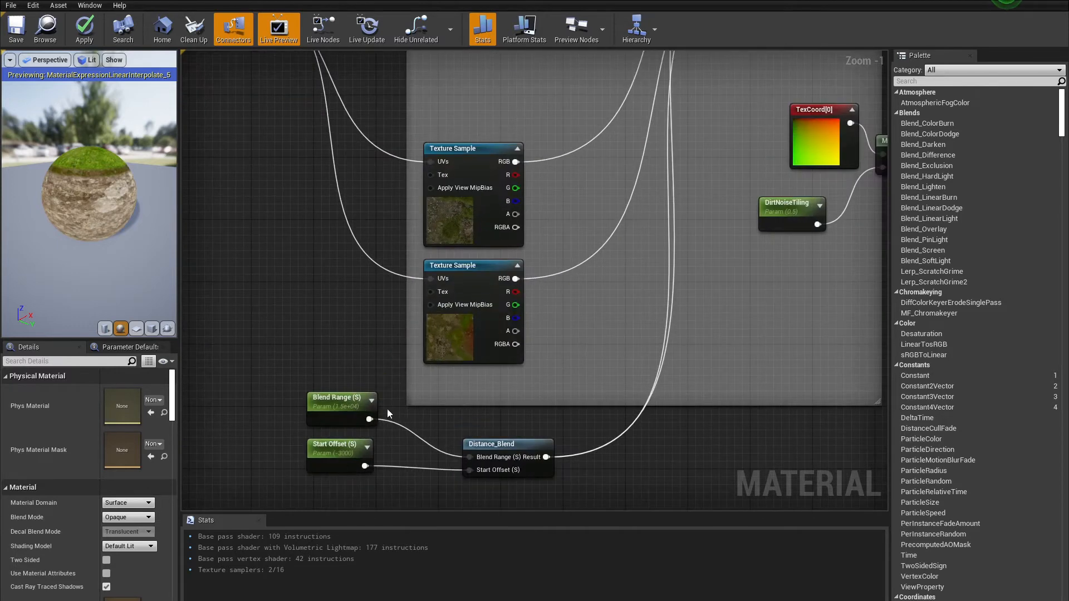
left_click(331, 398)
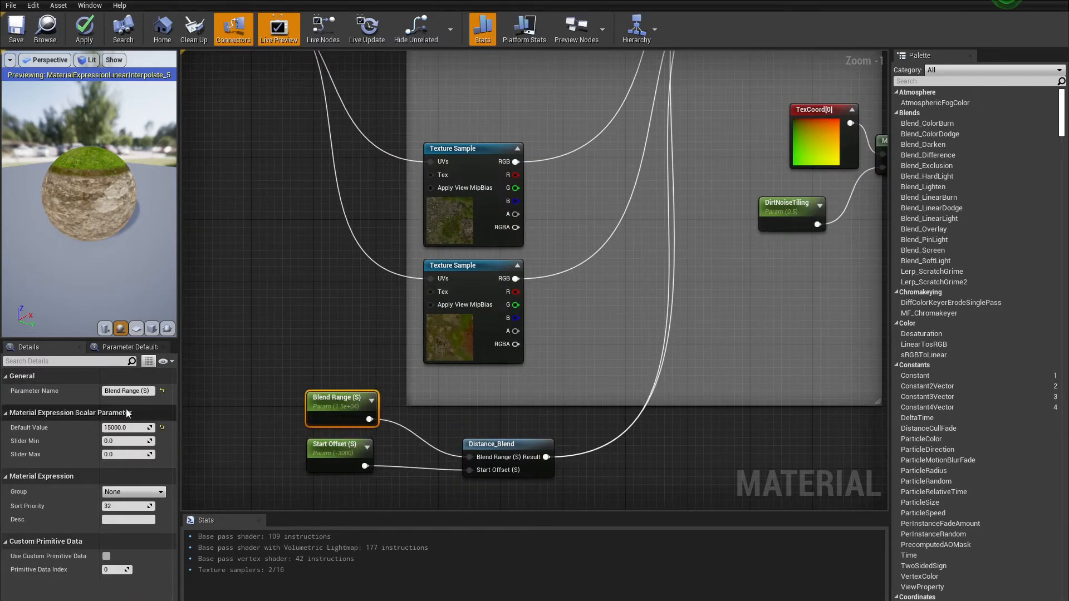
scroll(280, 343, "down", 3)
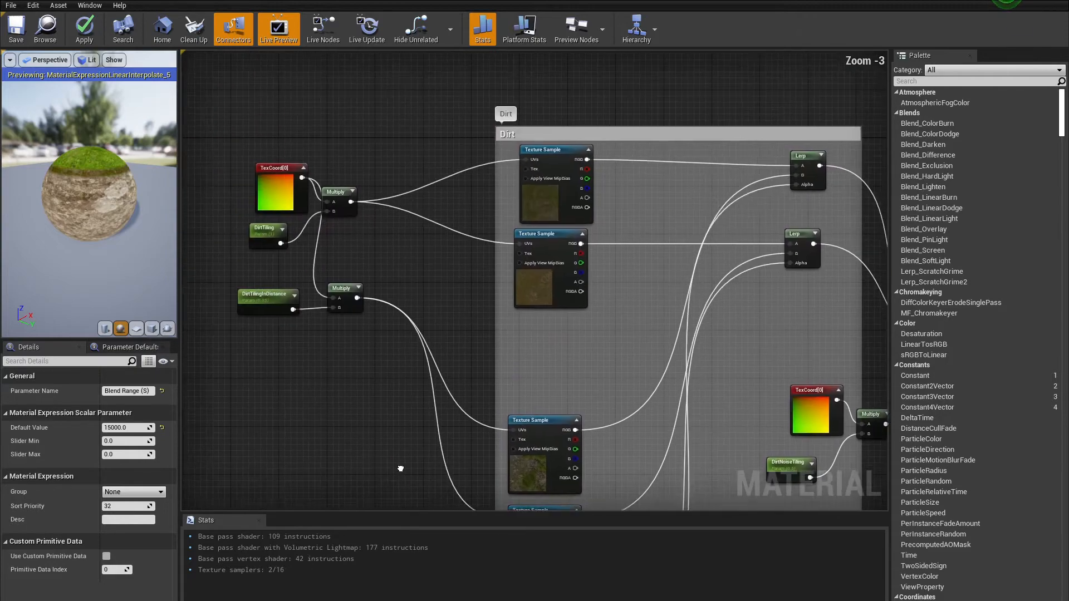
right_click_drag(388, 366, 368, 371)
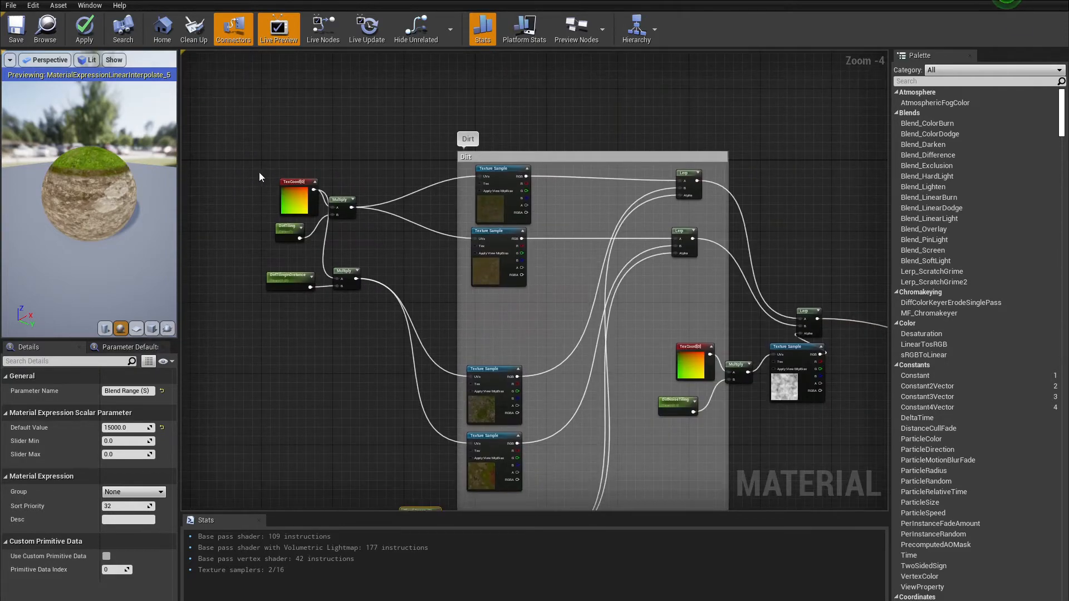
right_click_drag(415, 423, 410, 275)
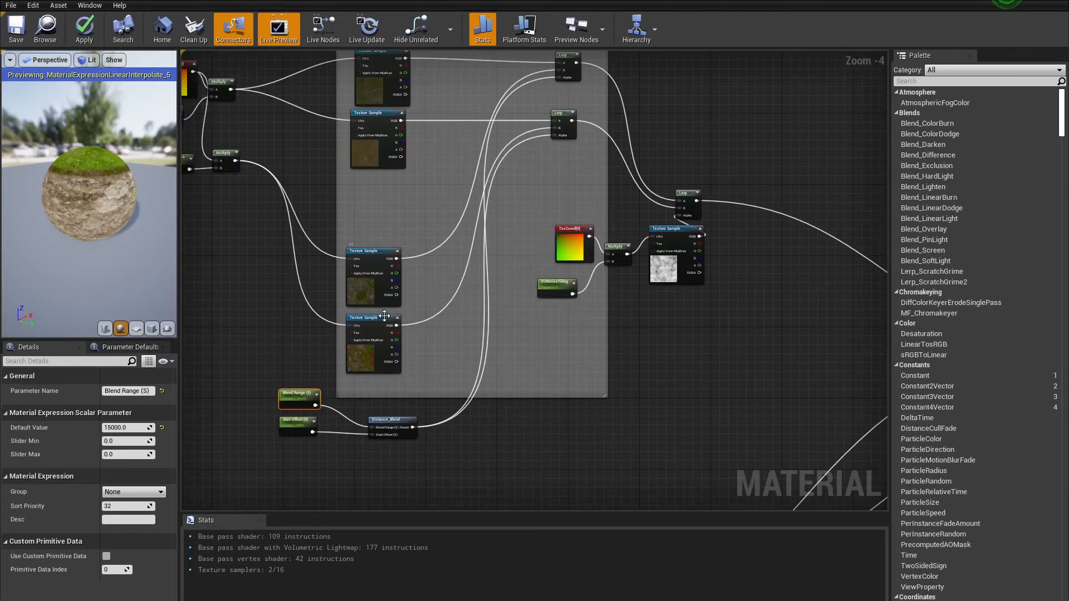
right_click_drag(497, 314, 415, 413)
scroll(659, 478, "up", 1)
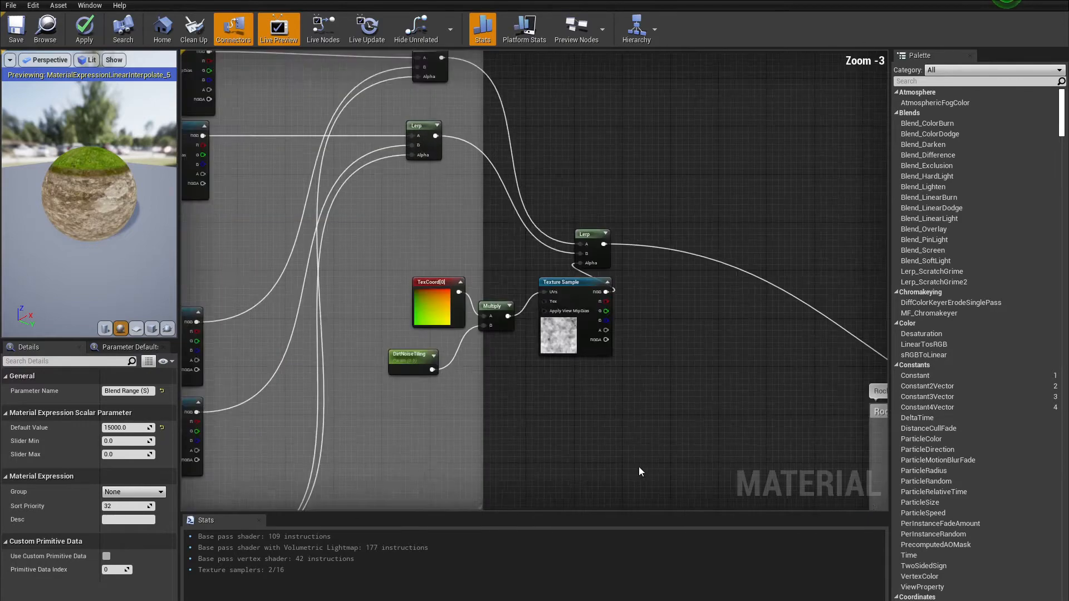
Move the path texture and its tiling nodes clear of the Rock layer
scroll(640, 467, "down", 2)
right_click_drag(646, 478, 704, 51)
left_click_drag(415, 306, 583, 412)
scroll(412, 255, "down", 2)
left_click_drag(445, 295, 746, 323)
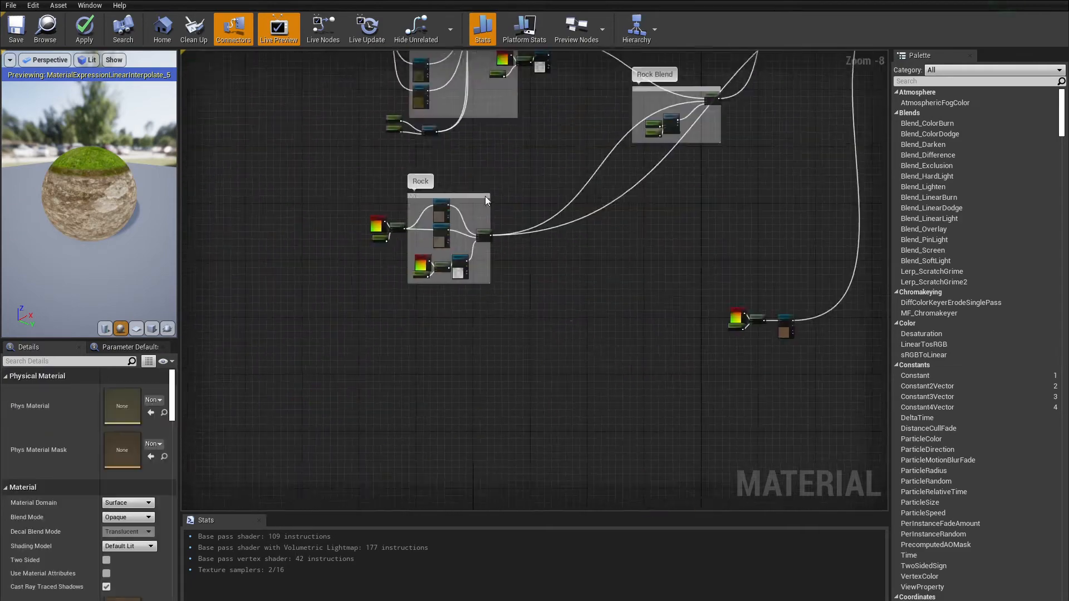
Enlarge the Rock comment box downward and move the rock noise nodes outside it
scroll(486, 196, "up", 1)
left_click_drag(421, 310, 421, 409)
left_click_drag(379, 314, 440, 275)
left_click_drag(439, 278, 551, 353)
Duplicate both rock Texture Samples below the originals and move the noise-driven rock Lerp beyond the Rock comment
scroll(418, 297, "up", 4)
left_click_drag(467, 78, 411, 281)
key("ctrl+w")
scroll(393, 362, "down", 2)
left_click_drag(494, 211, 778, 184)
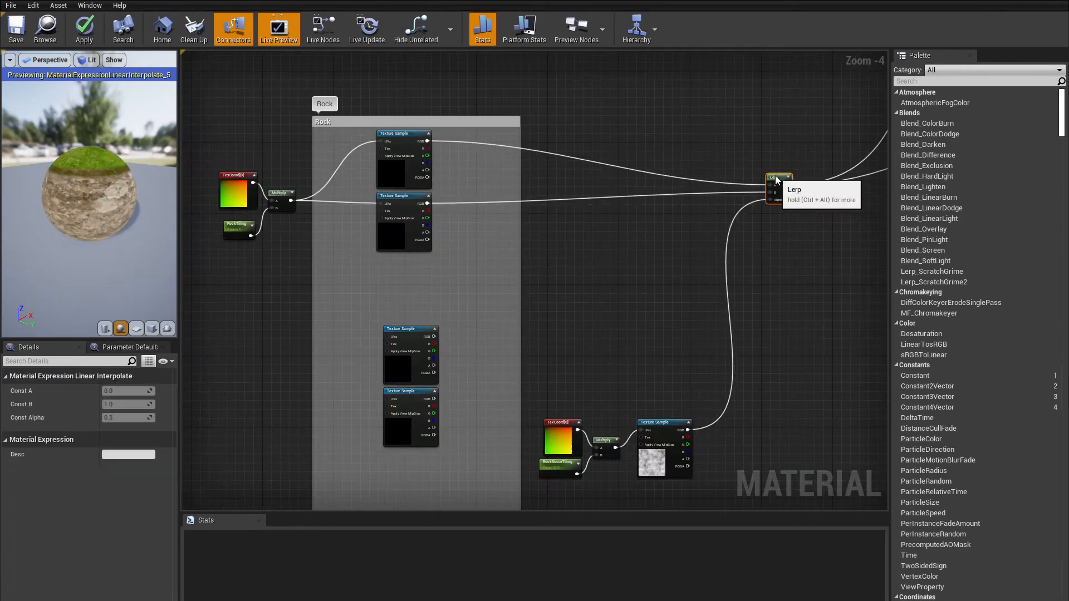
left_click(486, 252)
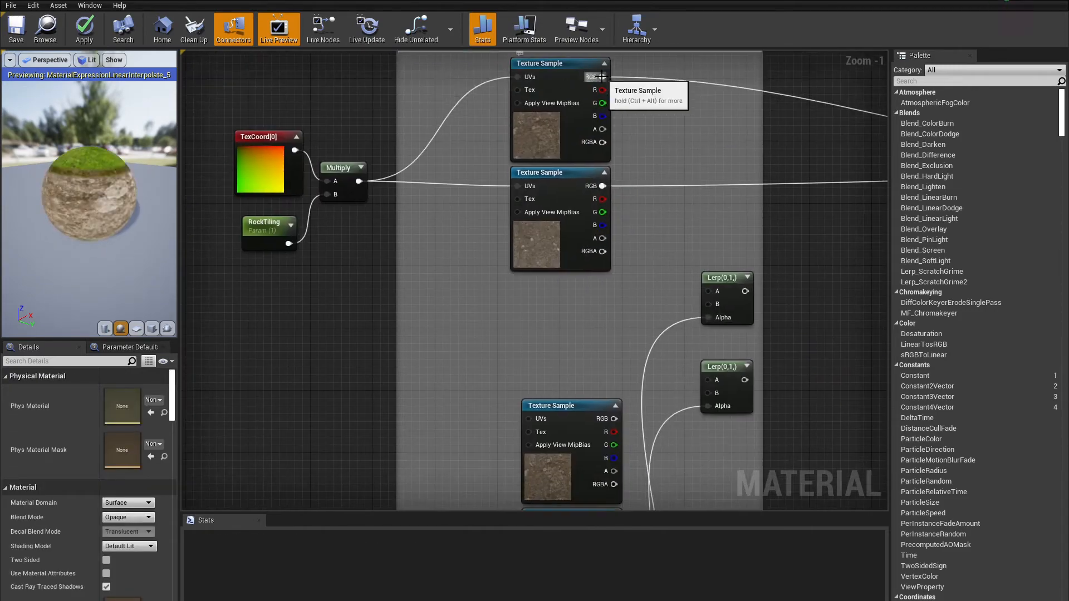
Wire each rock sample and its copy into the two new Lerps, and feed their outputs into A and B of the noise-driven rock Lerp
left_click_drag(559, 307, 657, 198)
scroll(454, 137, "down", 2)
left_click_drag(531, 350, 607, 245)
right_click_drag(607, 246, 645, 363)
left_click_drag(562, 204, 651, 356)
right_click_drag(651, 356, 381, 337)
left_click_drag(398, 267, 753, 168)
left_click_drag(399, 336, 761, 178)
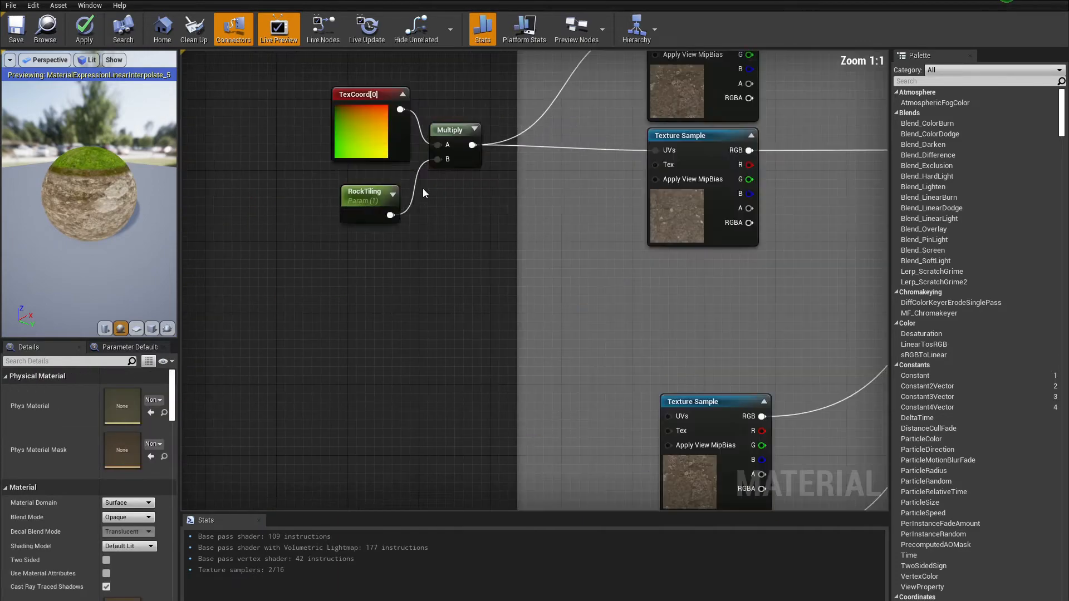
Duplicate RockTiling and its Multiply, feed the rock TexCoord into the copy's A, and rename the copied parameter RockTilingInDistance
key("ctrl+v")
left_click_drag(390, 96, 436, 300)
left_click(363, 352)
left_click(139, 392)
type("InDistance")
key("Return")
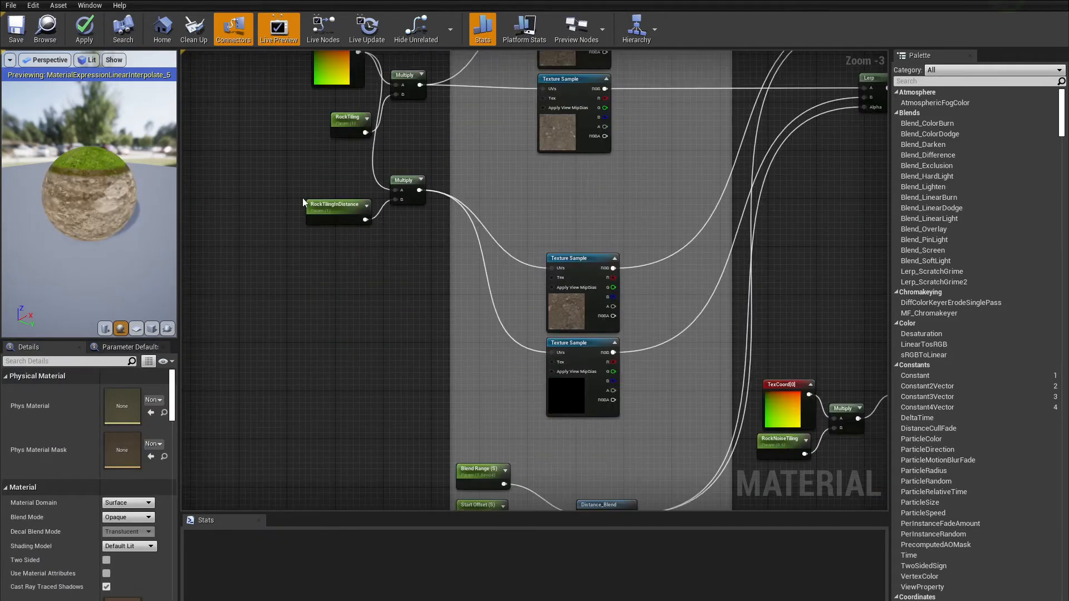
Set the default value of RockTilingInDistance to 0.05
left_click(334, 204)
left_click(127, 428)
type("0.05")
key("Return")
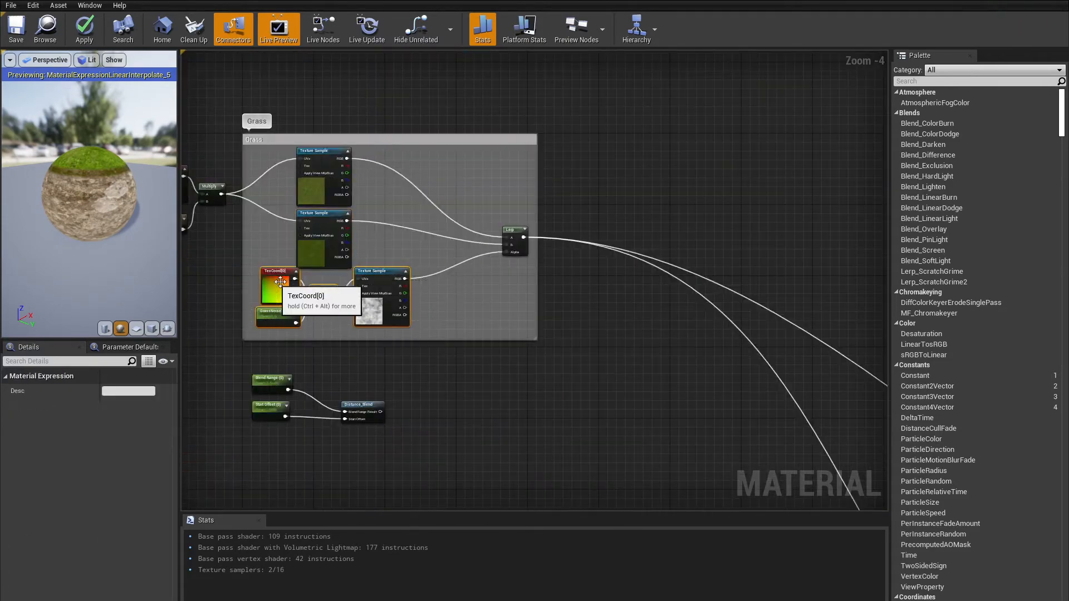
Move the grass noise nodes and Lerp outside the Grass comment, and duplicate both grass Texture Samples below the originals
left_click_drag(311, 297, 587, 306)
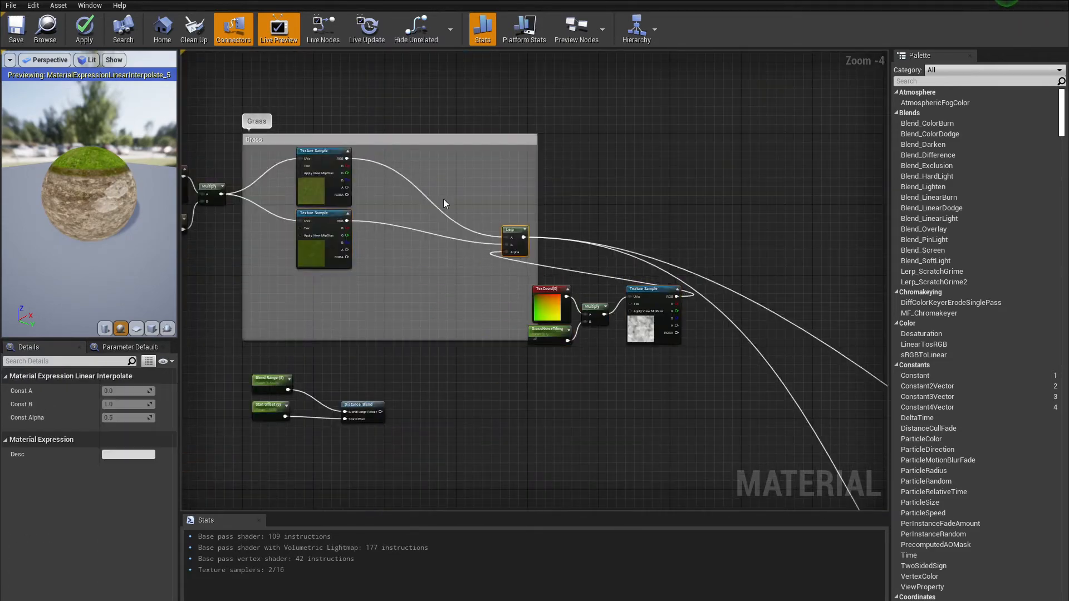
left_click_drag(514, 238, 725, 166)
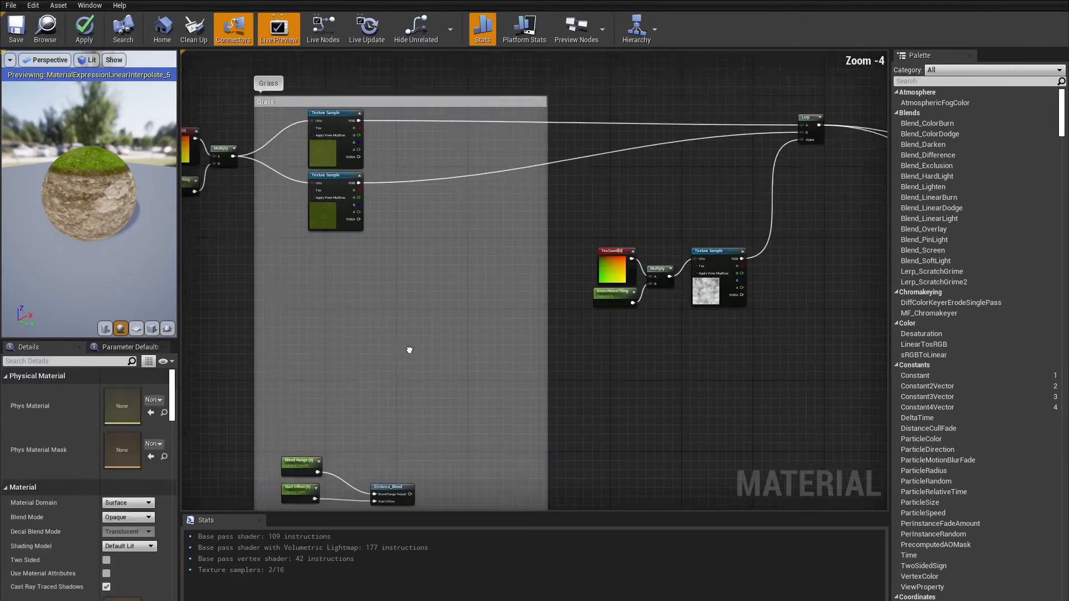
left_click(307, 163)
key("ctrl+v")
left_click_drag(304, 272, 318, 276)
Add two Lerps in the Grass layer, connecting each original grass sample's RGB to A and its copy's RGB to B
left_click(360, 208)
scroll(360, 207, "up", 2)
left_click_drag(333, 315, 332, 56)
left_click_drag(332, 149, 490, 391)
left_click_drag(333, 429, 452, 432)
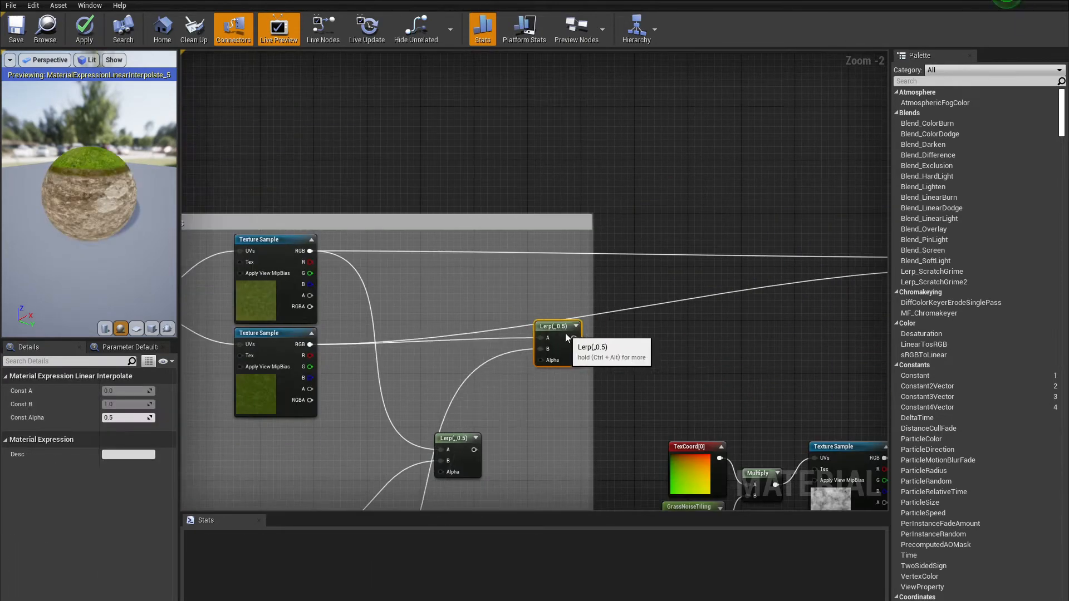
left_click_drag(468, 425, 555, 240)
left_click(539, 432)
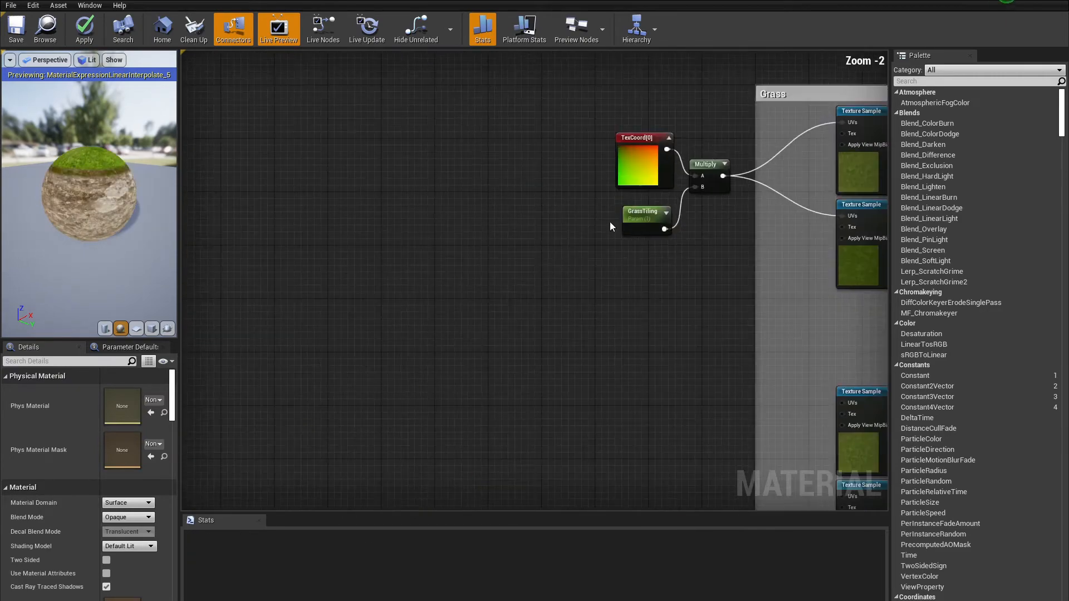
Duplicate GrassTiling and its Multiply as GrassTilingInDistance with default 0.05, and wire them between the TexCoord and both copied grass samples
key("ctrl+w")
left_click_drag(703, 256, 667, 149)
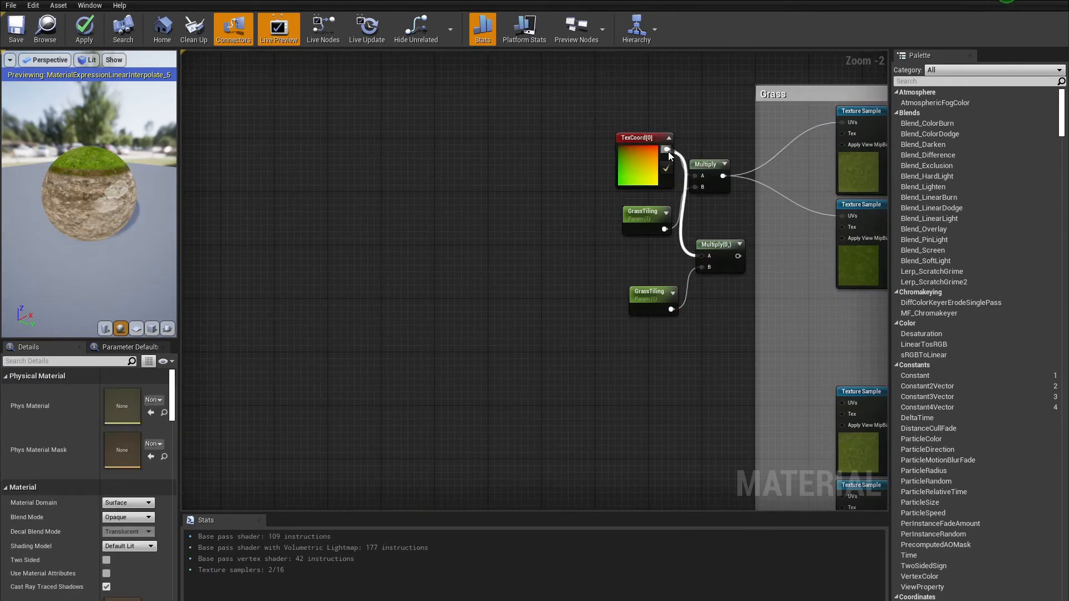
left_click(649, 291)
type("InDistance")
key("Return")
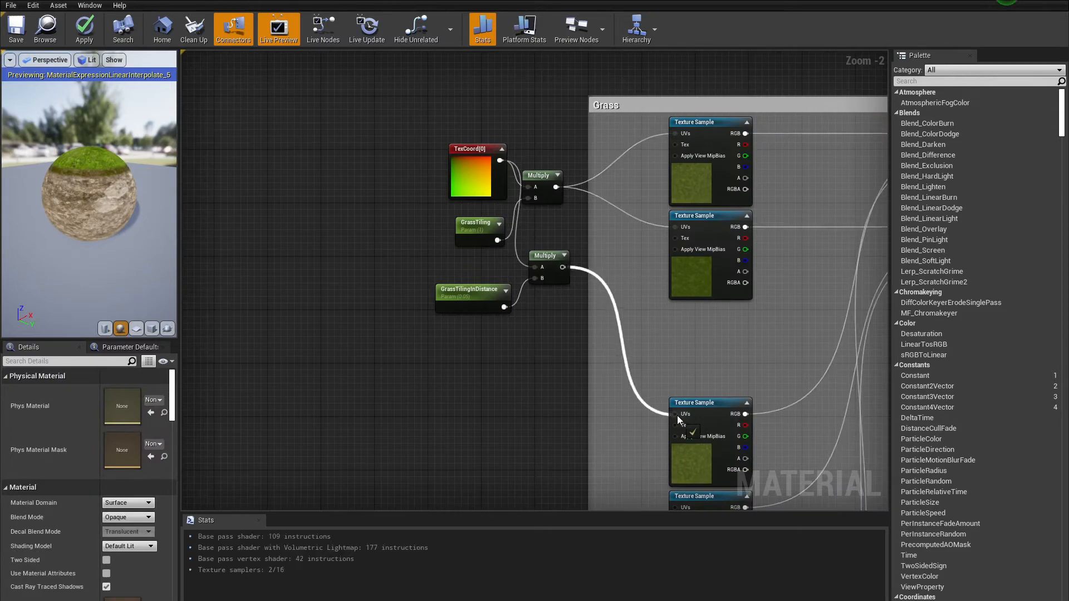
right_click_drag(677, 415, 679, 323)
scroll(526, 346, "down", 3)
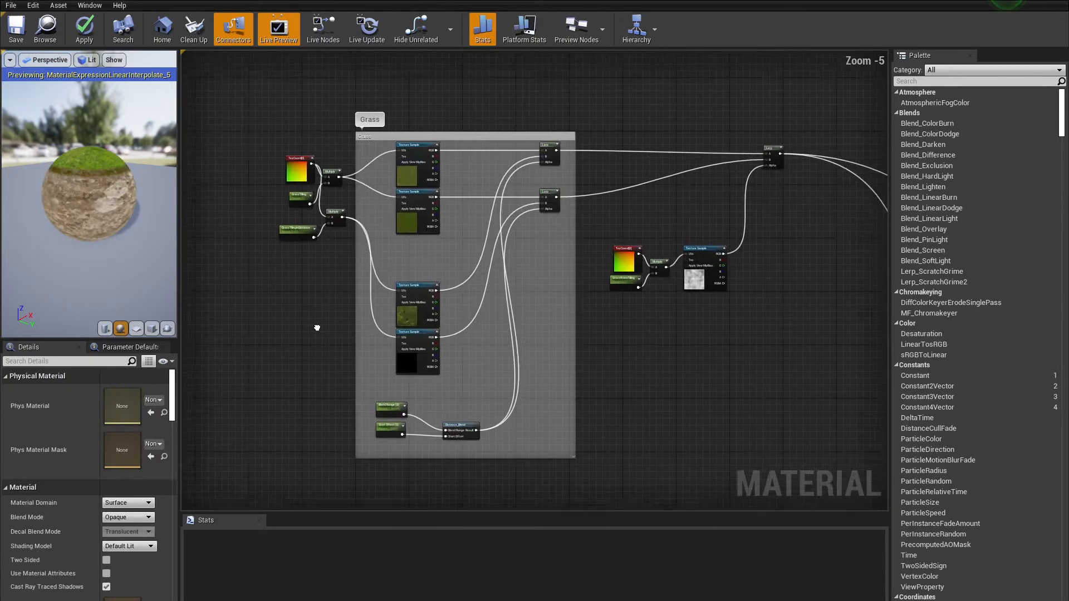
Move the Grass Blend Lerp up so it sits above its comment box
scroll(523, 346, "down", 2)
right_click_drag(565, 336, 273, 235)
scroll(524, 345, "up", 2)
left_click_drag(528, 279, 501, 225)
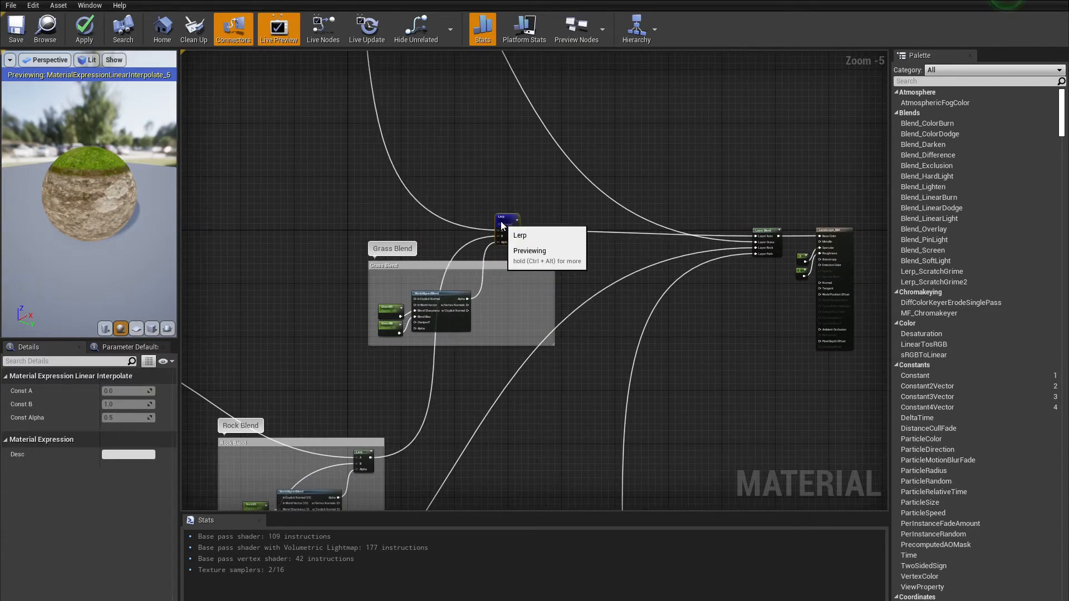
left_click(461, 165)
Save the landscape material with its grass, dirt and rock distance blends
scroll(467, 176, "down", 7)
right_click_drag(528, 401, 635, 470)
right_click_drag(626, 450, 682, 506)
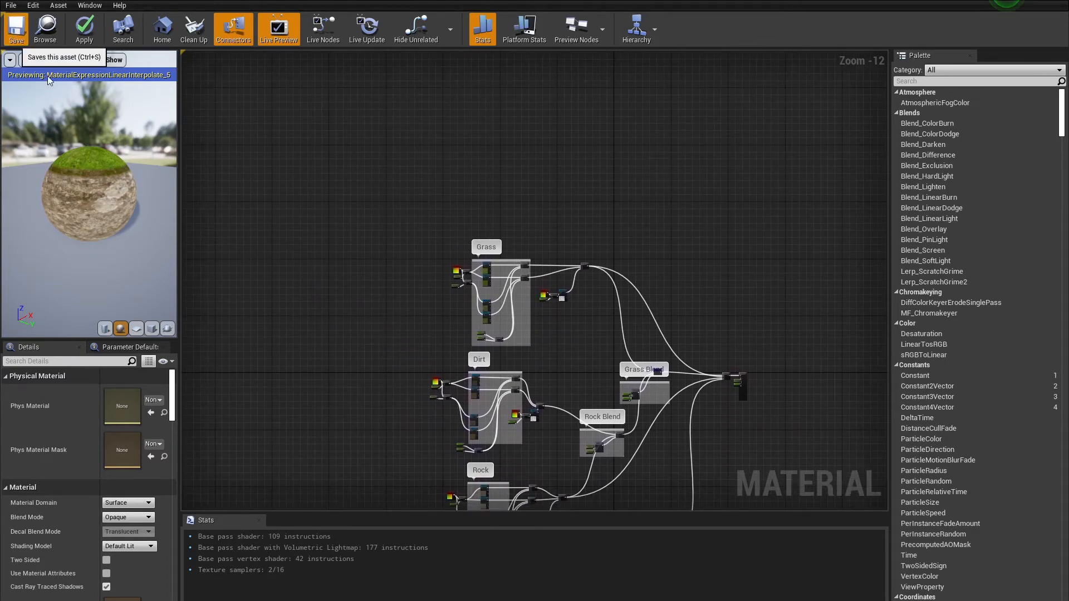
left_click(16, 34)
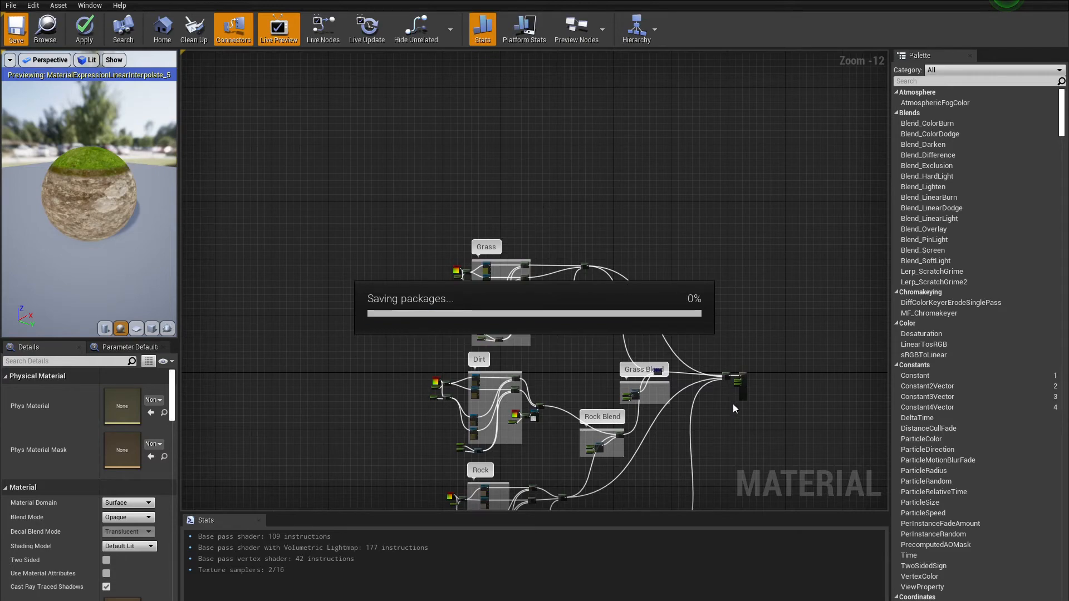
scroll(767, 393, "up", 12)
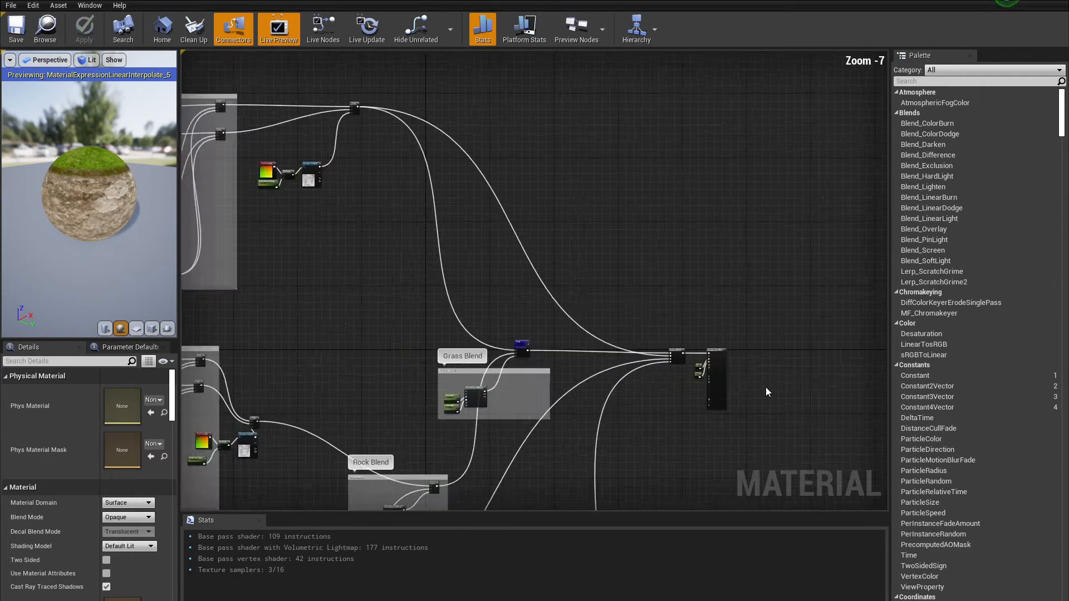
right_click_drag(707, 368, 725, 330)
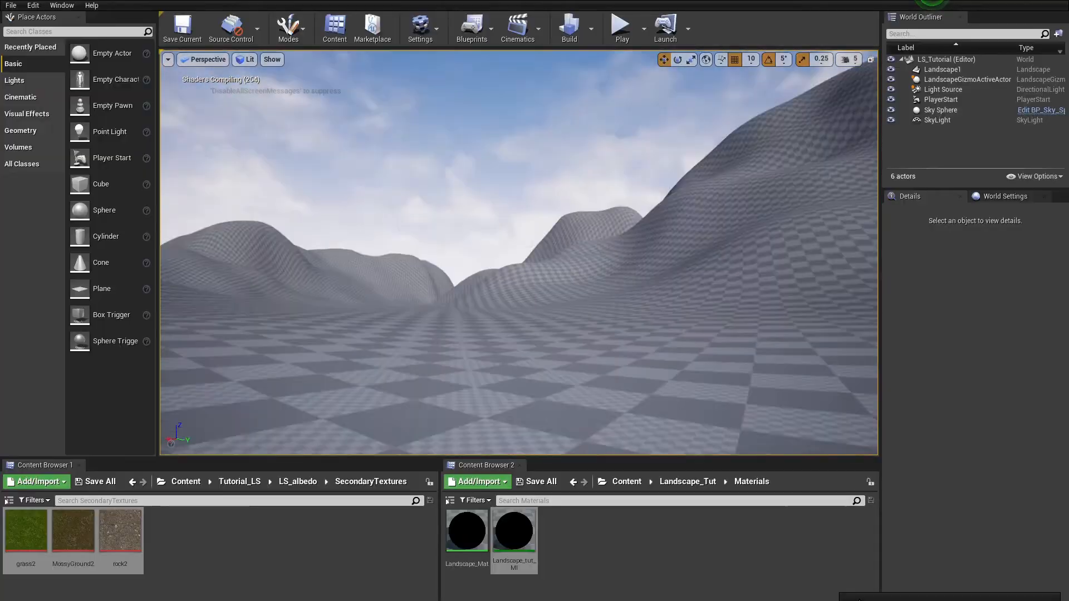
Fly around the landscape in the level viewport to examine grass, dirt and rock tiling up close and from a distance
right_click_drag(519, 253, 457, 266)
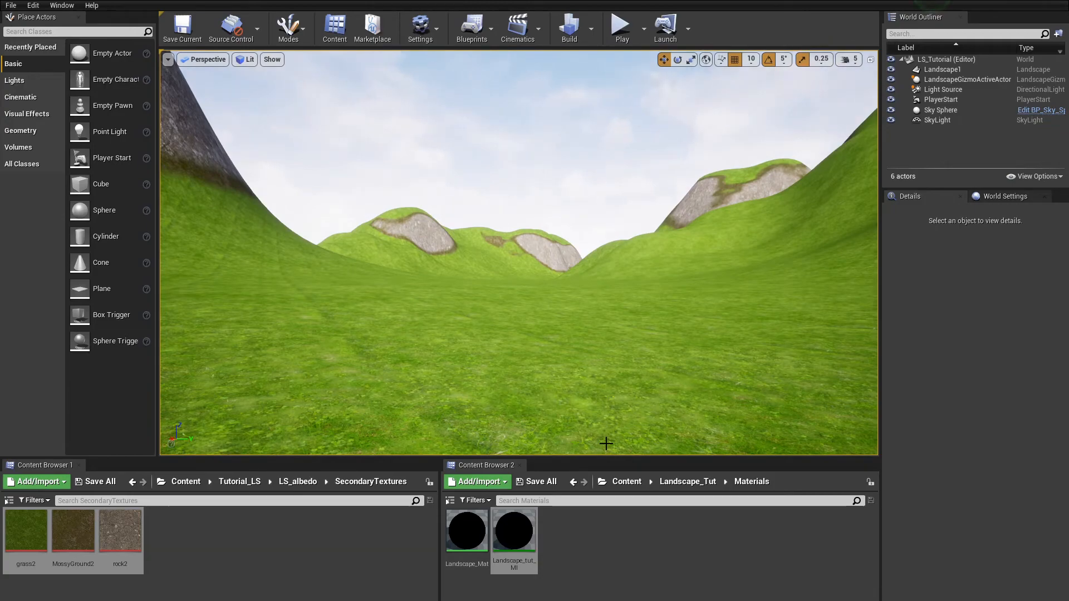
right_click_drag(519, 252, 503, 378)
key("s")
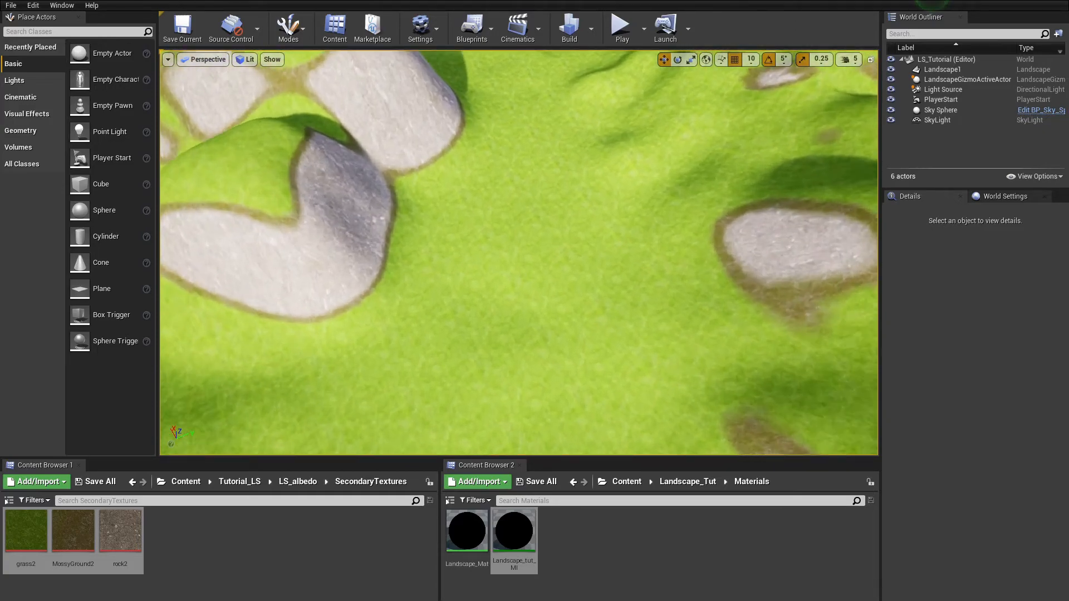
key("w")
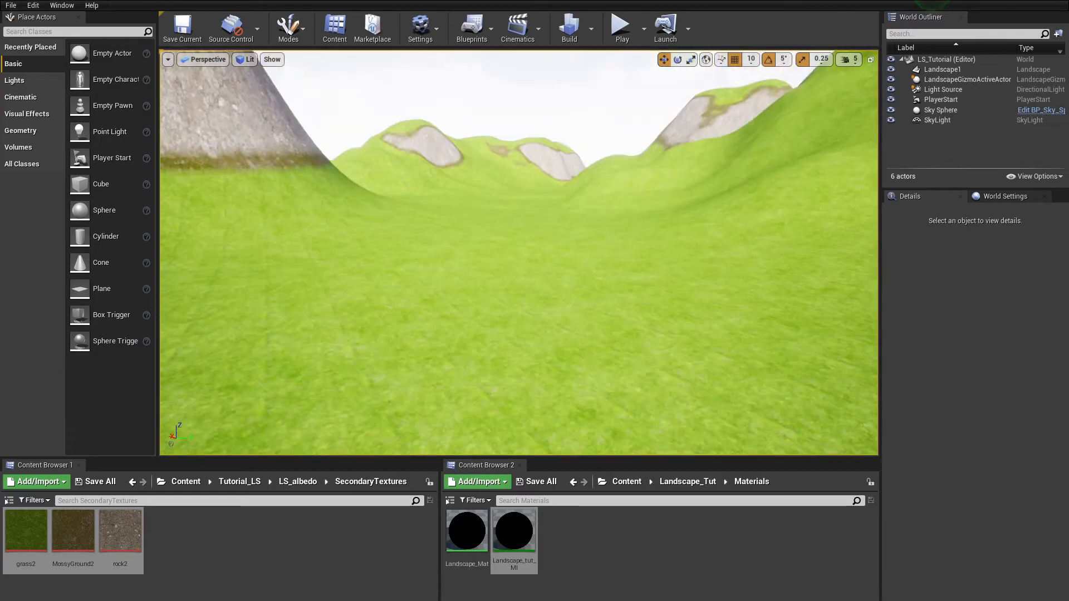
key("w")
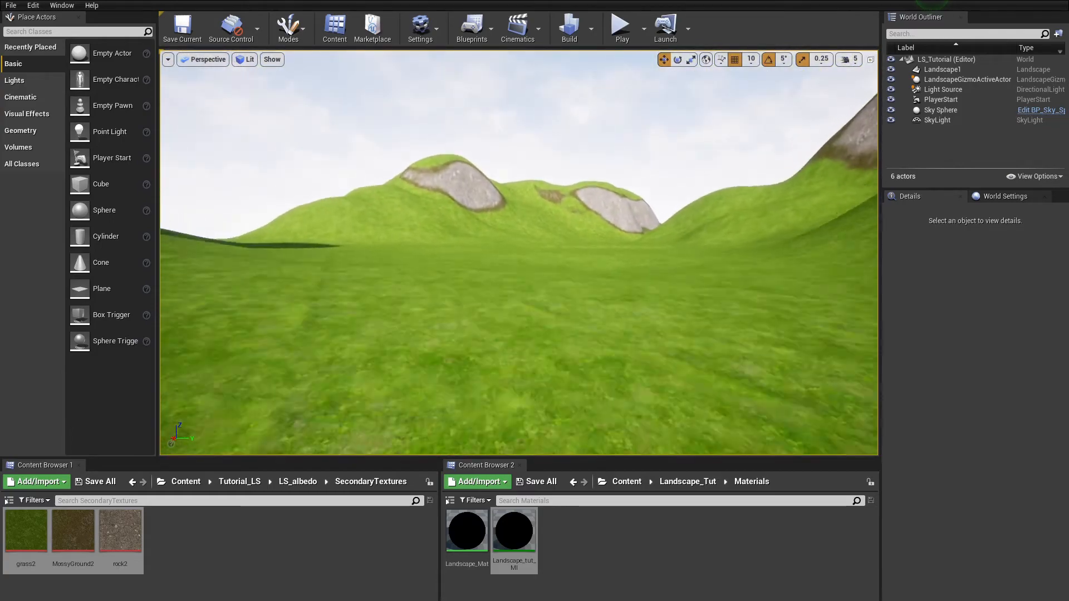
key("s")
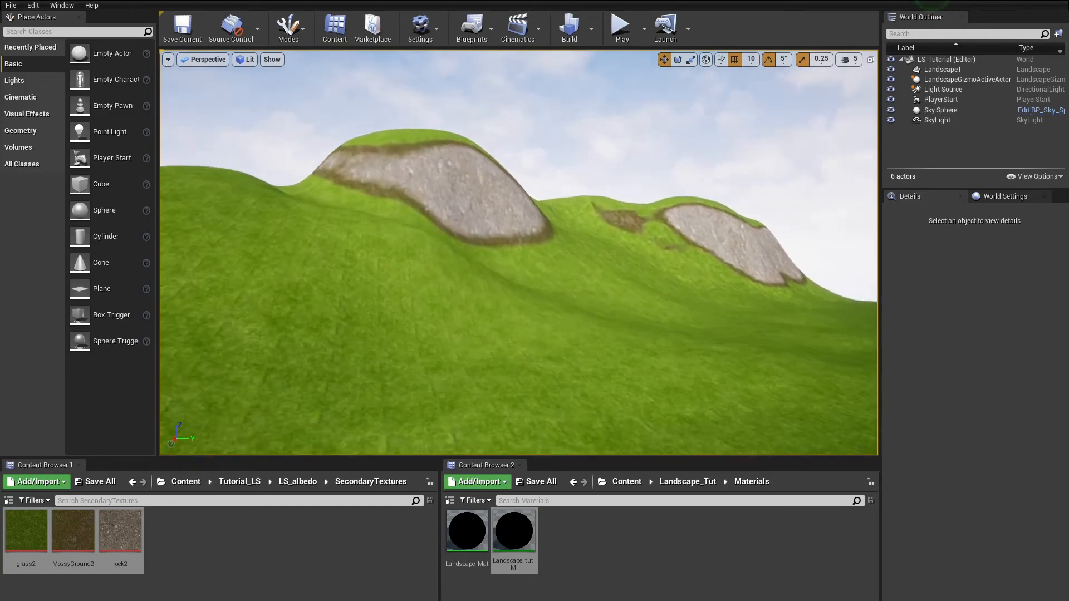
key("w")
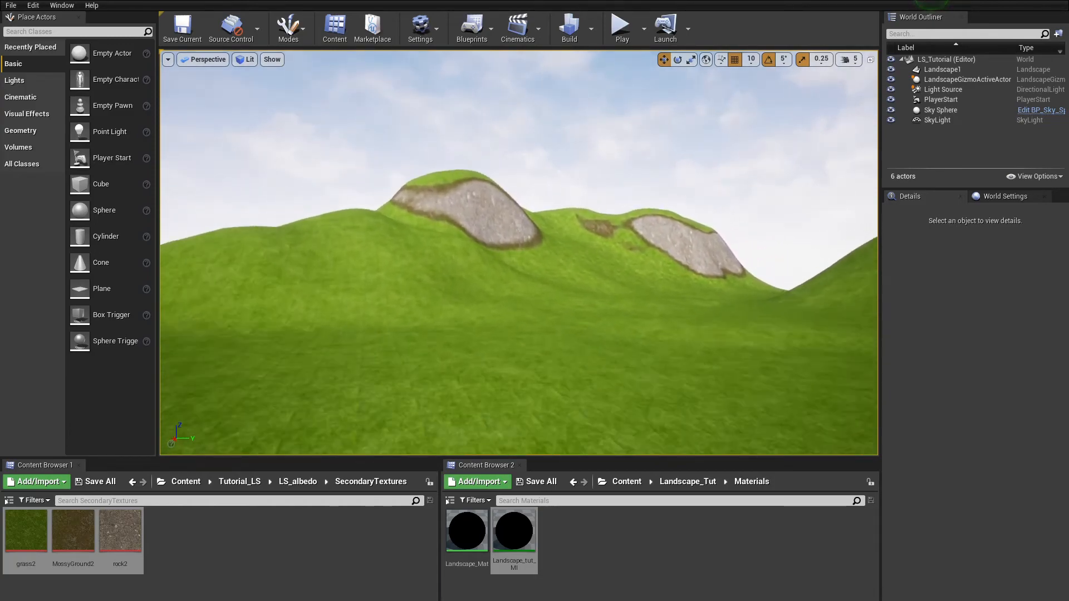
right_click_drag(518, 252, 618, 295)
key("w")
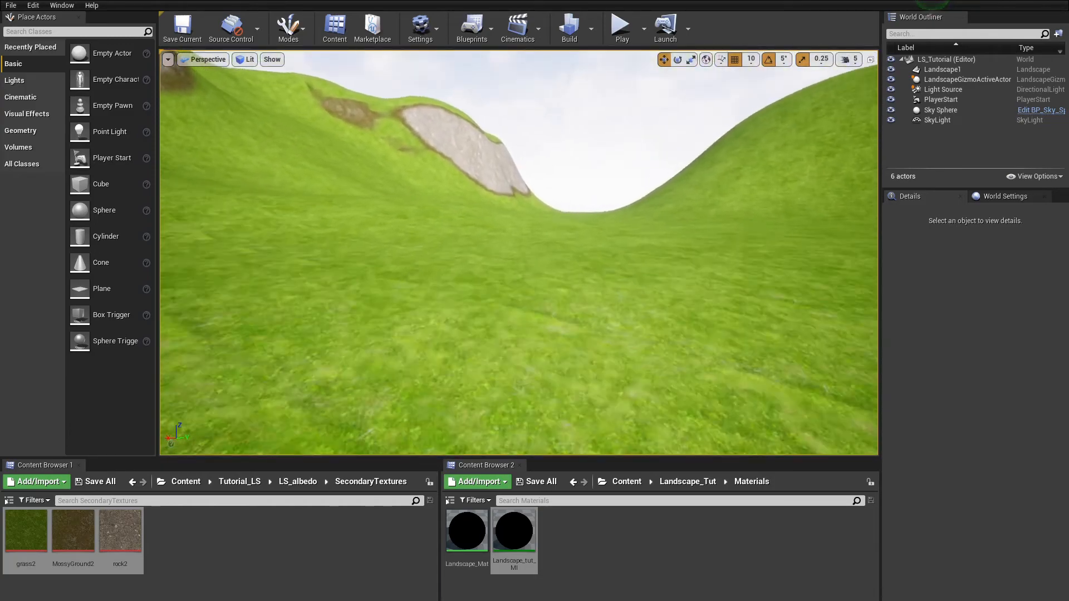
right_click_drag(519, 252, 618, 412)
key("s")
right_click_drag(519, 334, 523, 158)
key("s")
right_click_drag(519, 252, 328, 234)
key("w")
key("w")
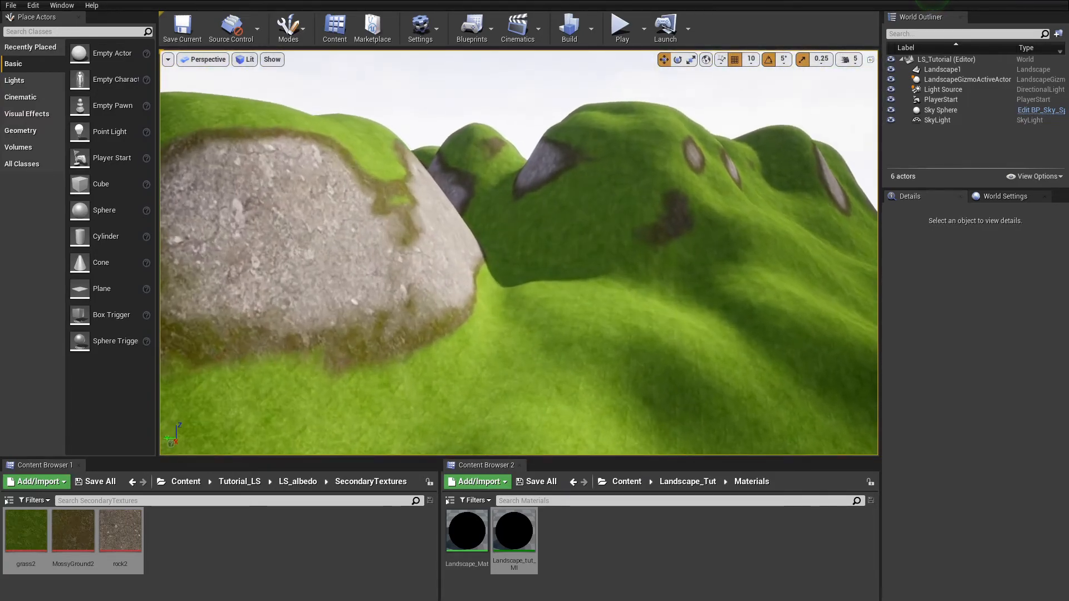
key("s")
key("w")
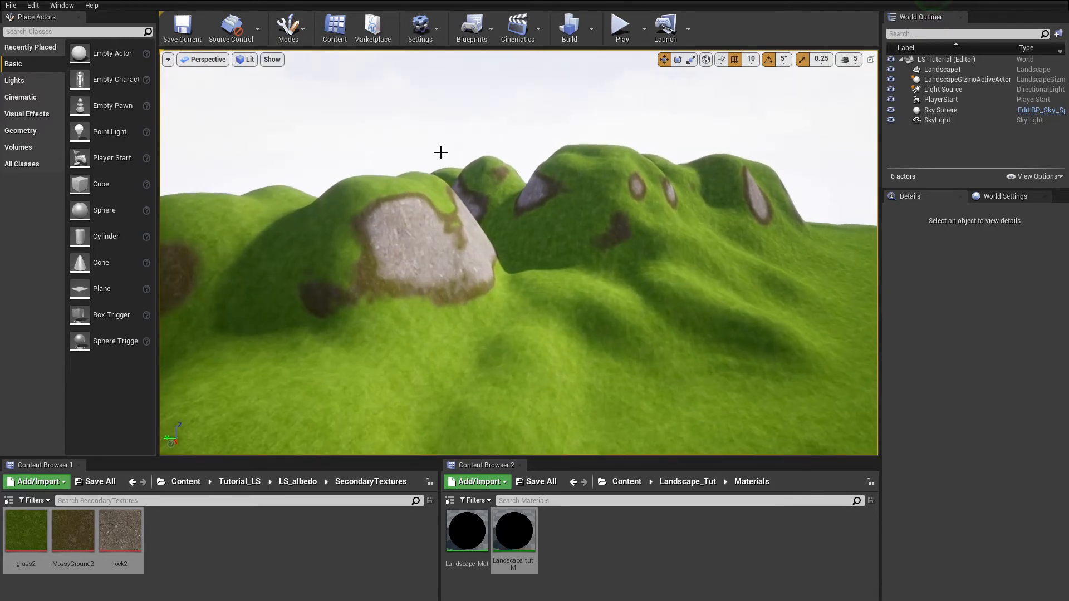
Bring up the Landscape_tut_MI material instance, override Blend Range (S) and set it to 0
key("alt+Tab")
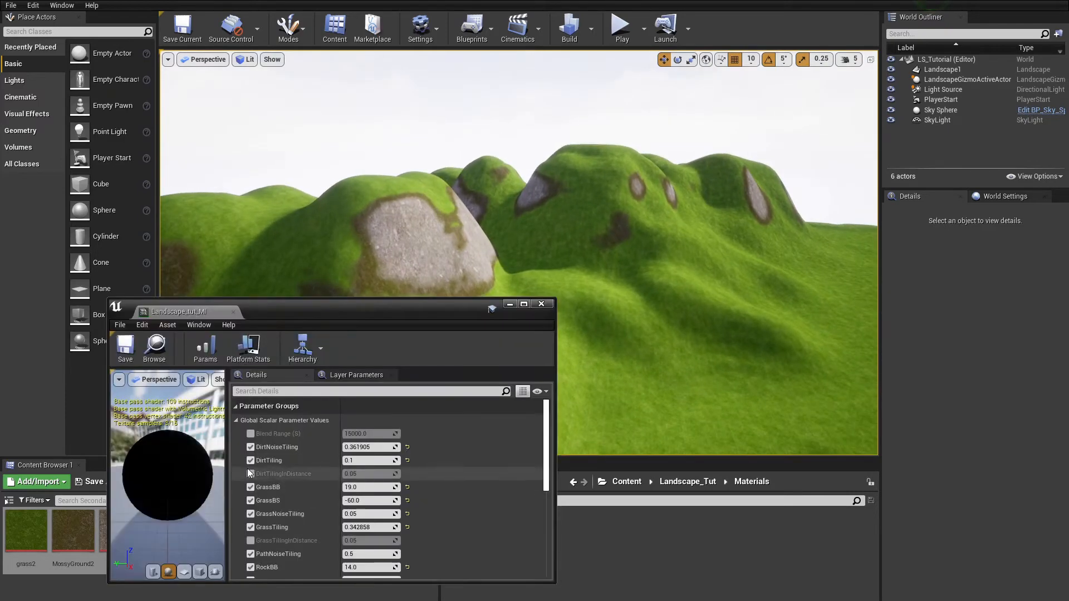
key("w")
mouse_move(612, 234)
right_mouse_down()
mouse_move(613, 312)
mouse_move(612, 240)
right_mouse_up()
left_click_drag(369, 434, 317, 434)
left_click(369, 433)
type("0")
key("Return")
right_click_drag(459, 262, 446, 245)
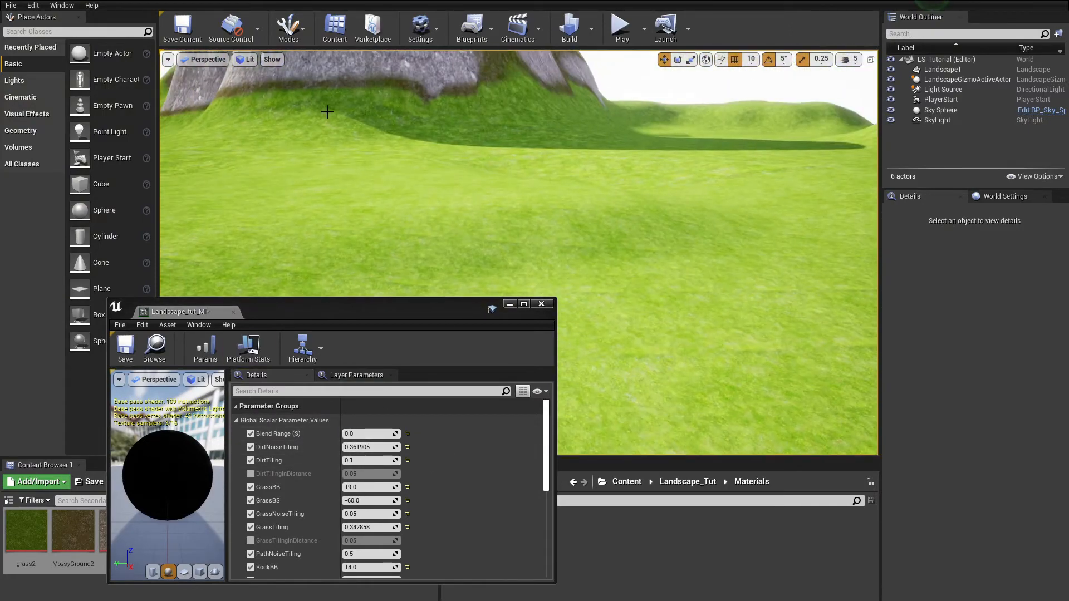
Override Start Offset (S) in the material instance and set it to -1500
scroll(390, 490, "down", 5)
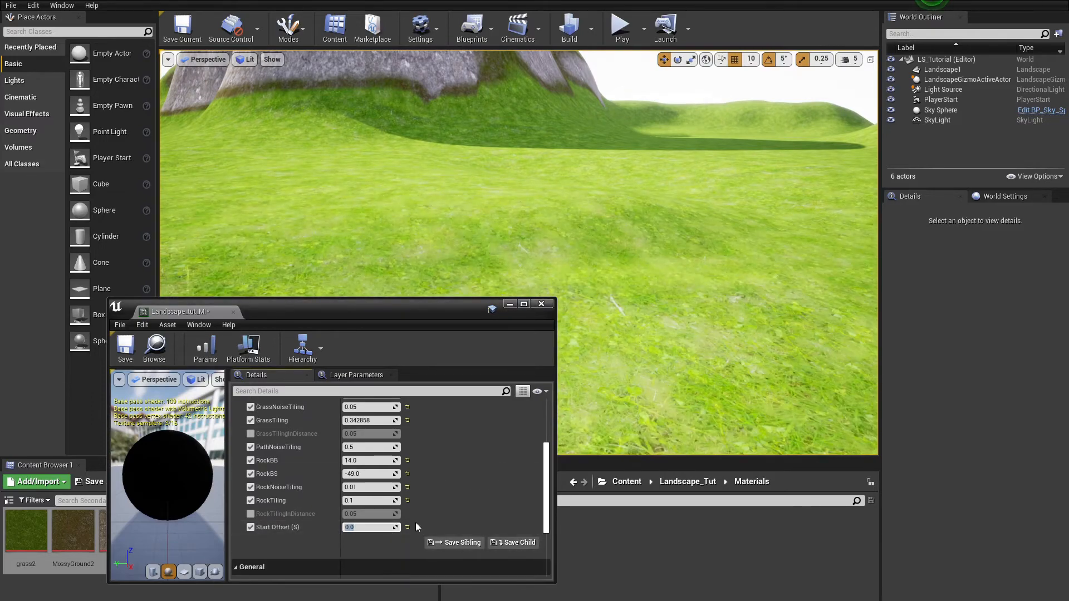
right_click_drag(668, 371, 666, 365)
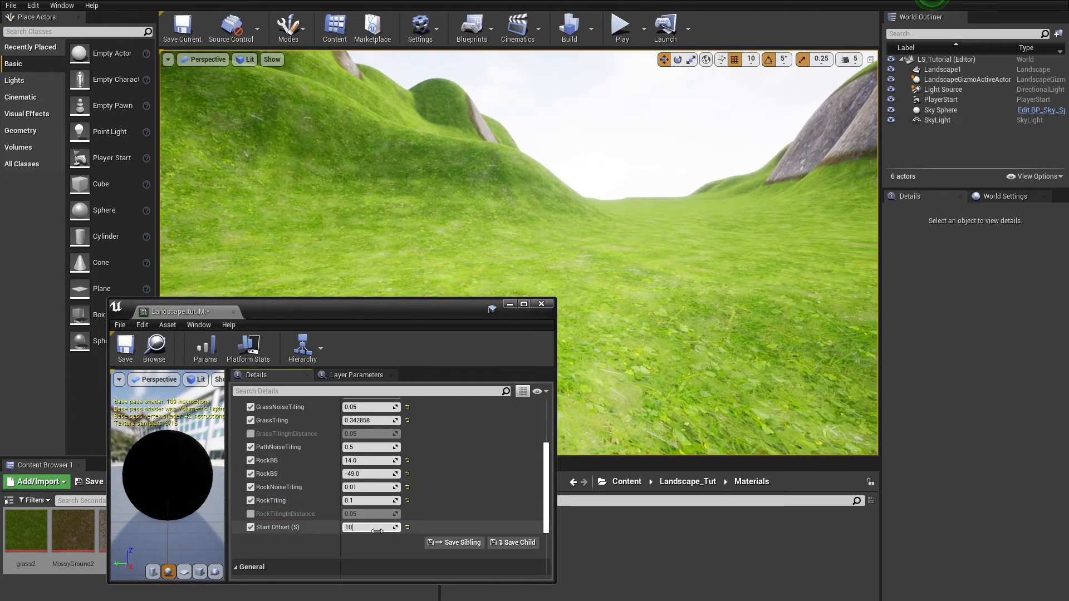
key("Return")
type("-1500")
key("Return")
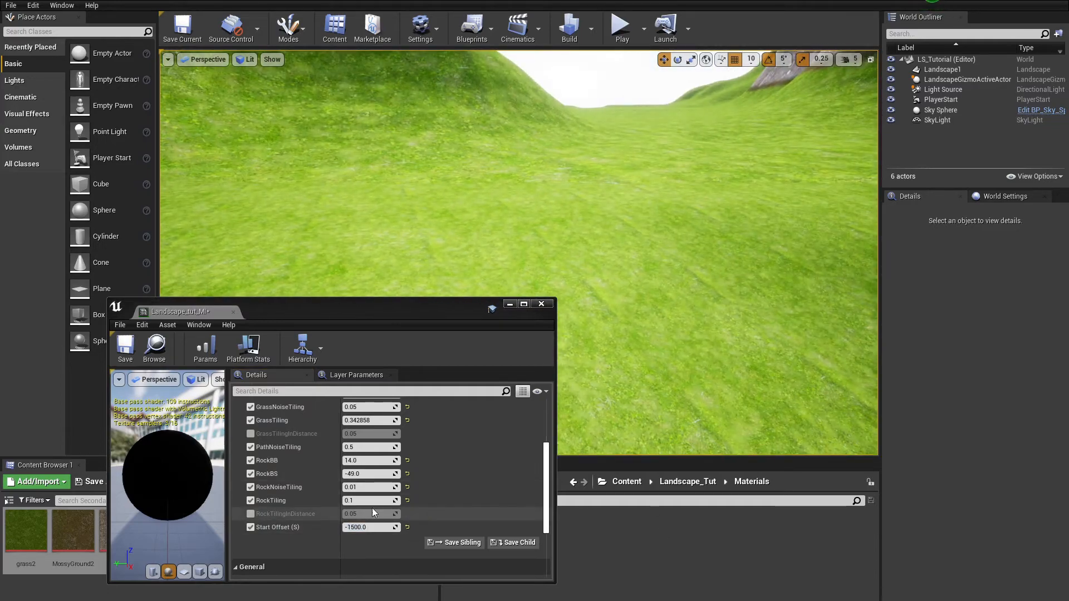
Set Start Offset (S) to -2500 in the material instance
left_click(361, 527)
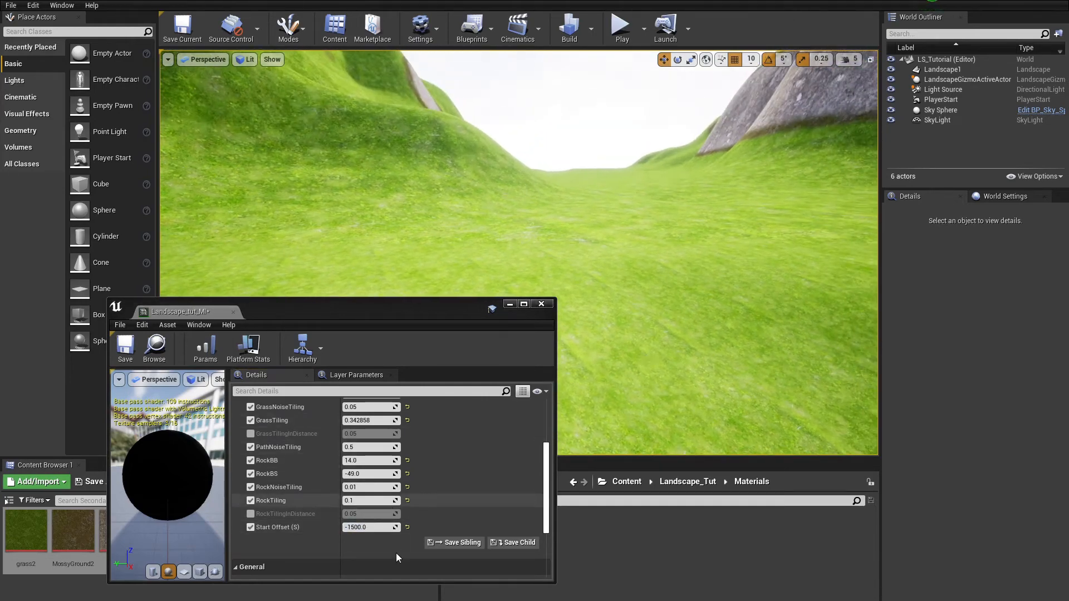
left_click(362, 527)
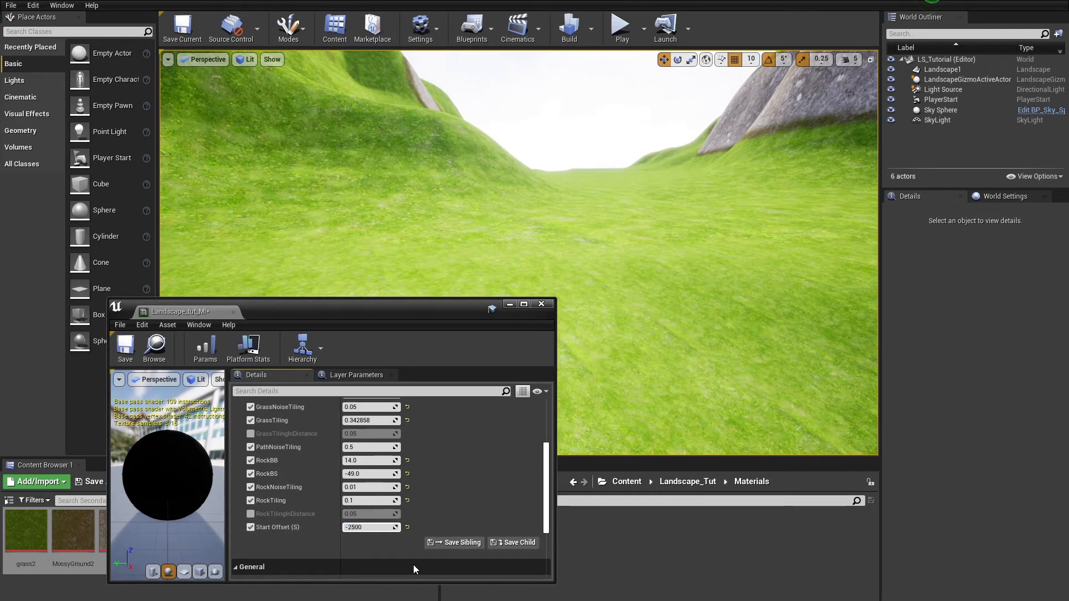
key("Return")
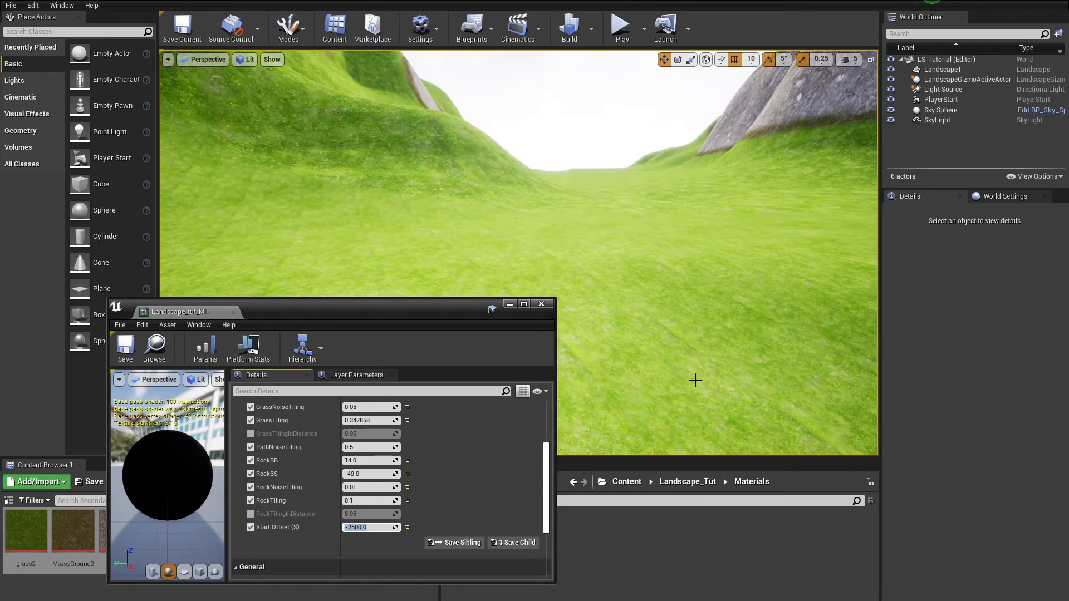
Try Blend Range (S) at 1000 in the material instance, and set it to 15000
scroll(427, 458, "up", 4)
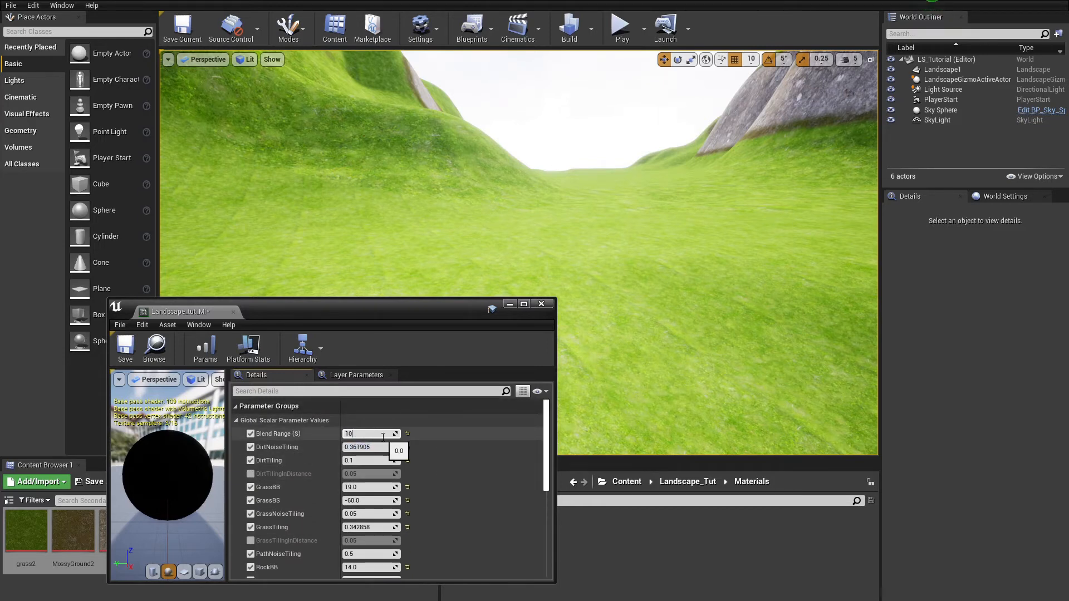
key("Return")
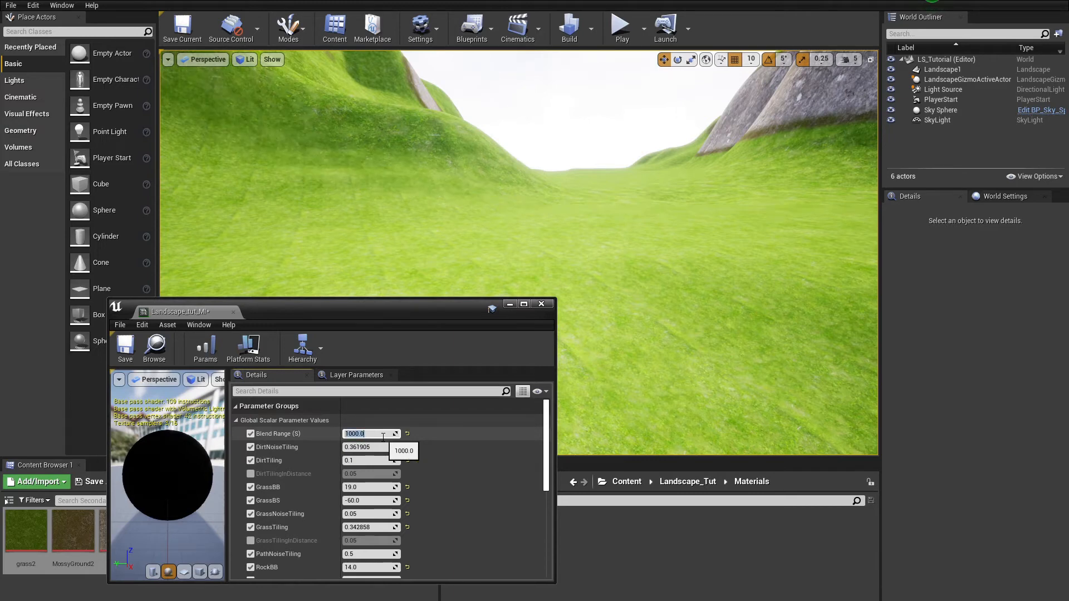
key("Return")
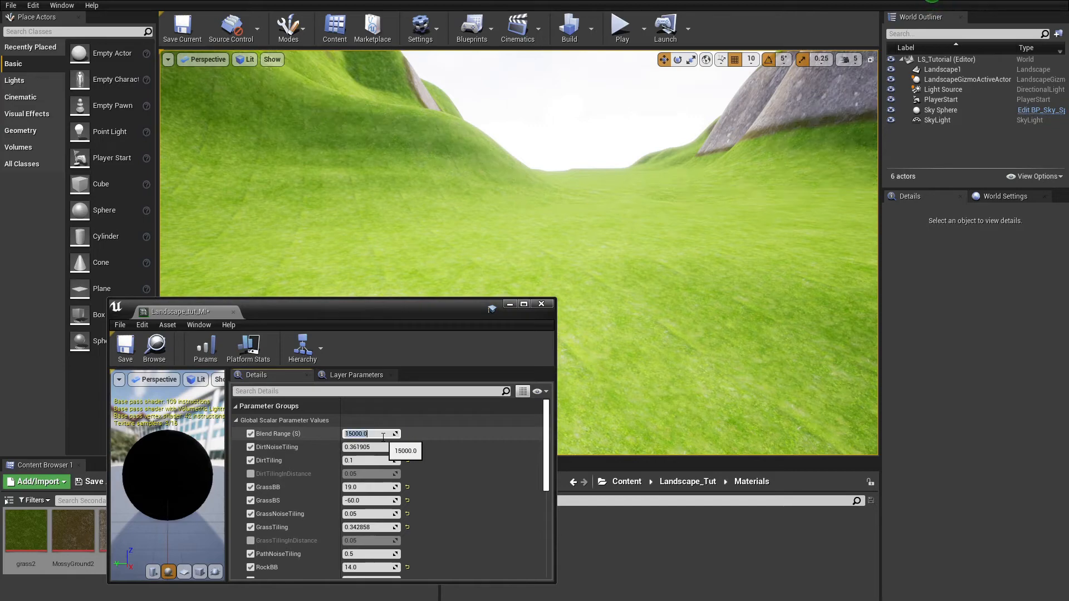
Set RockTiling to 0.2 in the material instance while viewing the rocky hill
right_click_drag(490, 261, 690, 264)
right_click_drag(746, 428, 718, 387)
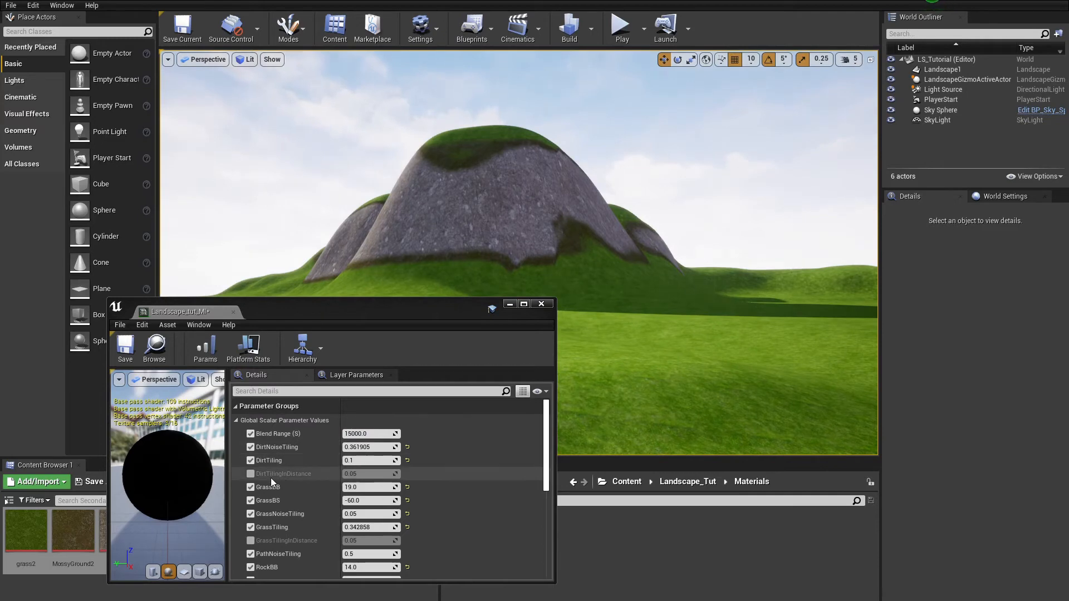
scroll(276, 513, "down", 4)
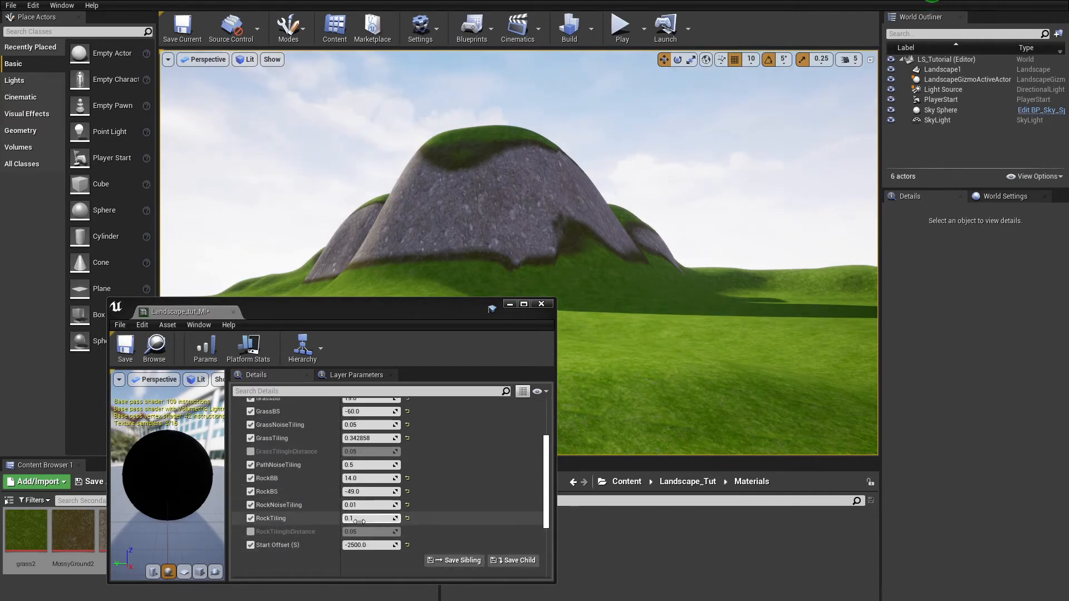
left_click(359, 521)
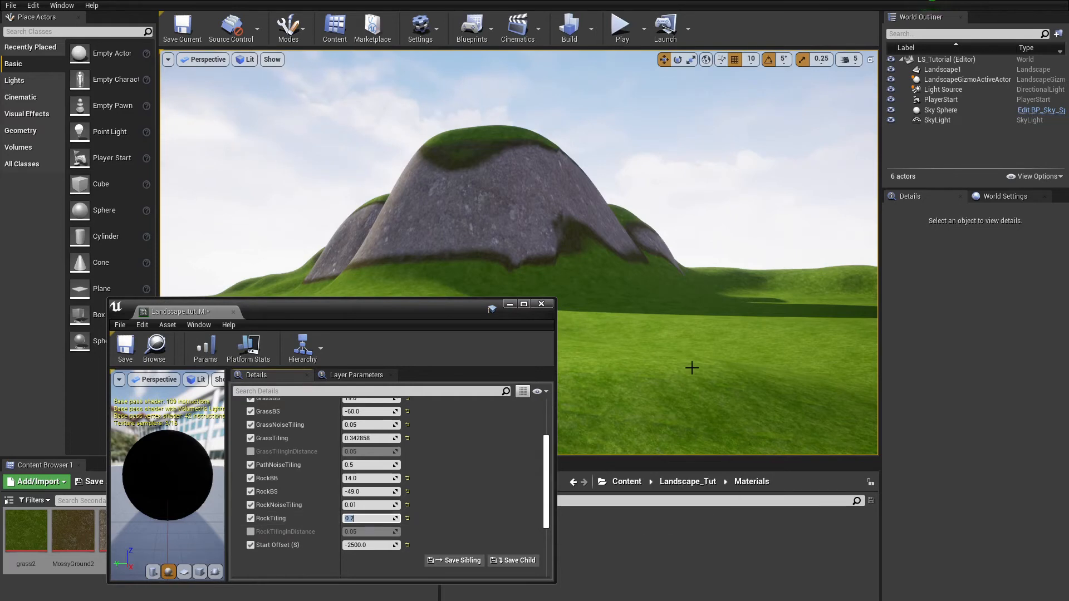
Fly around the landscape to examine the rock and grass tiling near and far, and save the material instance
key("s")
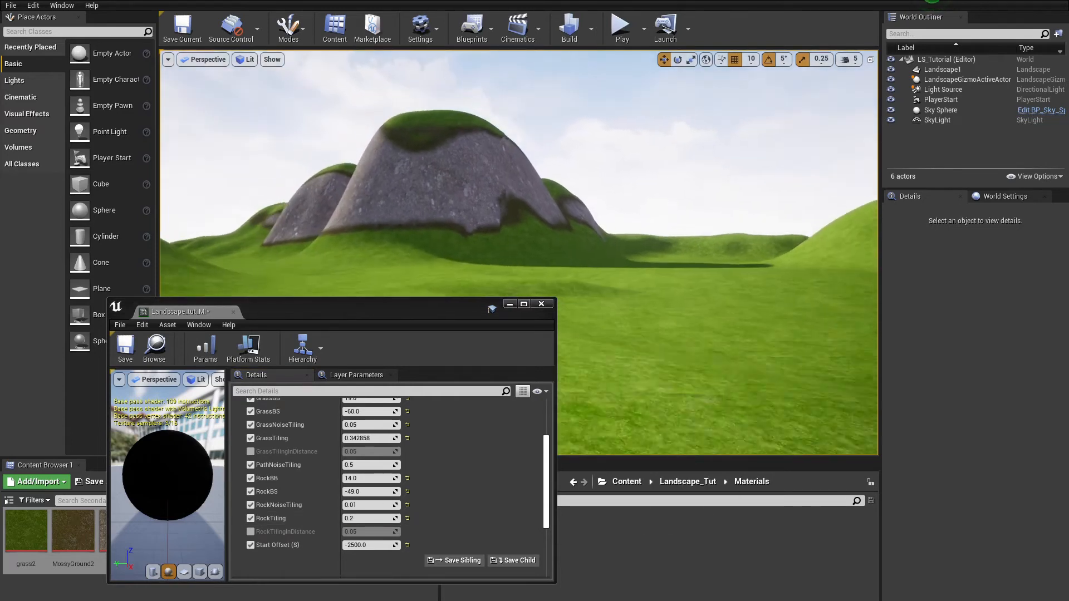
key("w")
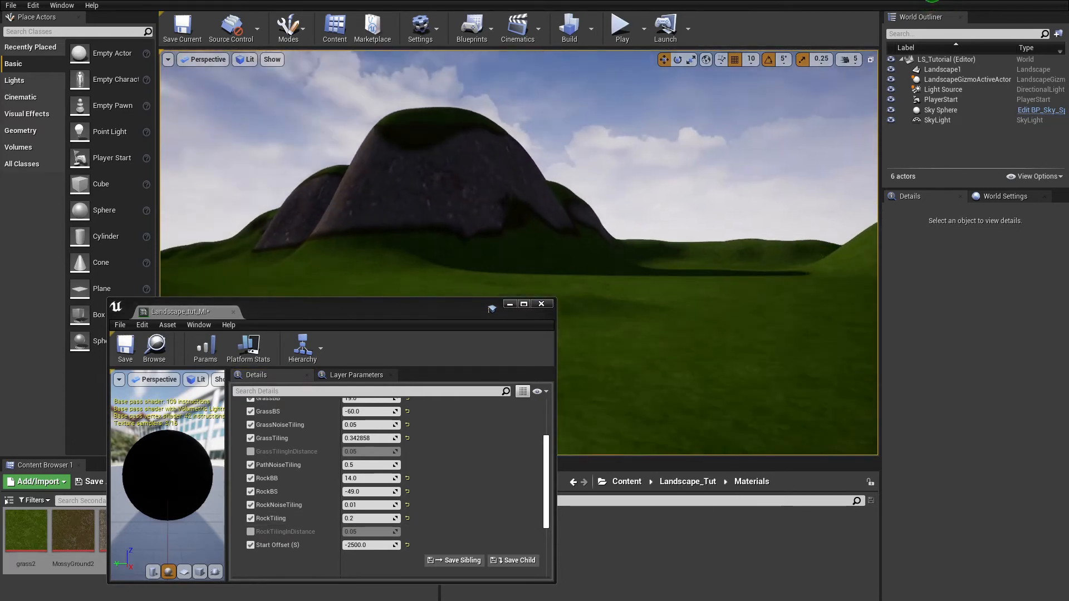
key("w")
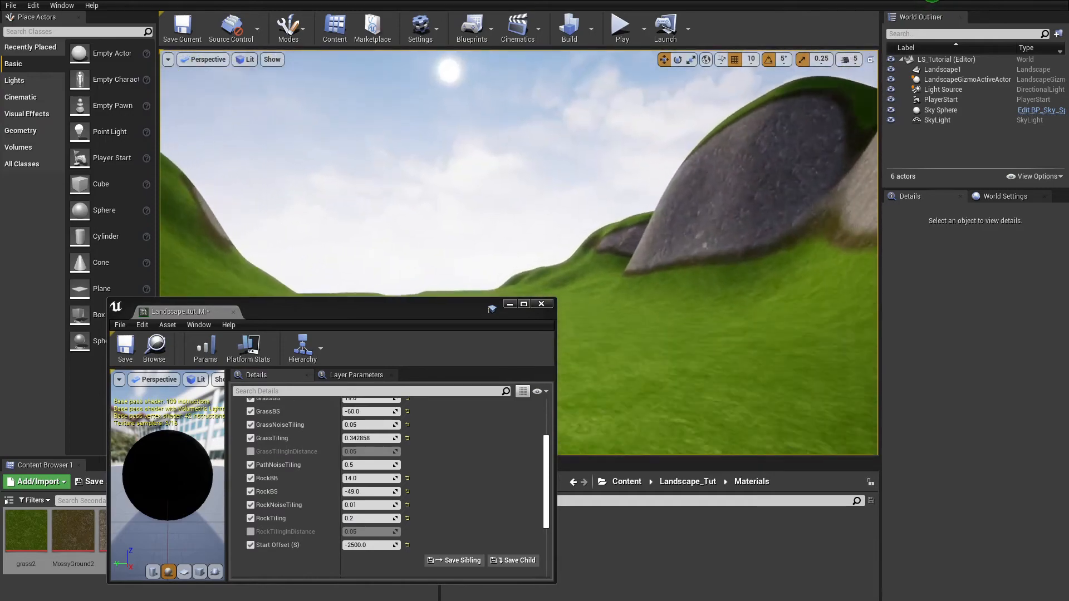
key("s")
key("w")
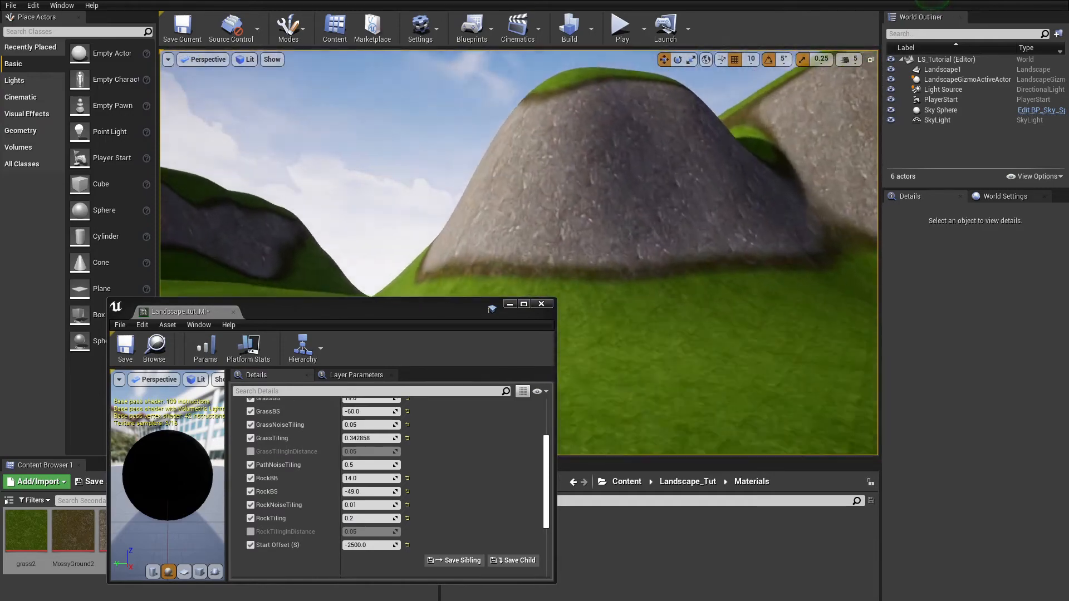
key("w")
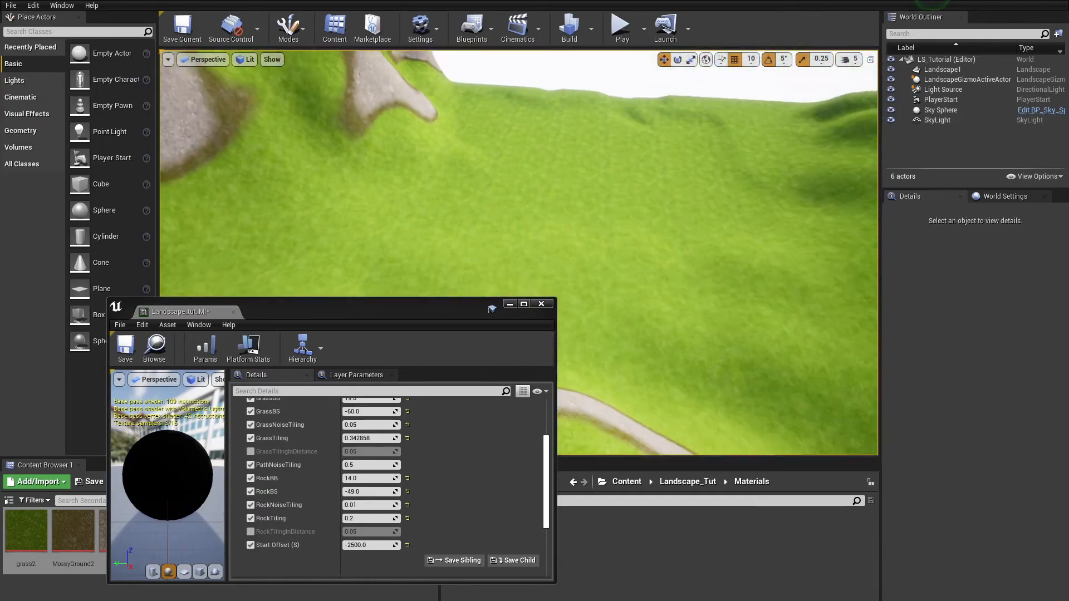
key("s")
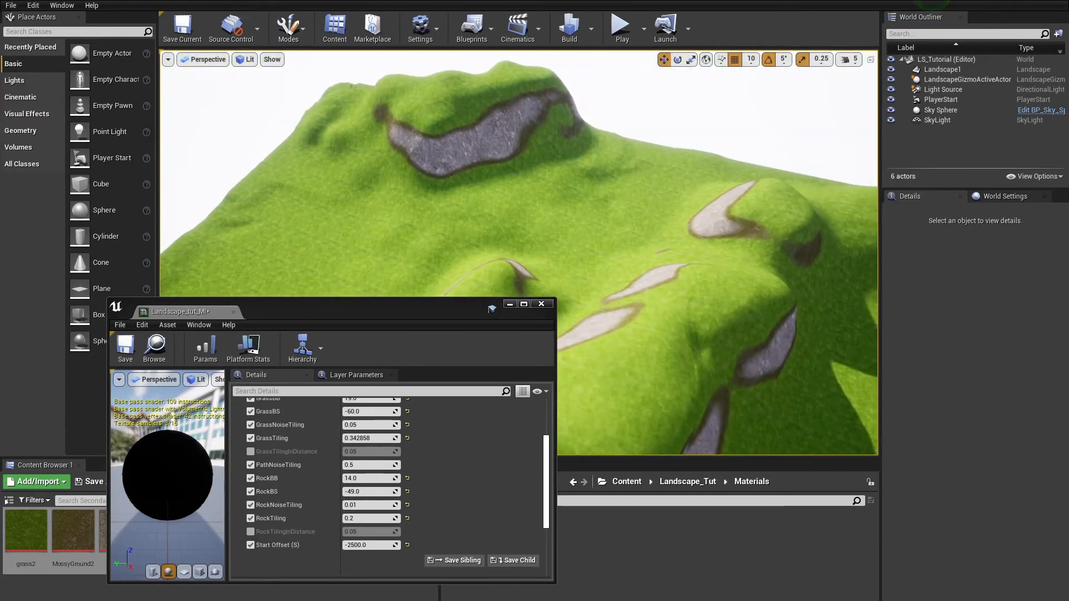
key("w")
key("w")
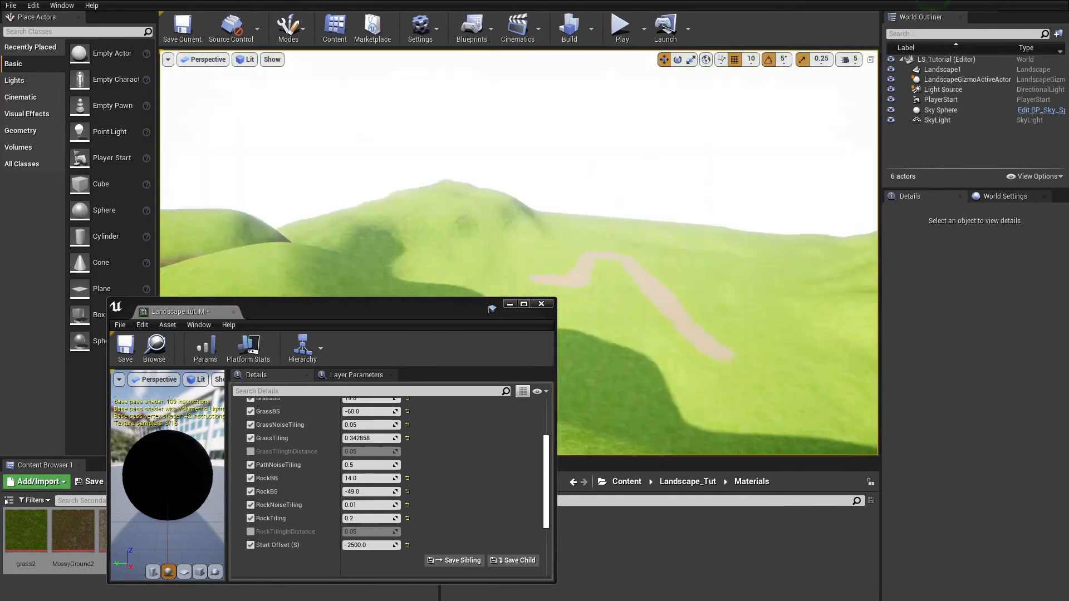
right_click_drag(519, 253, 619, 279)
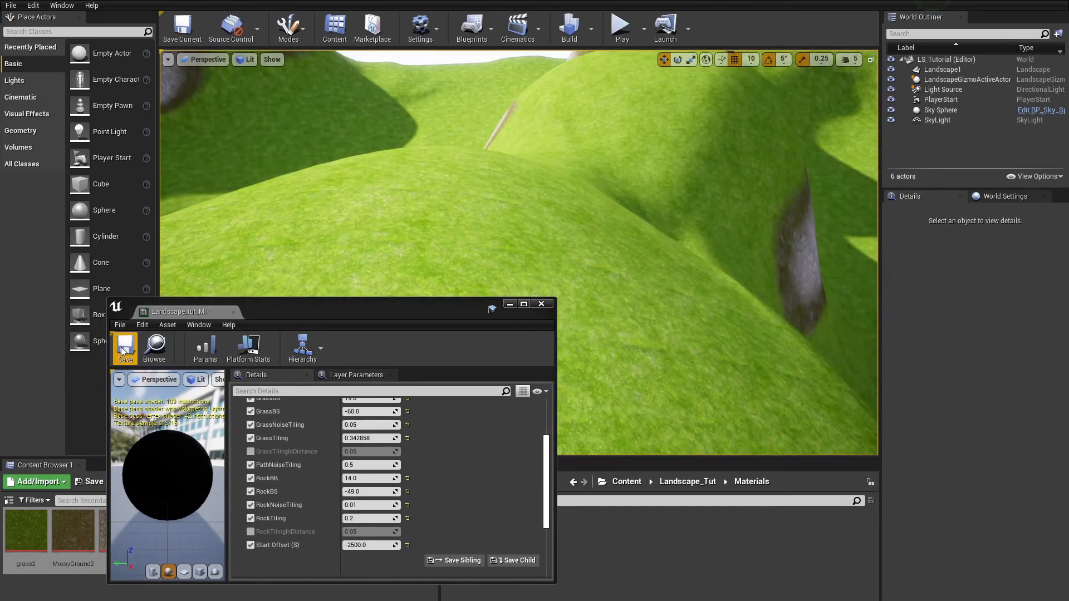
left_click(126, 349)
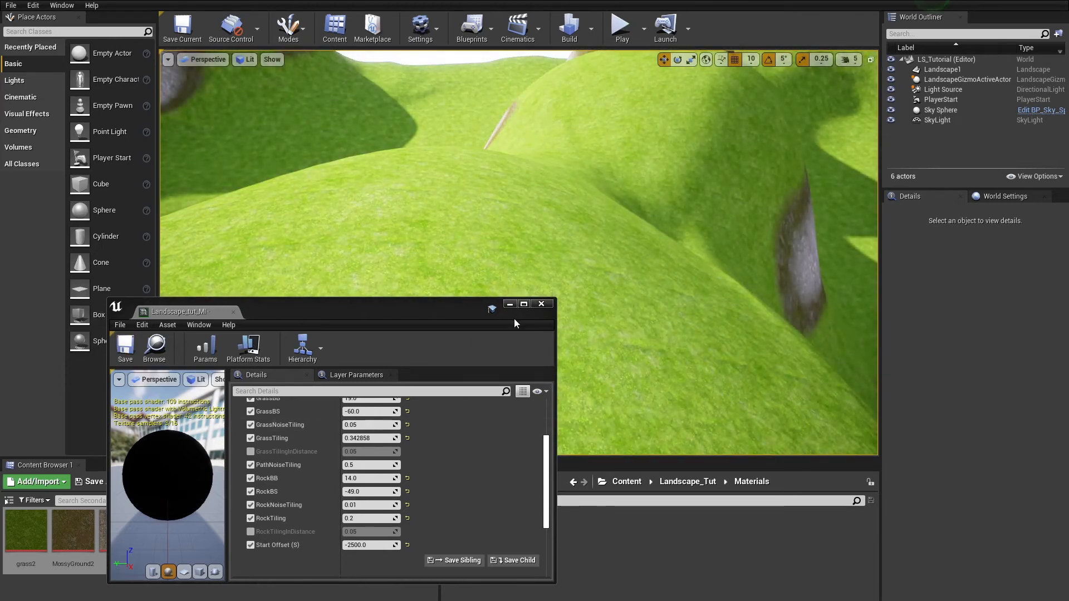
Override GrassTilingInDistance in the material instance and set it to 0.001
scroll(295, 435, "up", 3)
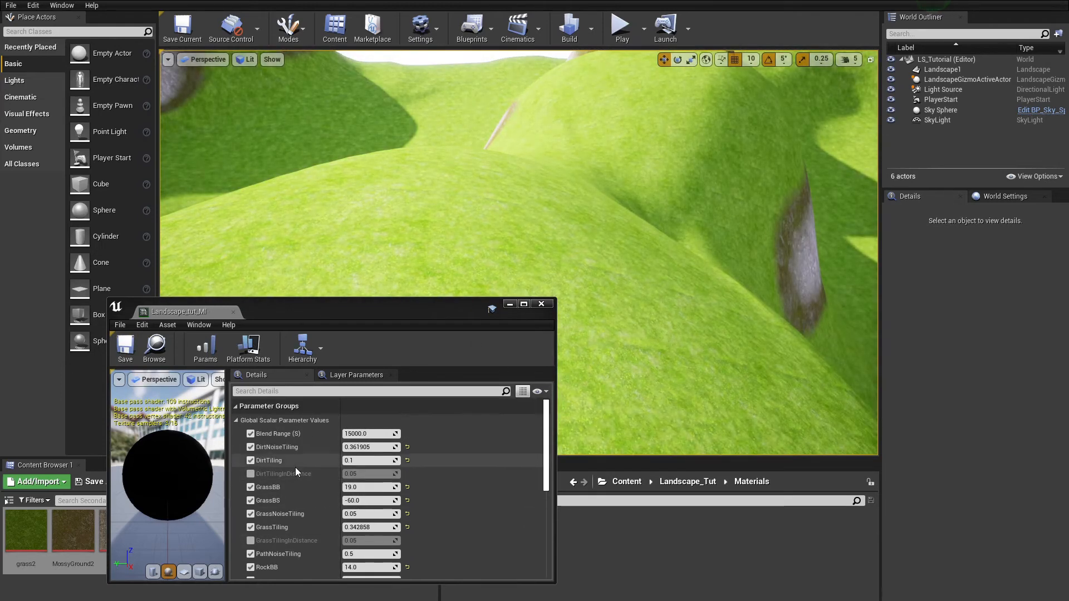
left_click(250, 540)
right_click_drag(599, 305, 600, 305)
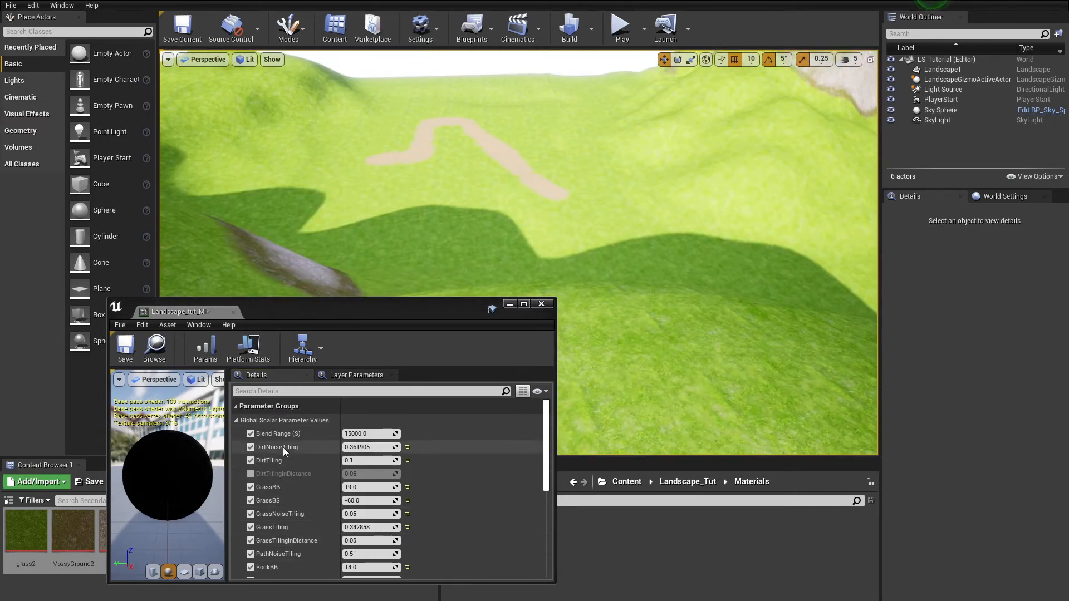
left_click(365, 540)
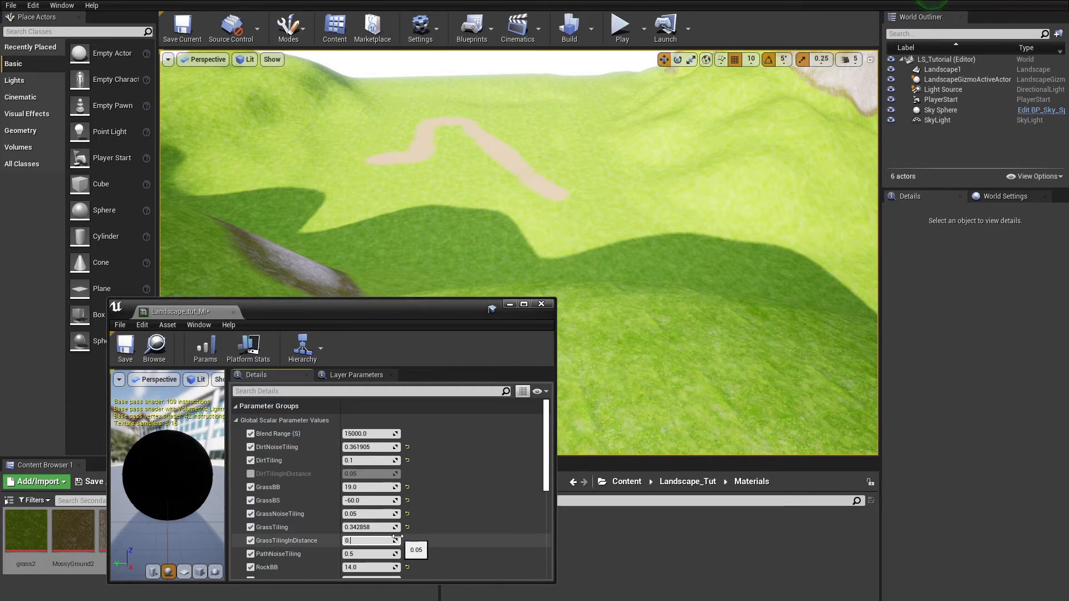
type("0.001")
key("Return")
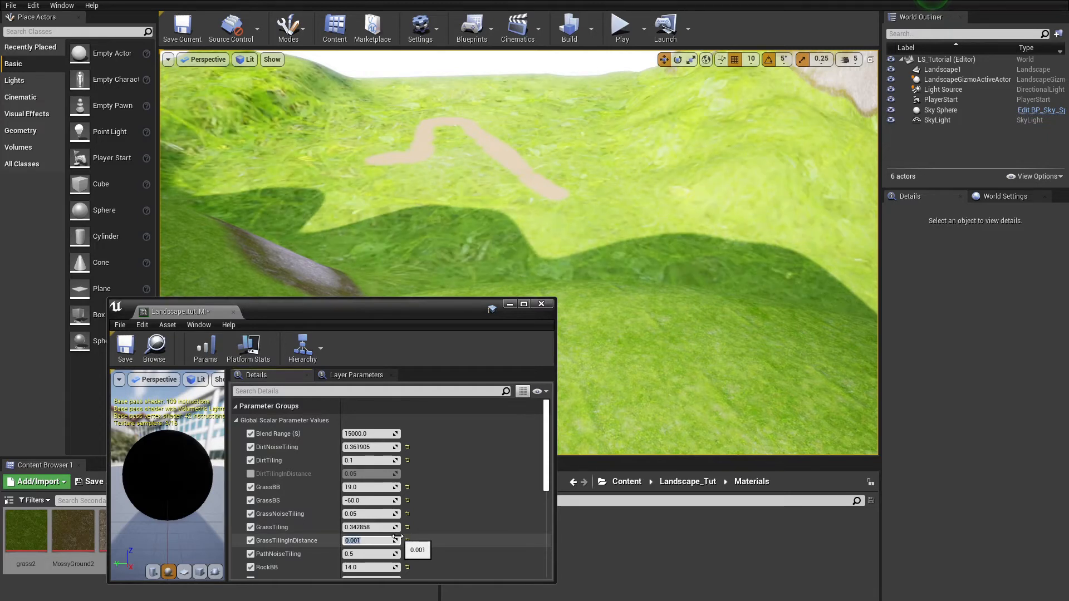
Set GrassTilingInDistance to 0.01, check the distant grass in the viewport, and save the material instance
right_click_drag(612, 250, 791, 209)
mouse_move(665, 230)
right_mouse_down()
mouse_move(590, 245)
mouse_move(513, 217)
mouse_move(506, 273)
mouse_move(487, 226)
right_mouse_up()
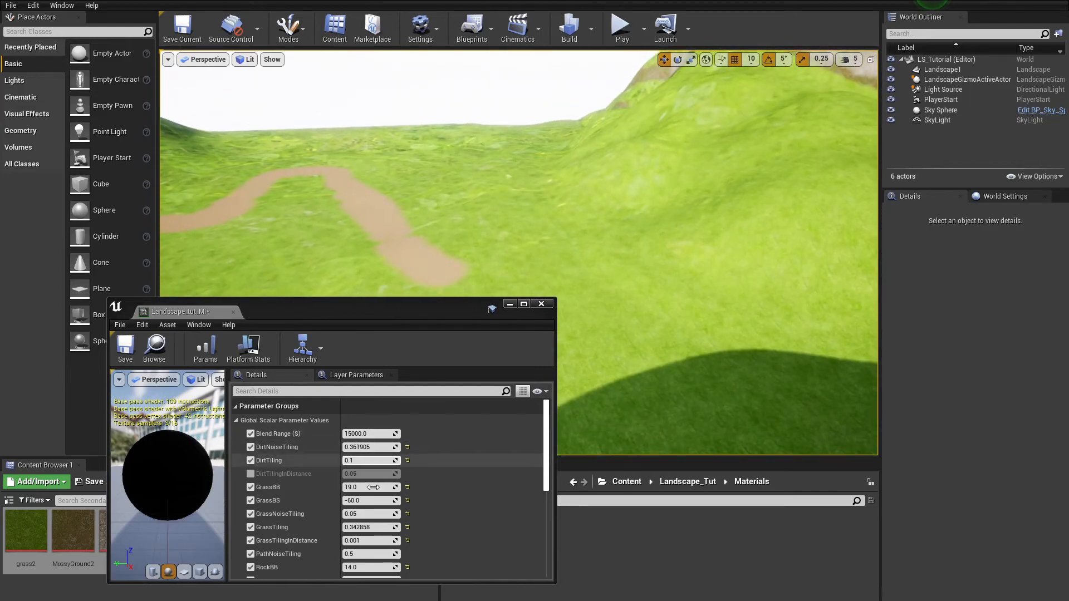
left_click(362, 541)
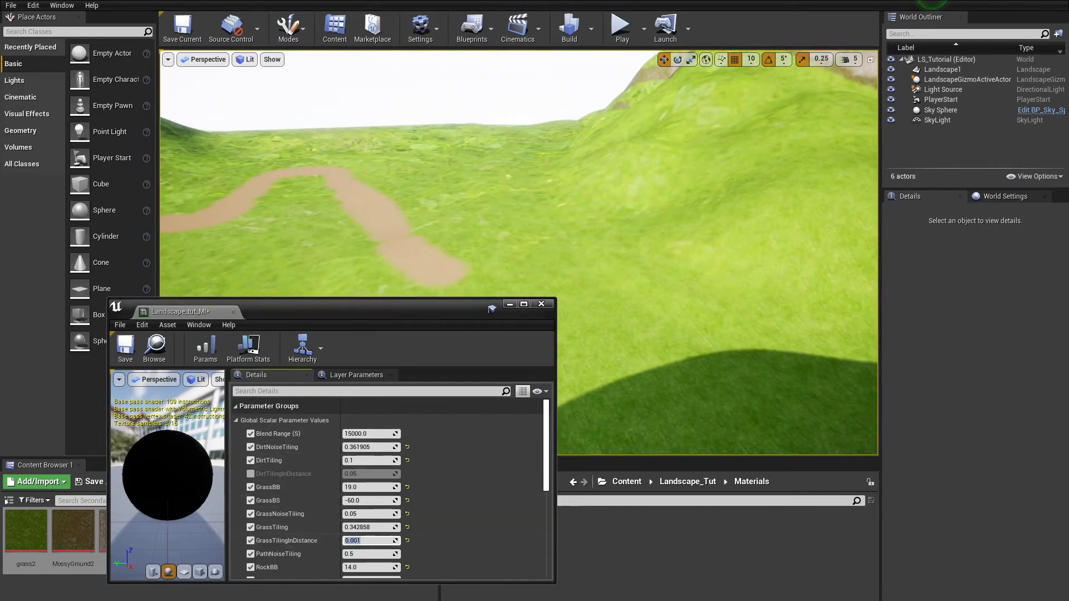
type("0.01")
key("Return")
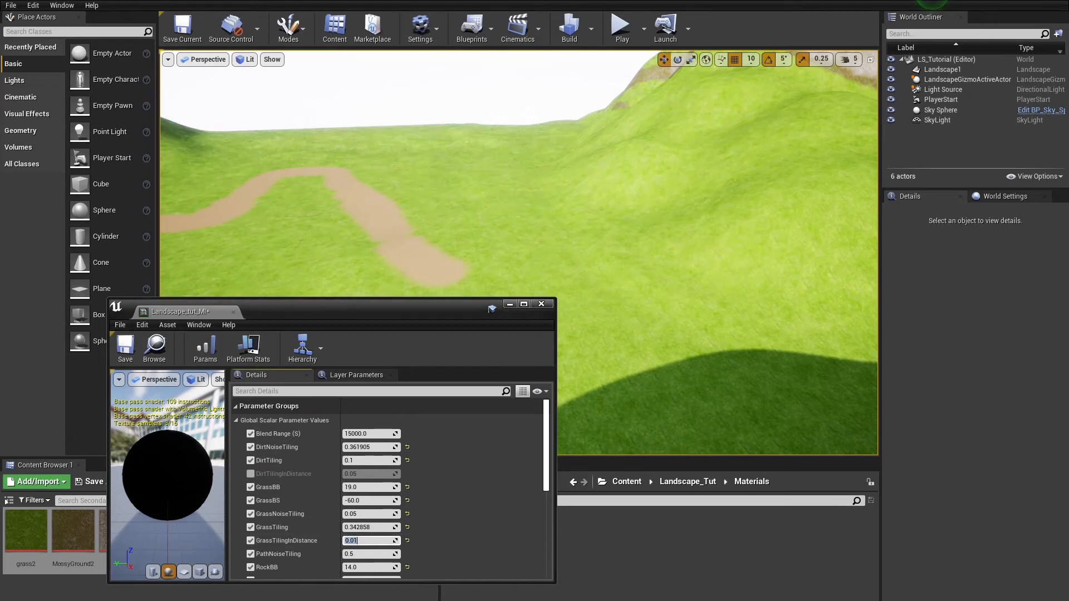
right_click_drag(342, 155, 334, 124)
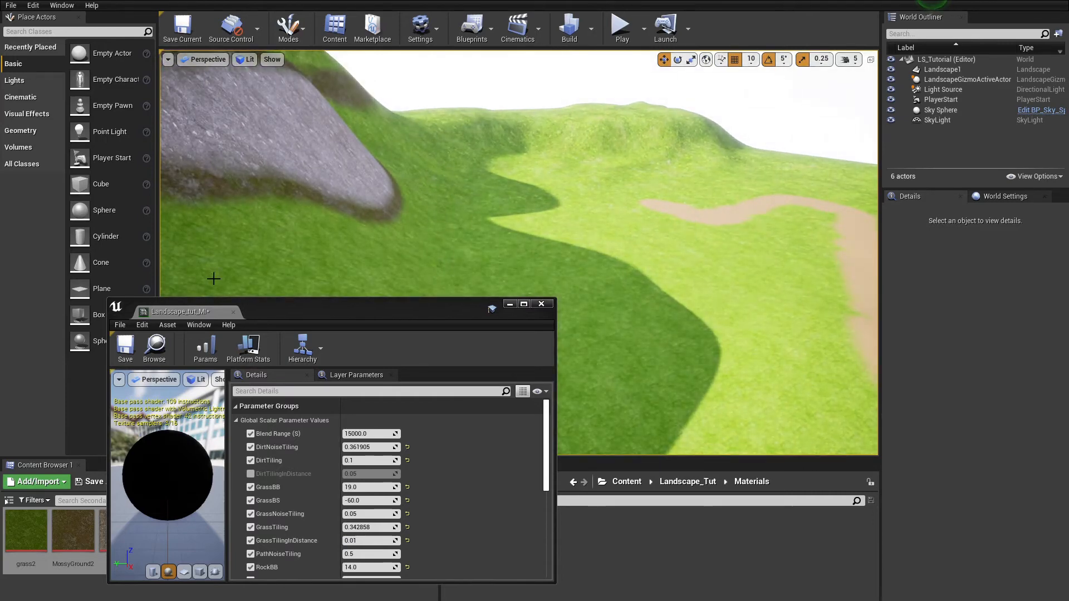
left_click(126, 345)
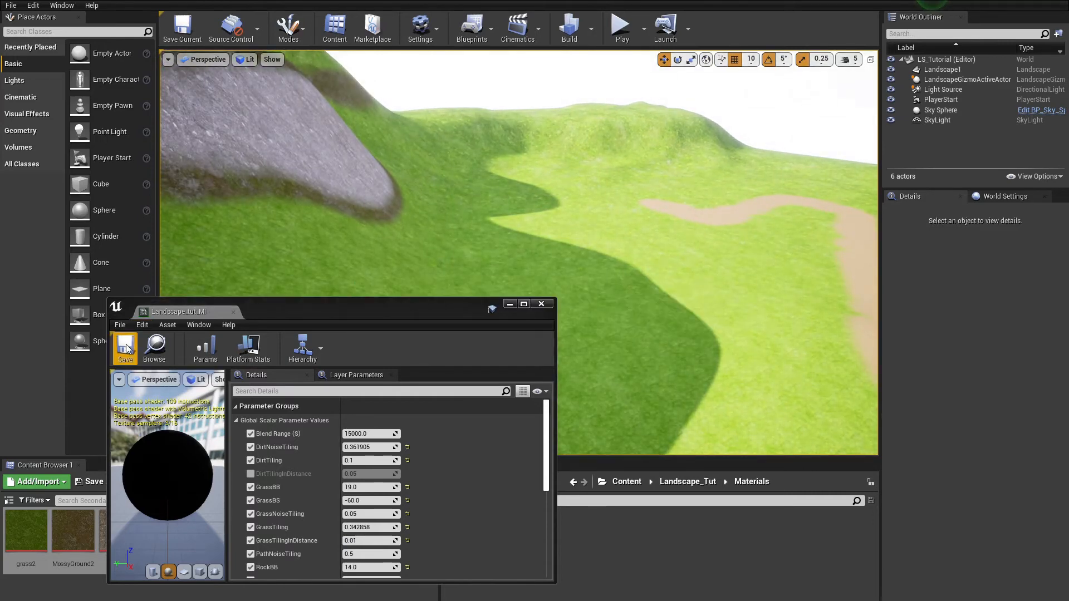
Minimize the material instance editor, search the whole Content folder for gold, and open the M_Metal_Gold material
left_click(510, 304)
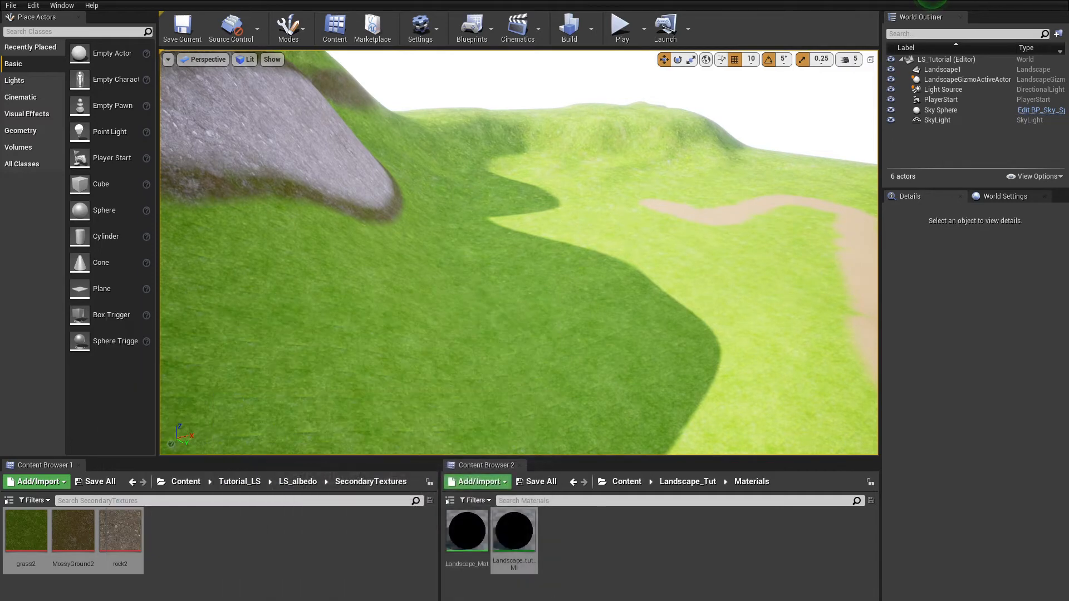
left_click(198, 481)
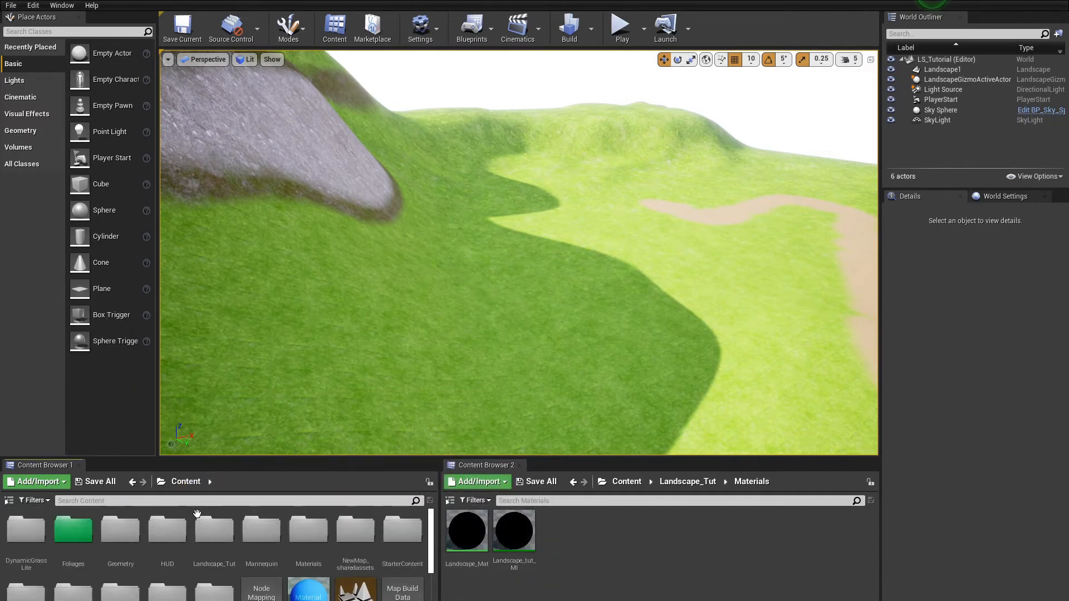
left_click(193, 499)
type("g")
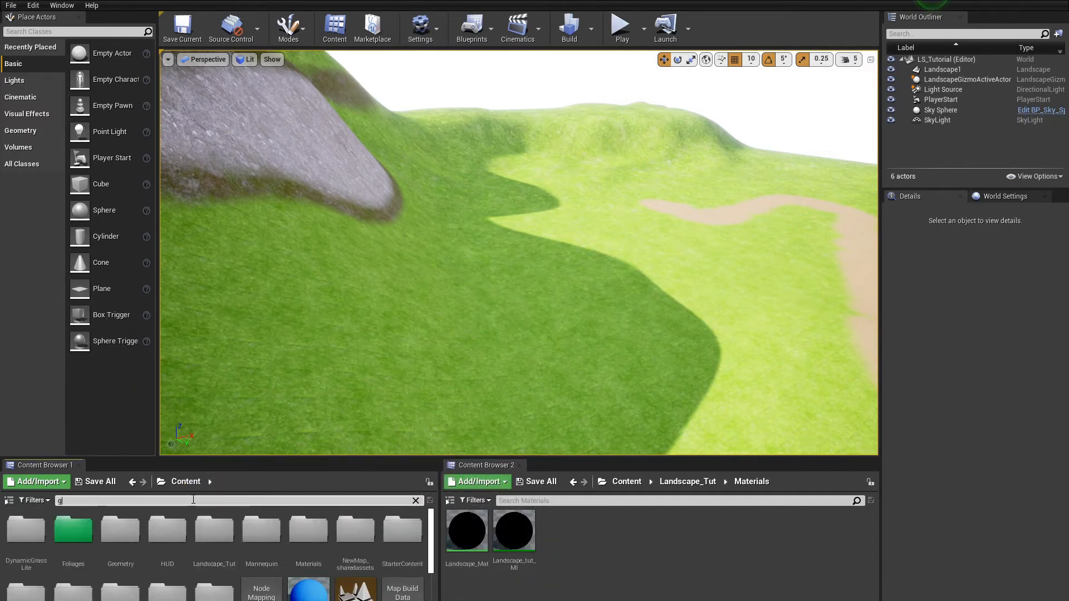
type("old")
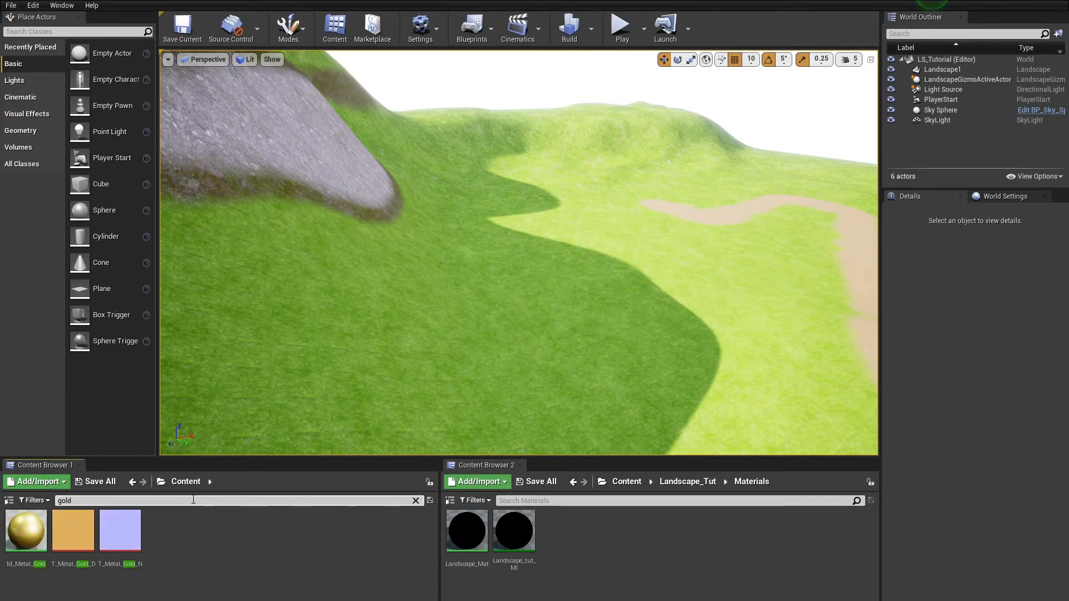
double_click(21, 523)
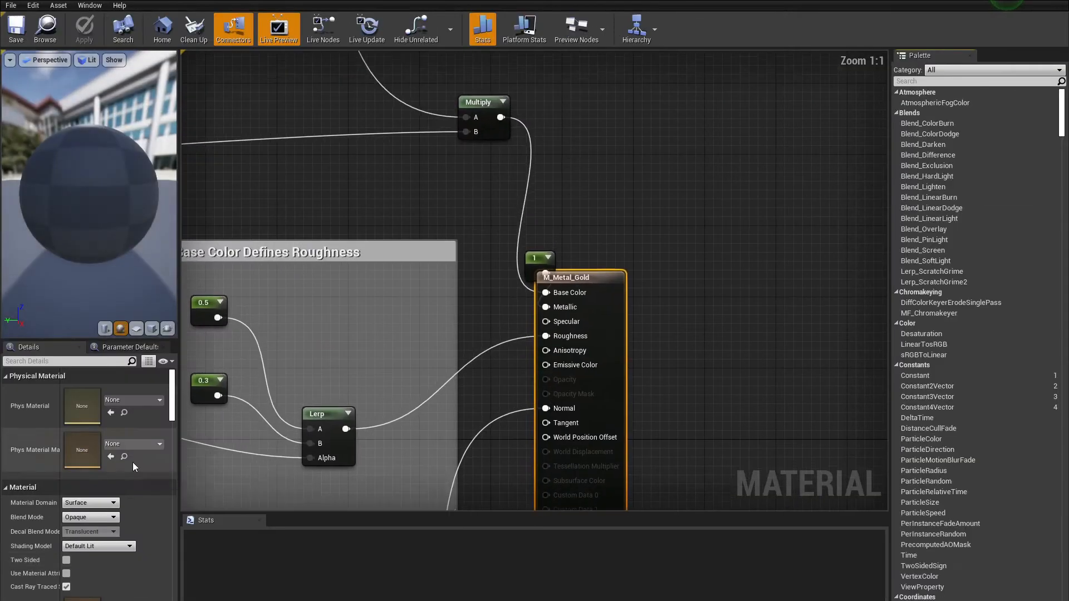
Select the Macro Texture Variation and Reduce Macro Contrast groups with their linked Multiply nodes in the M_Metal_Gold graph
right_click_drag(262, 324, 528, 554)
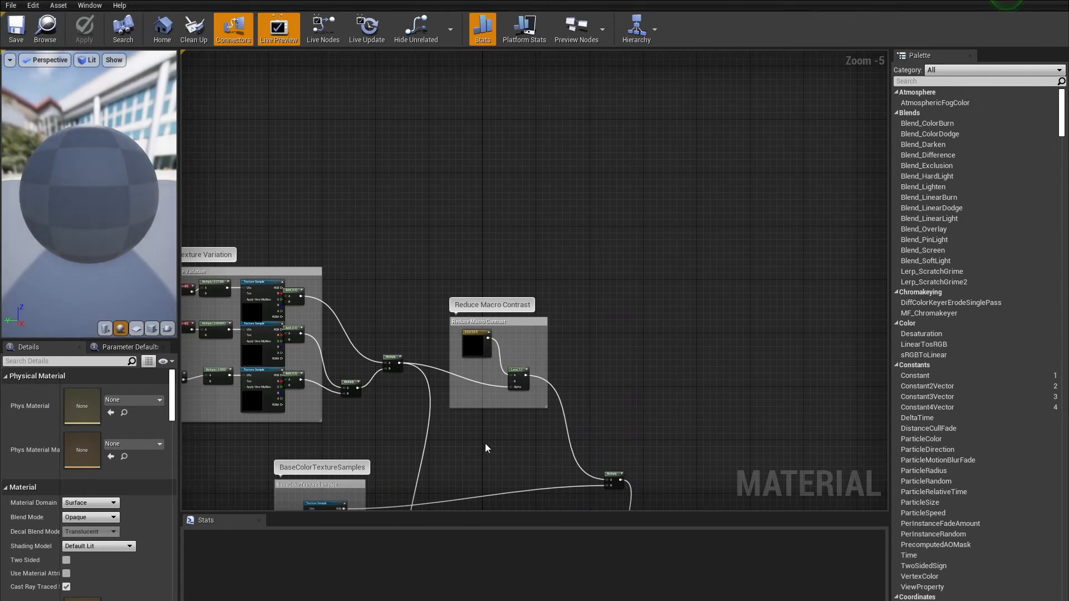
right_click_drag(531, 469, 646, 294)
scroll(741, 389, "up", 3)
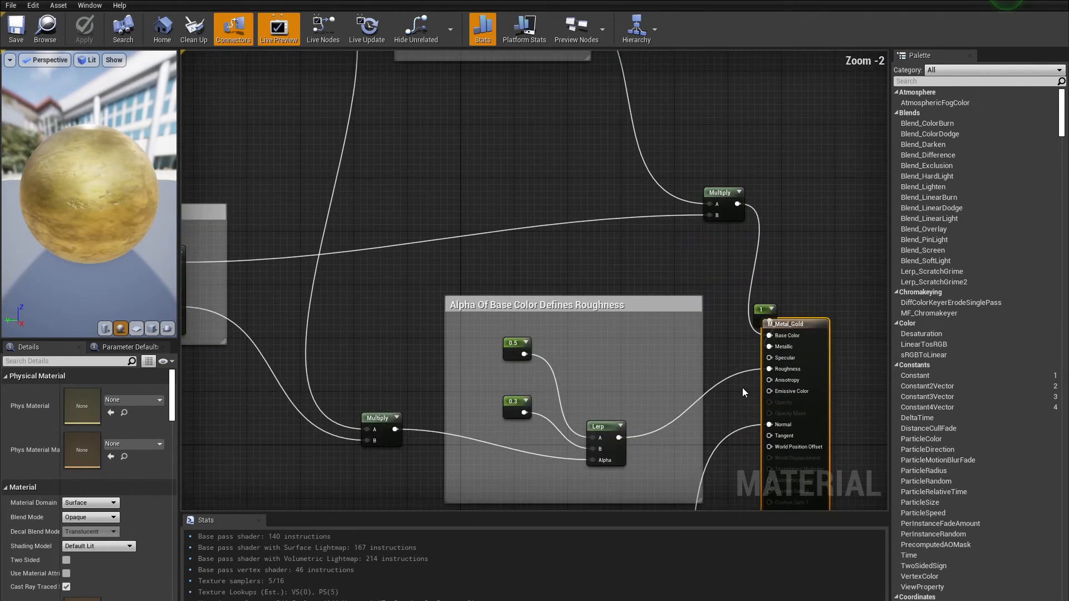
scroll(743, 388, "down", 2)
right_click_drag(609, 326, 766, 510)
scroll(660, 367, "down", 1)
right_click_drag(683, 375, 637, 322)
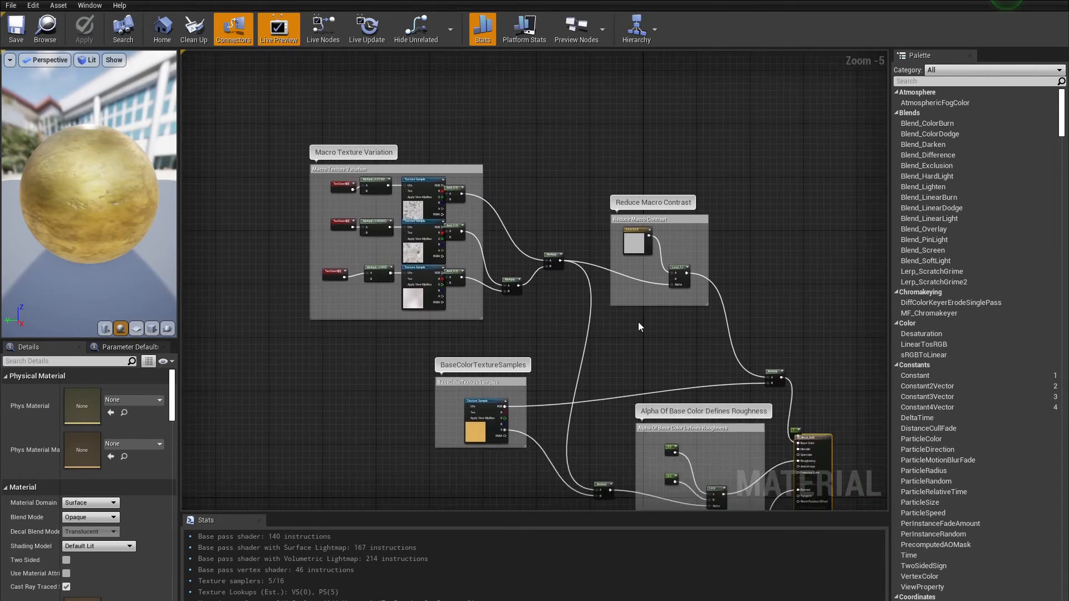
left_click(768, 372)
left_click_drag(264, 128, 687, 313)
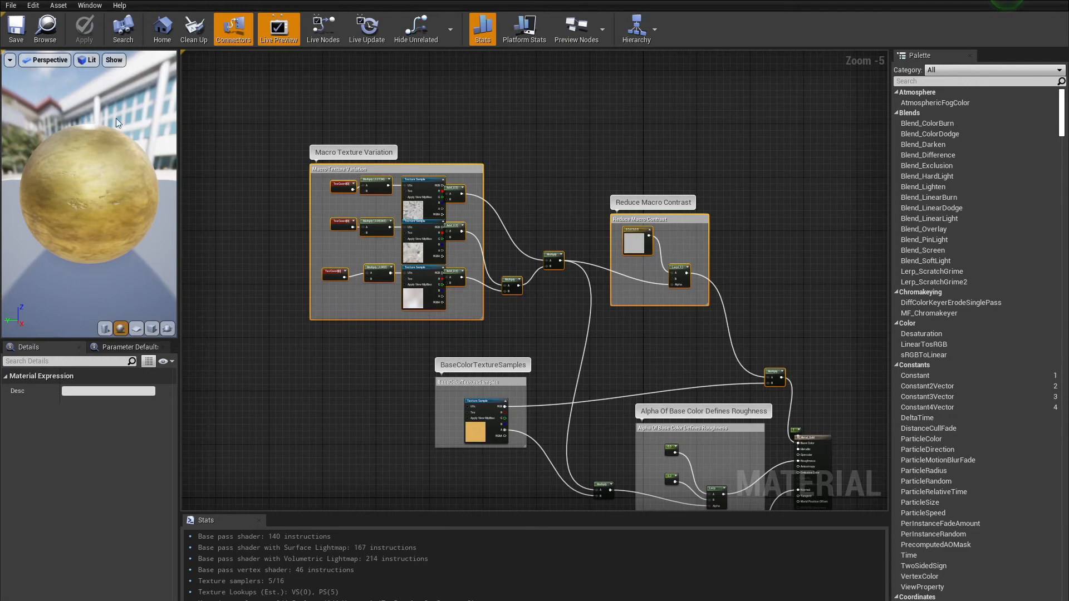
scroll(362, 222, "up", 6)
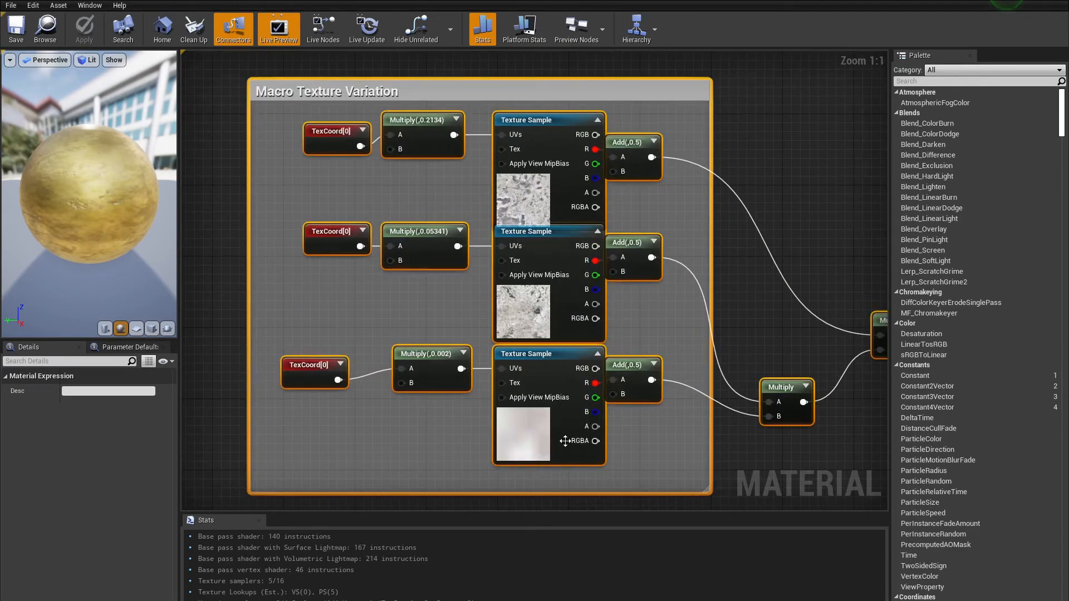
right_click_drag(644, 342, 112, 206)
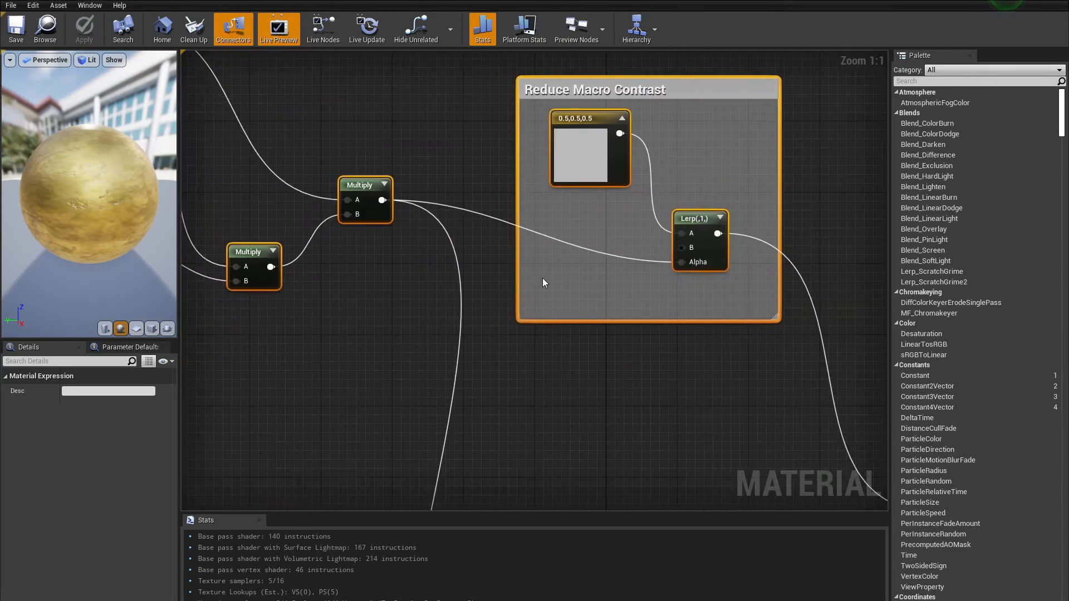
Move the landscape material's result node and its 0 and 1 constants farther away from the Layer Blend node
scroll(544, 281, "down", 1)
right_click_drag(548, 274, 310, 118)
scroll(310, 118, "down", 3)
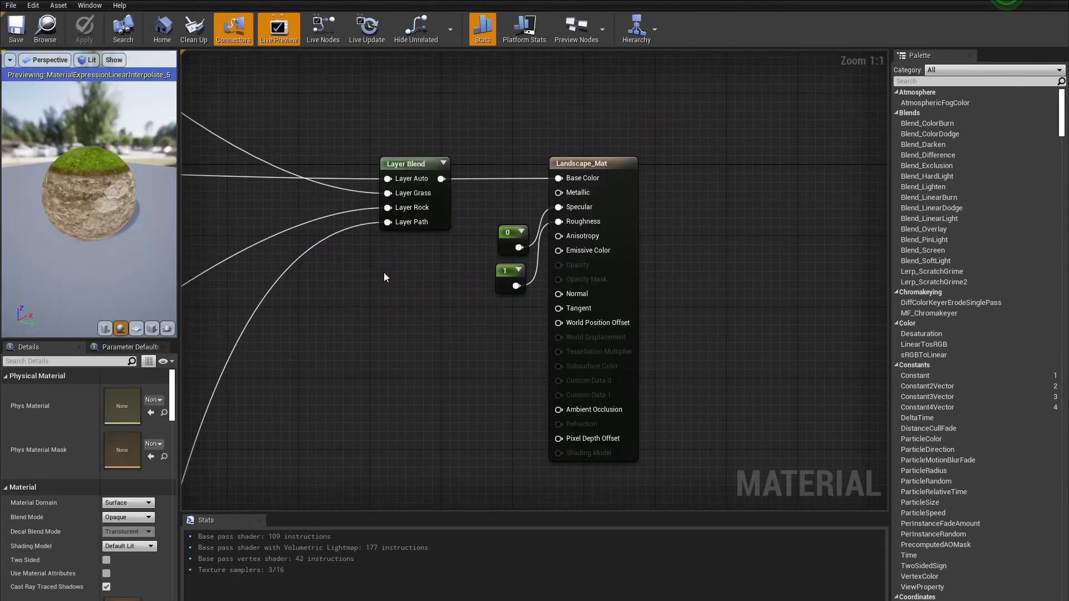
scroll(390, 279, "down", 2)
right_click_drag(409, 322, 485, 443)
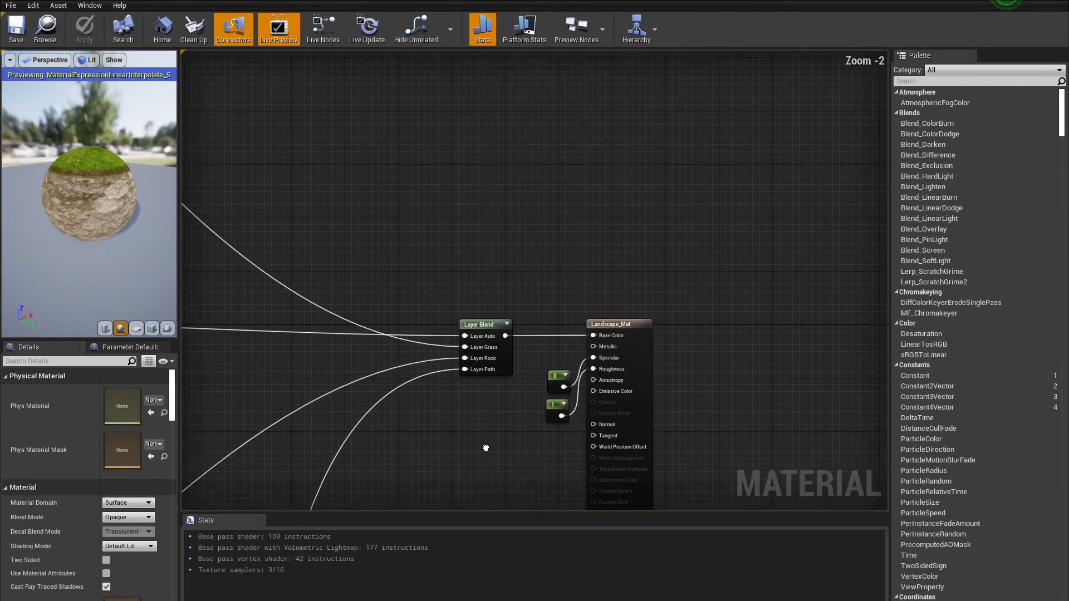
scroll(503, 306, "down", 2)
left_click_drag(557, 326, 747, 329)
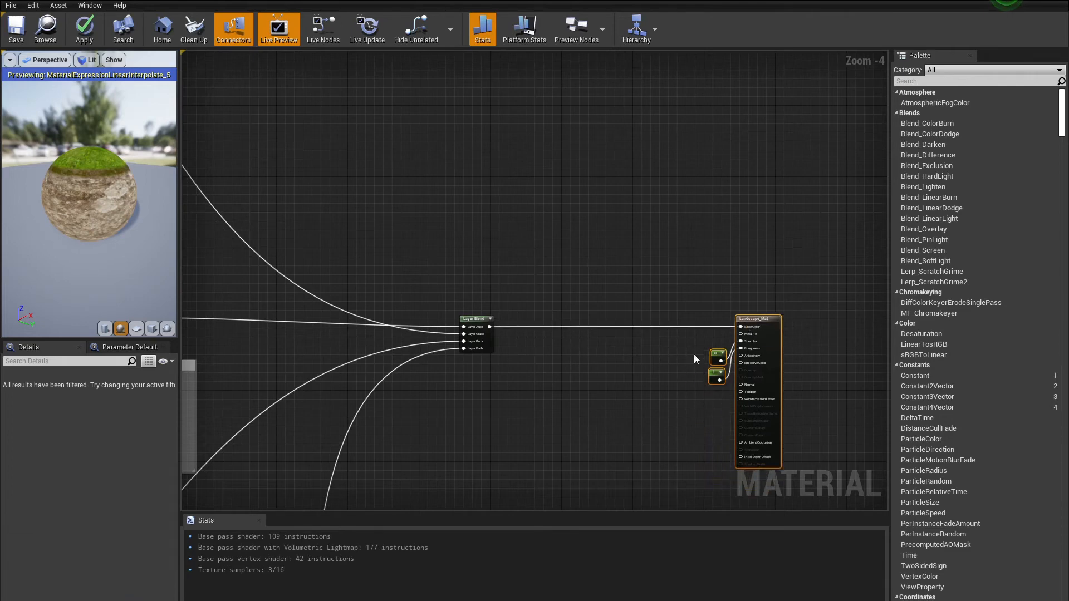
Paste the copied macro variation nodes into the empty area above Layer Blend in the landscape material and reposition the whole group
left_click(384, 290)
scroll(383, 327, "down", 7)
right_click_drag(450, 362, 663, 241)
scroll(604, 136, "up", 4)
scroll(528, 129, "up", 4)
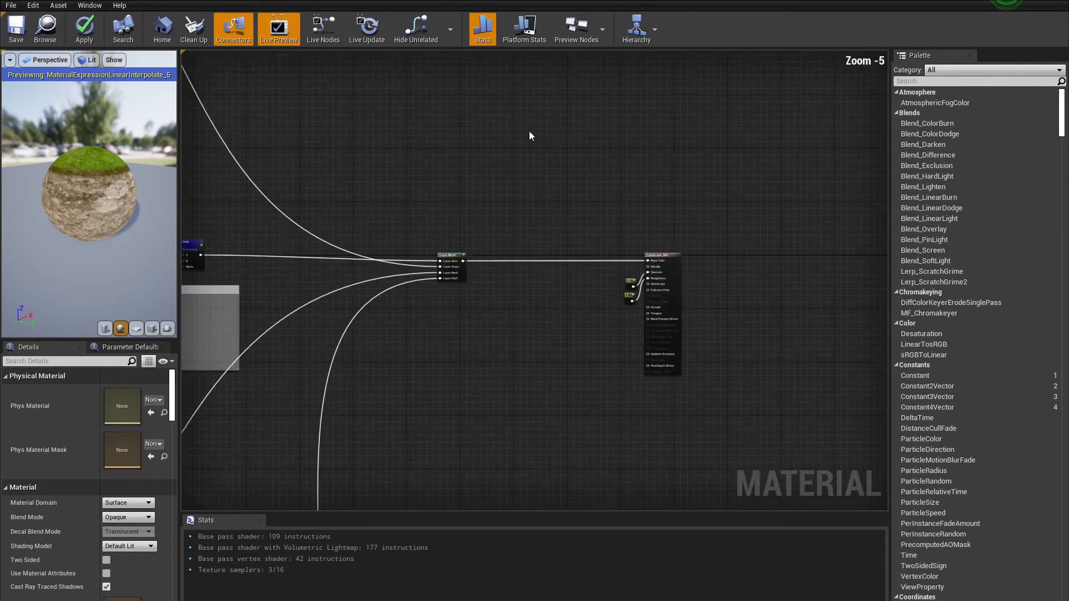
scroll(506, 155, "down", 2)
scroll(506, 155, "down", 6)
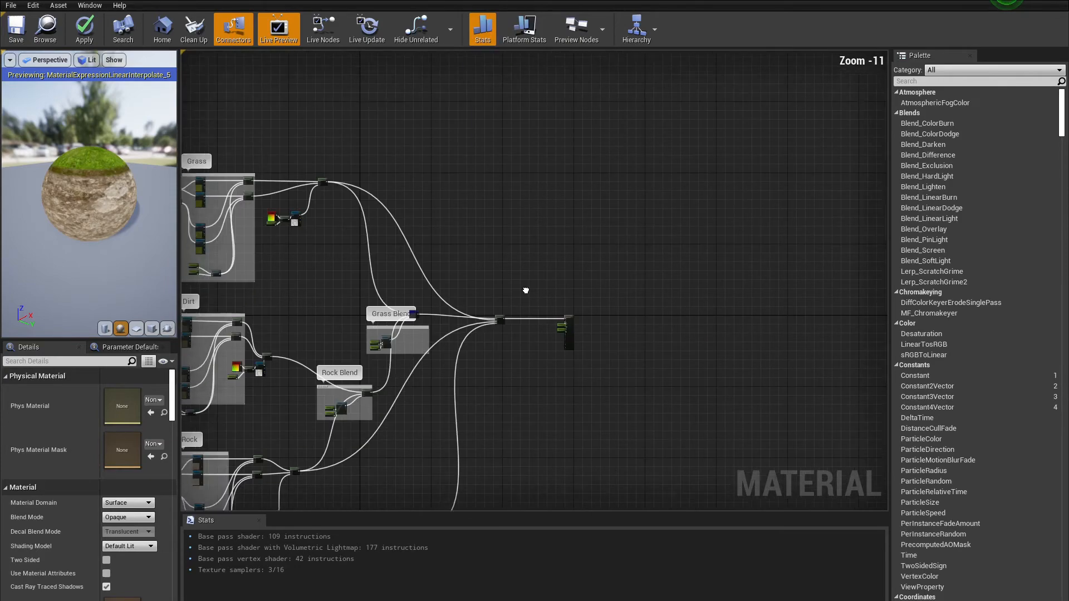
right_click_drag(421, 131, 407, 99)
left_click(405, 96)
scroll(479, 156, "up", 8)
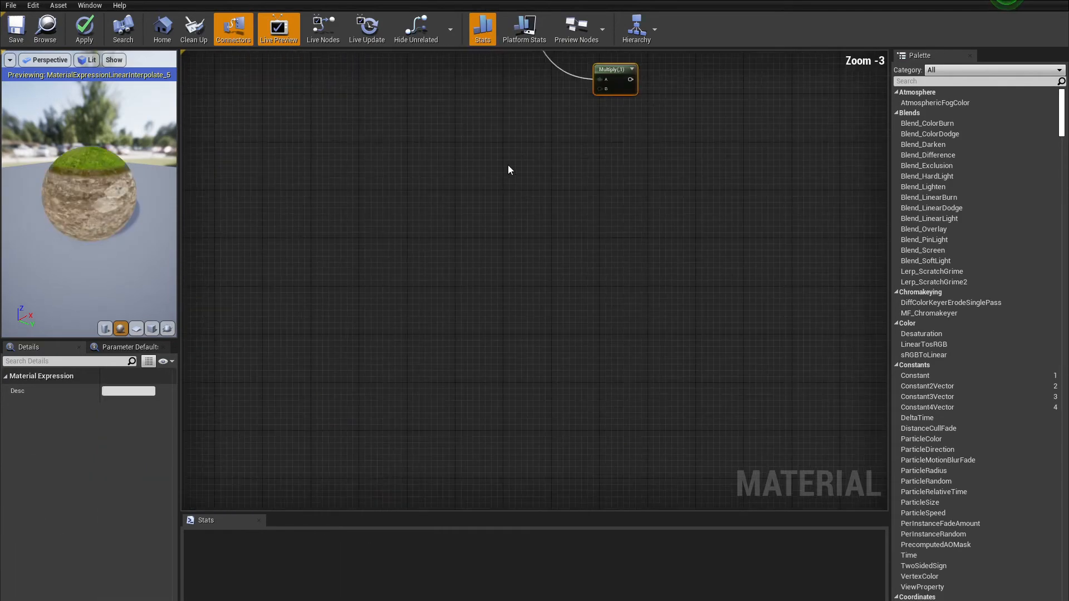
left_click_drag(612, 78, 754, 306)
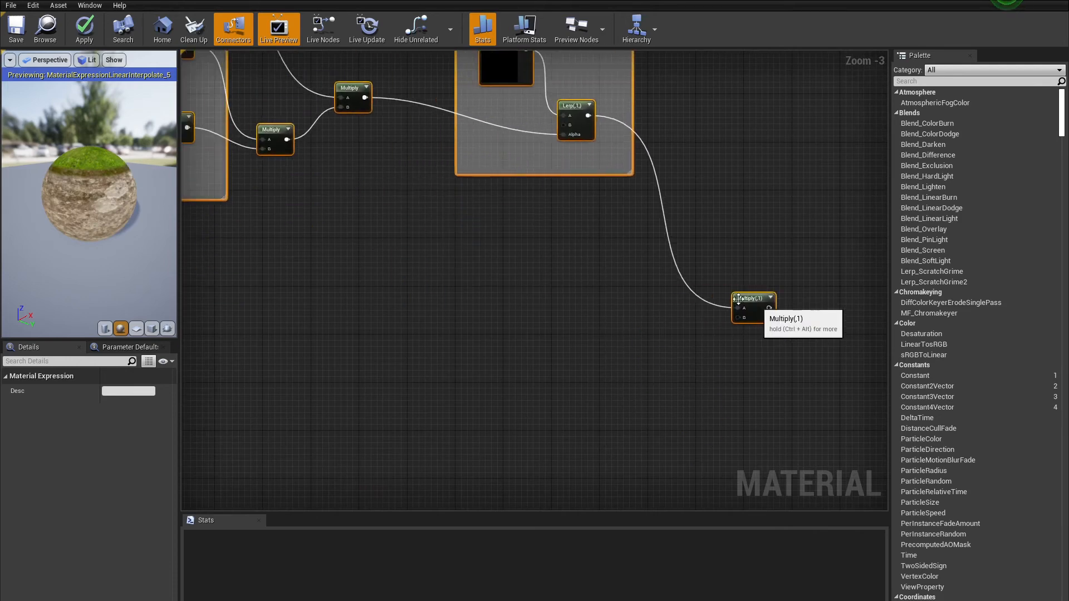
Shift the material result node and its two constants again to widen the gap after Layer Blend
left_click(496, 340)
scroll(496, 341, "down", 4)
right_click_drag(497, 342, 498, 180)
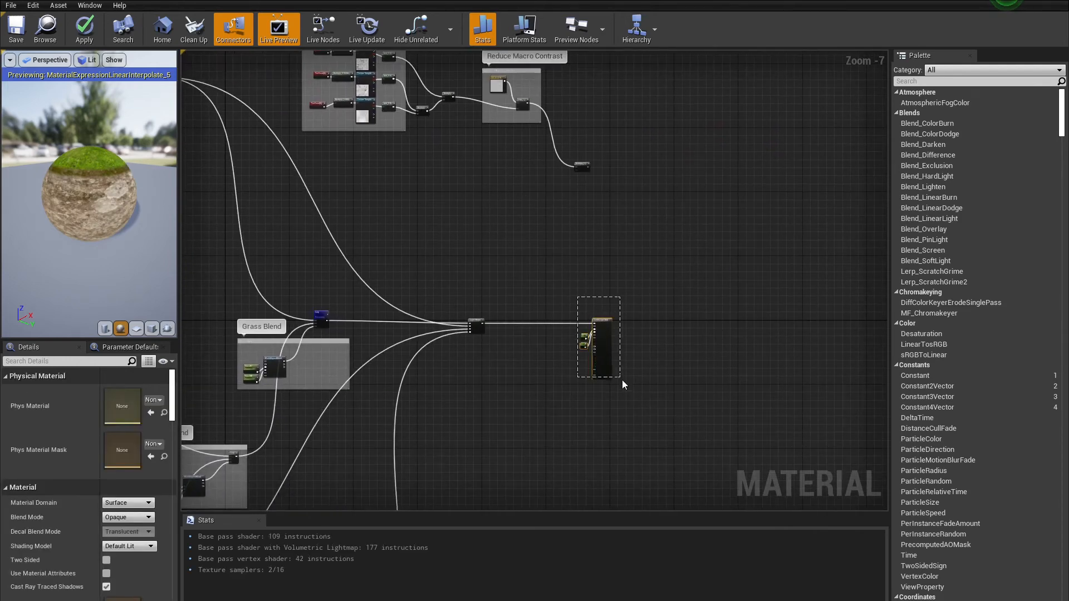
left_click_drag(621, 383, 624, 389)
left_click_drag(701, 355, 693, 350)
left_click_drag(662, 425, 661, 420)
left_click_drag(597, 323, 751, 332)
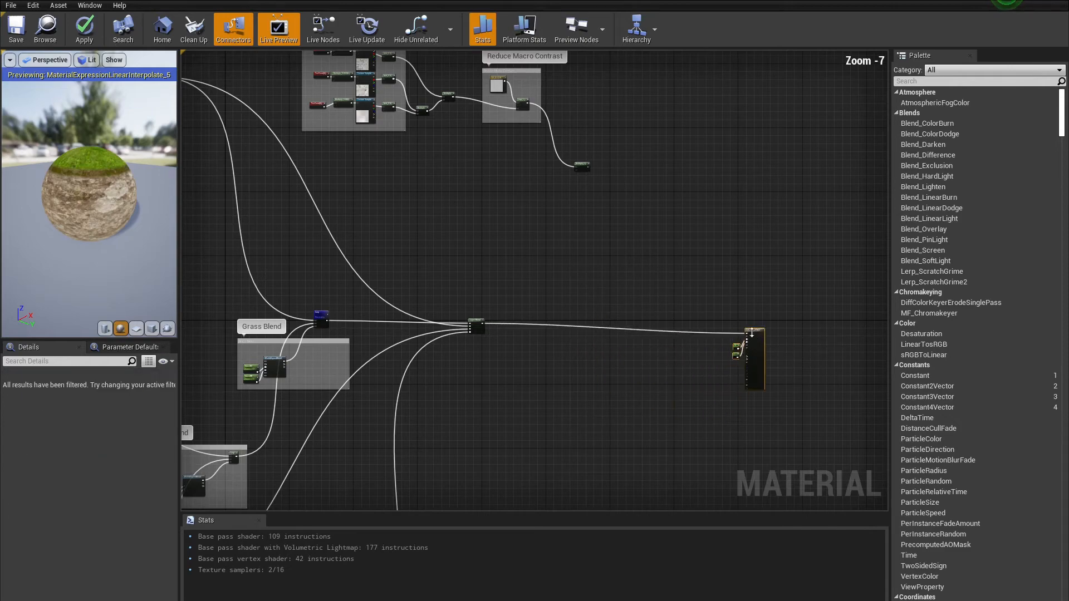
left_click(760, 342)
Route the Layer Blend output through the pasted Multiply node into Base Color and place the Multiply beside Layer Blend
scroll(542, 168, "up", 3)
right_click_drag(542, 168, 644, 252)
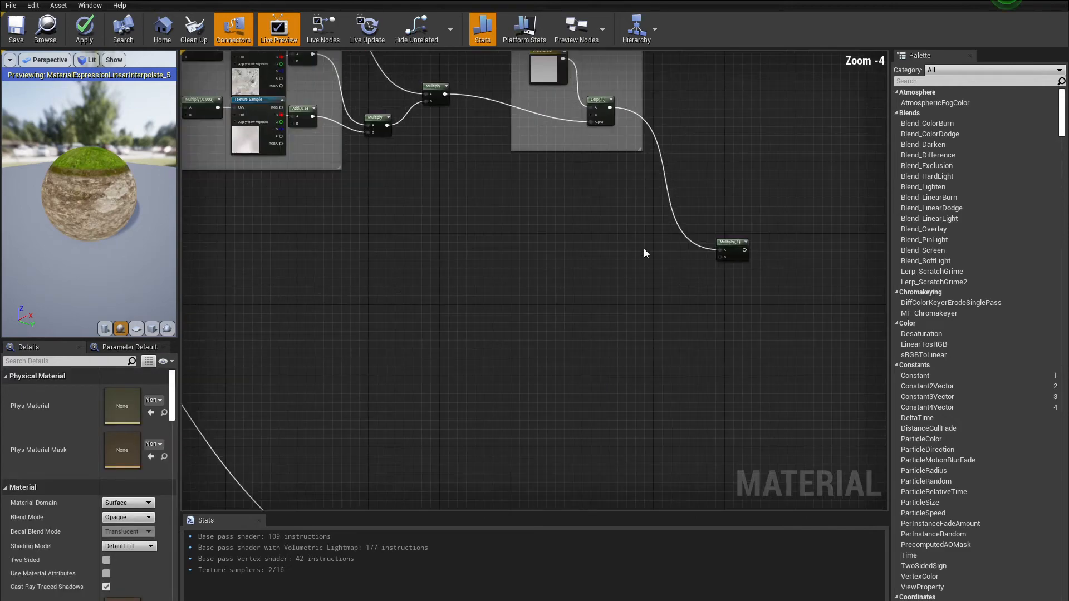
scroll(685, 276, "down", 2)
right_click_drag(677, 446, 599, 320)
scroll(599, 319, "up", 4)
left_click_drag(362, 293, 275, 141)
scroll(315, 332, "down", 5)
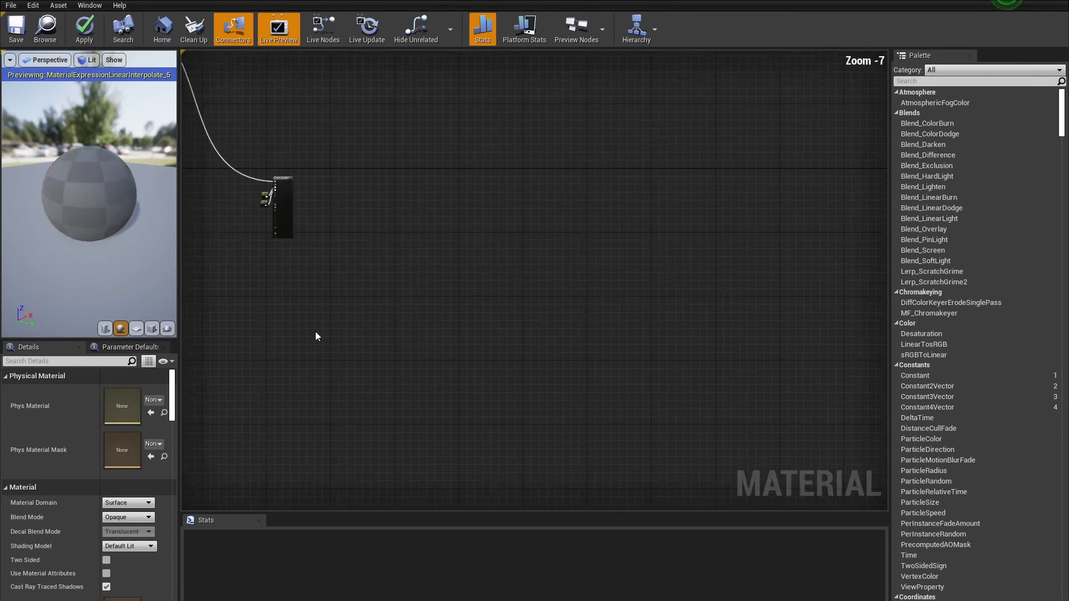
right_click_drag(315, 331, 613, 433)
left_click_drag(417, 124, 361, 282)
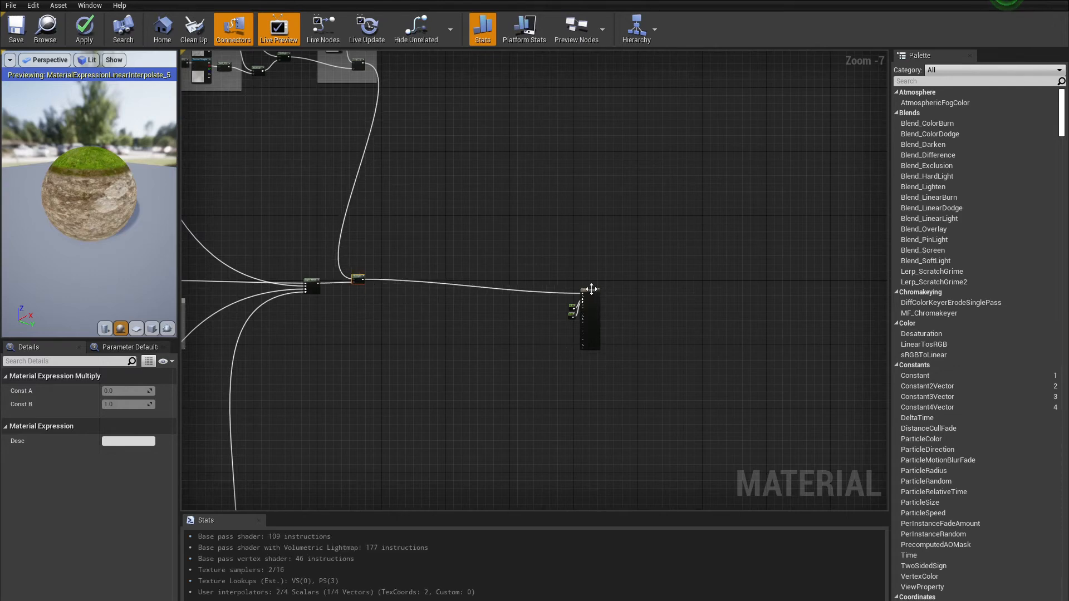
Bring the result node and its constants next to the Multiply node and align them together beside Layer Blend
left_click_drag(585, 295, 397, 281)
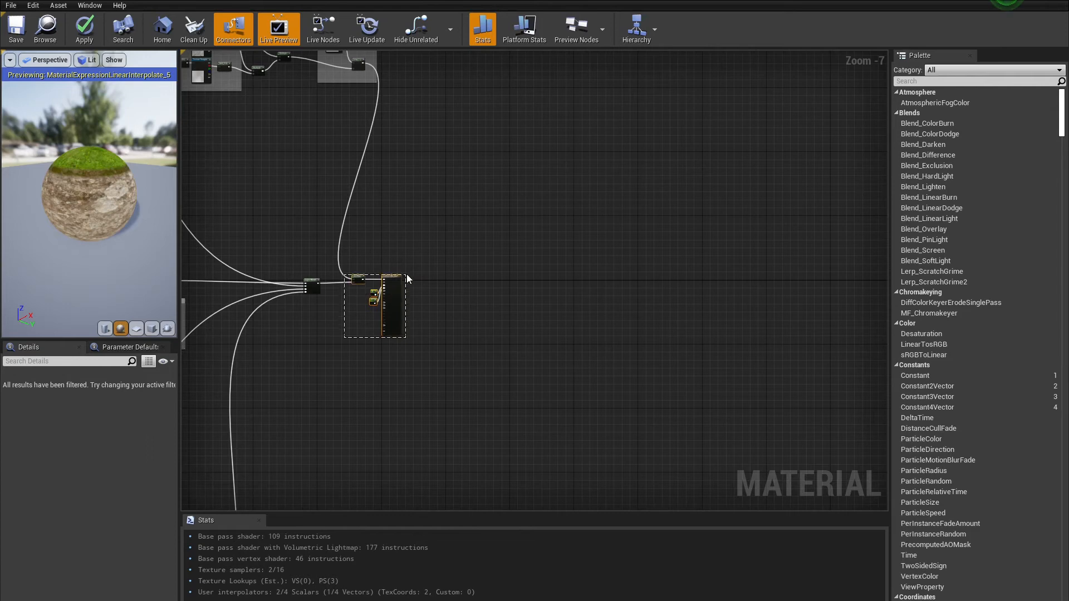
left_click_drag(392, 280, 388, 281)
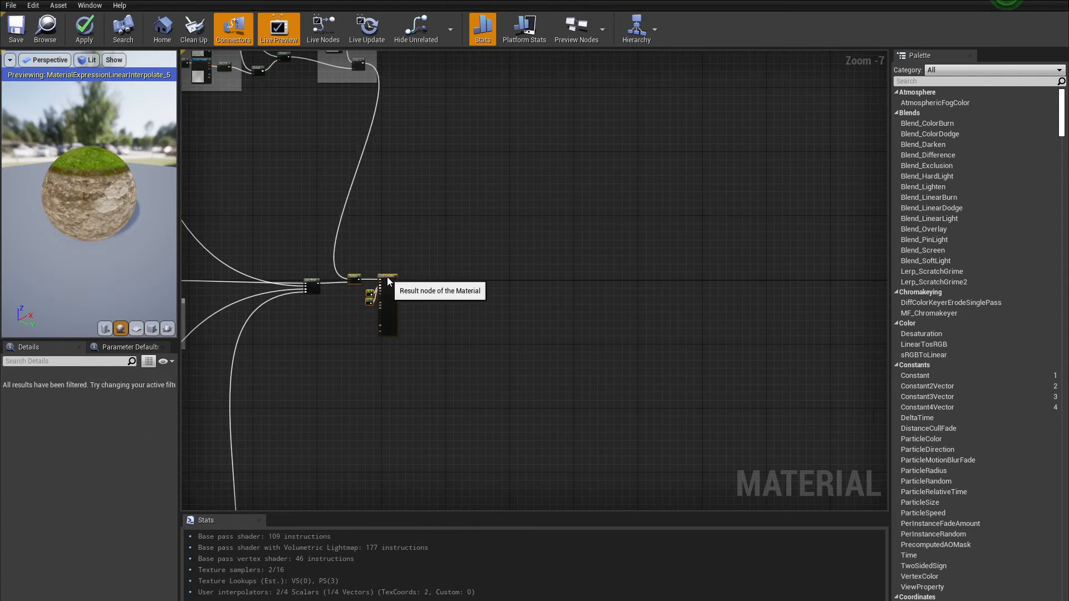
left_click(386, 248)
scroll(386, 248, "down", 5)
right_click_drag(423, 279, 641, 354)
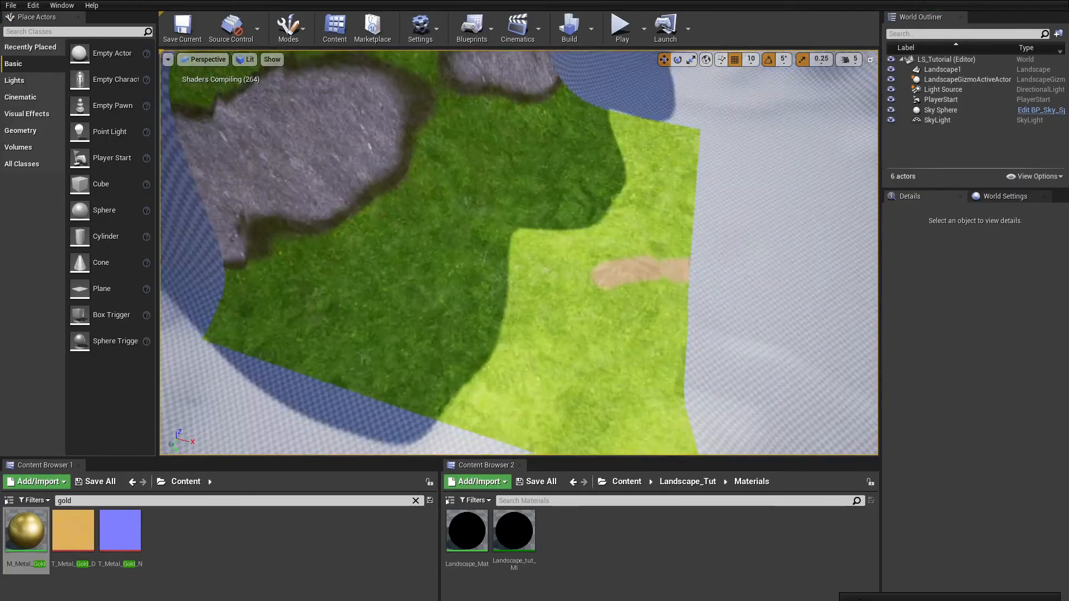
Play the level and run the character over the hills to inspect the grass and rock texturing near and far, then stop
key("alt+p")
key("w")
key("w")
key("d")
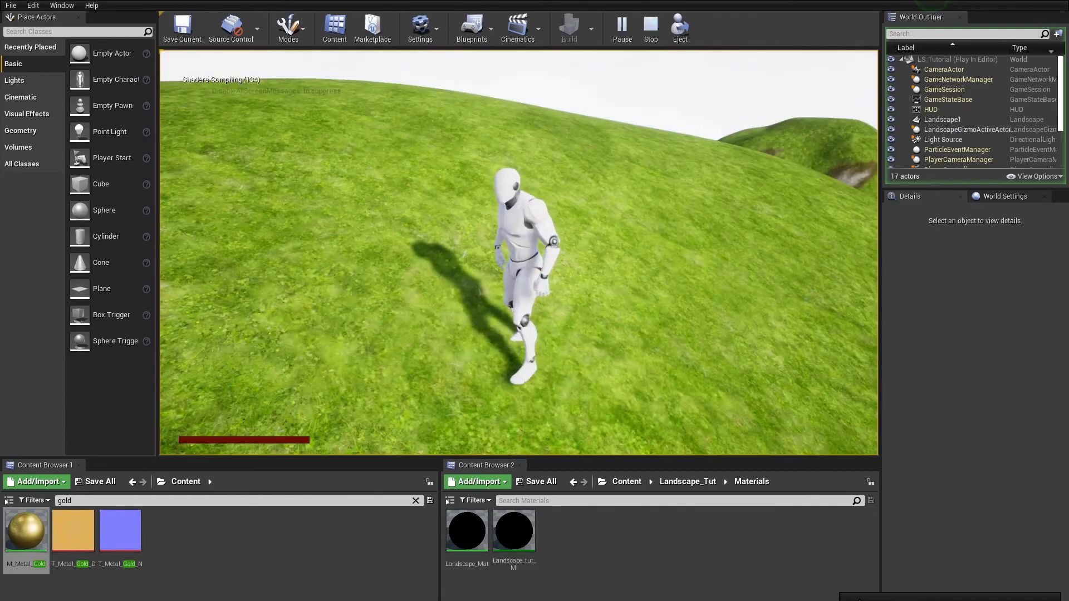
key("w")
key("w")
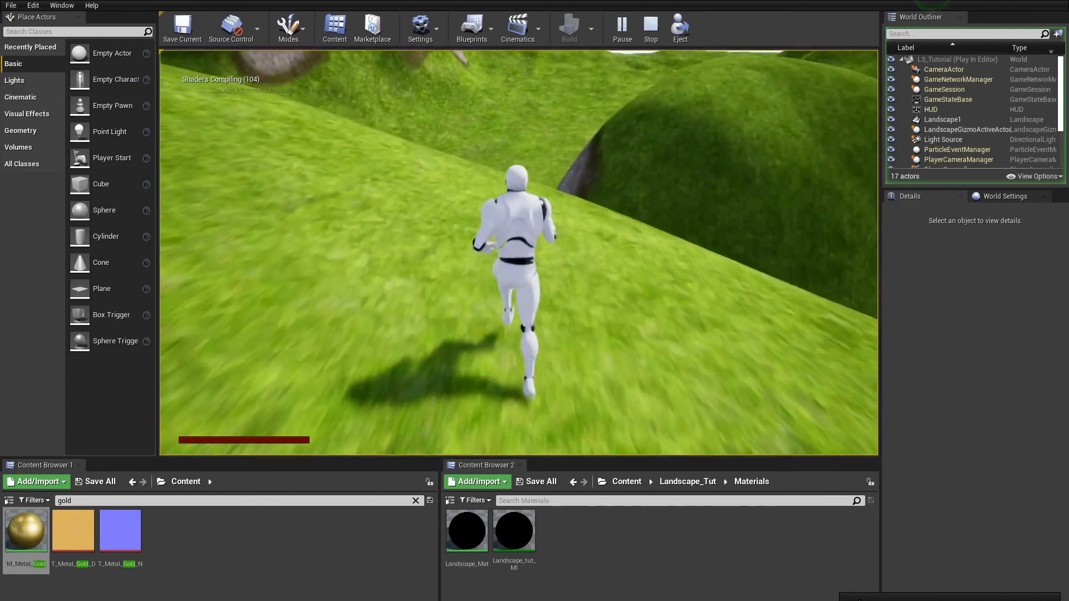
key("w")
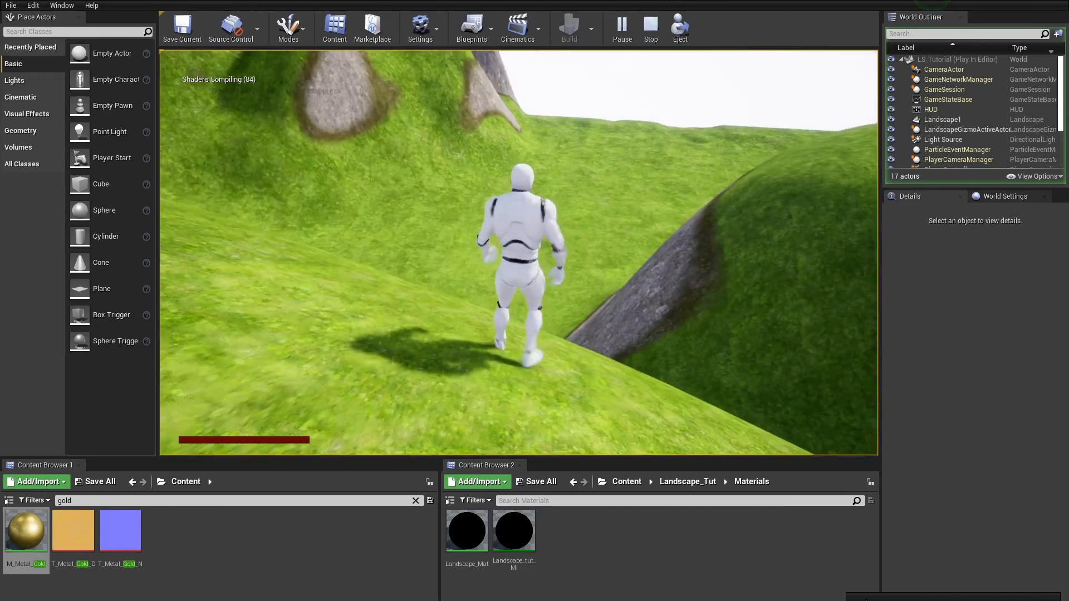
key("w")
key("w")
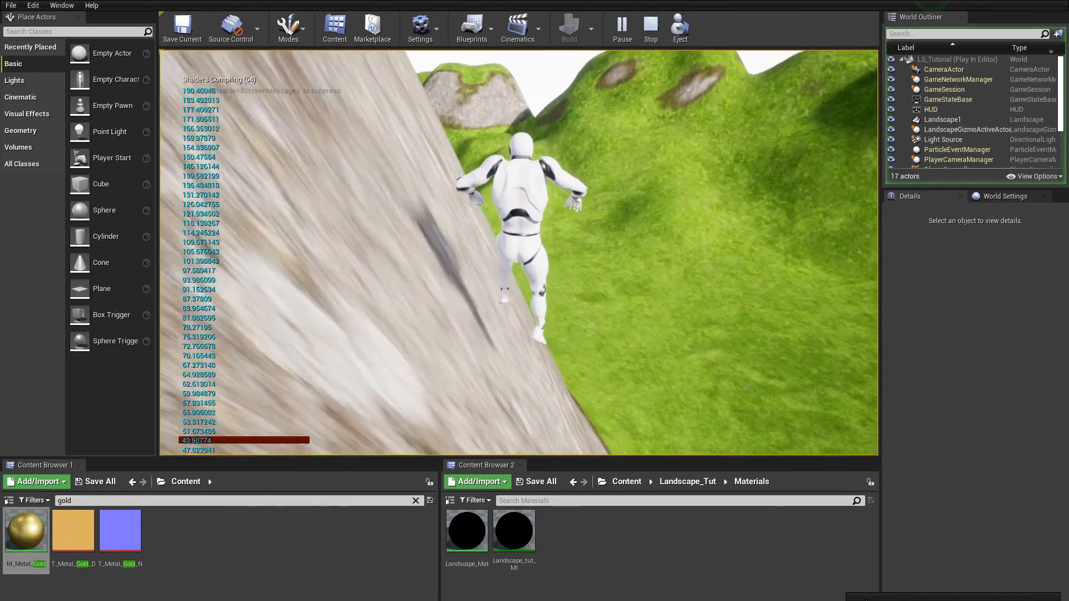
key("w")
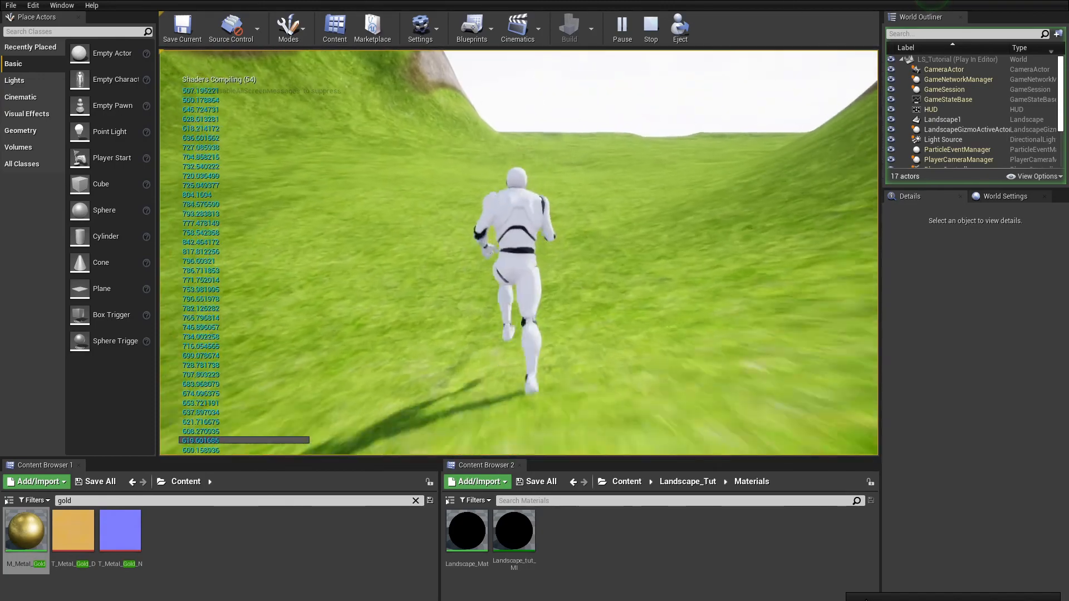
key("w")
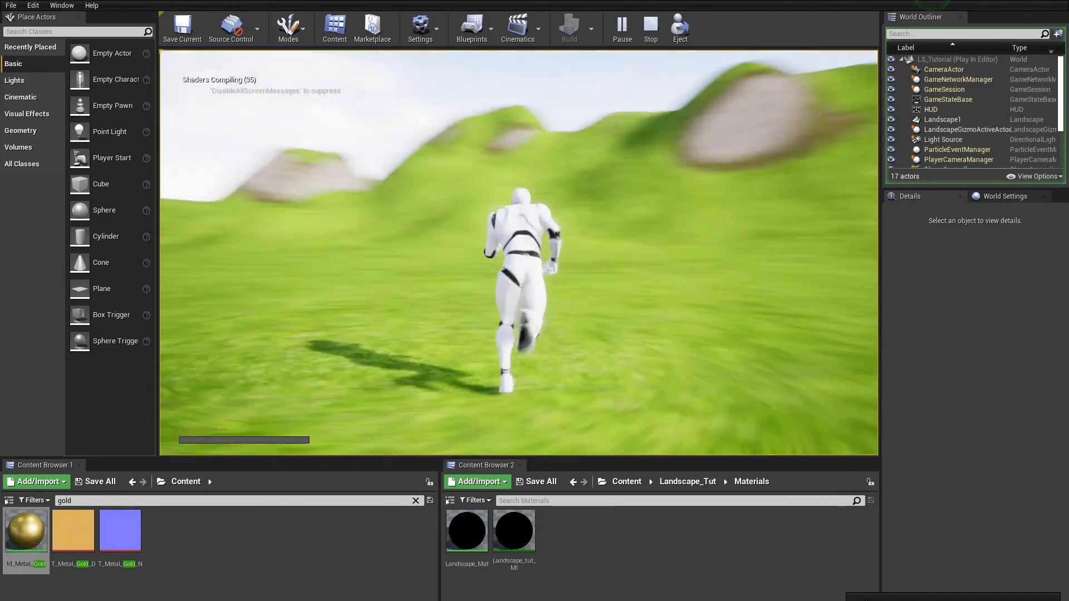
key("w")
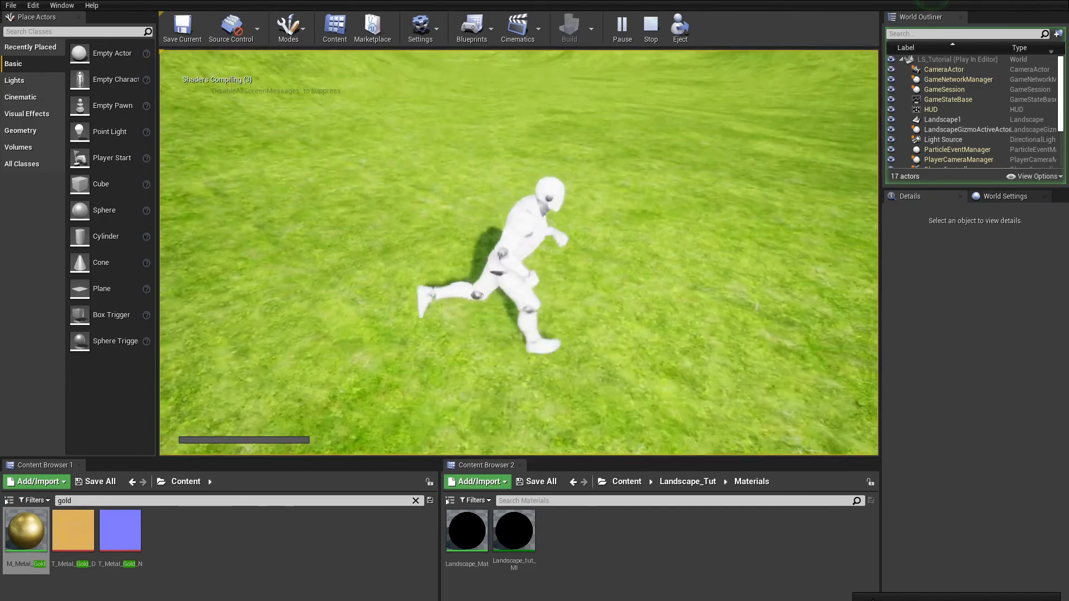
key("Escape")
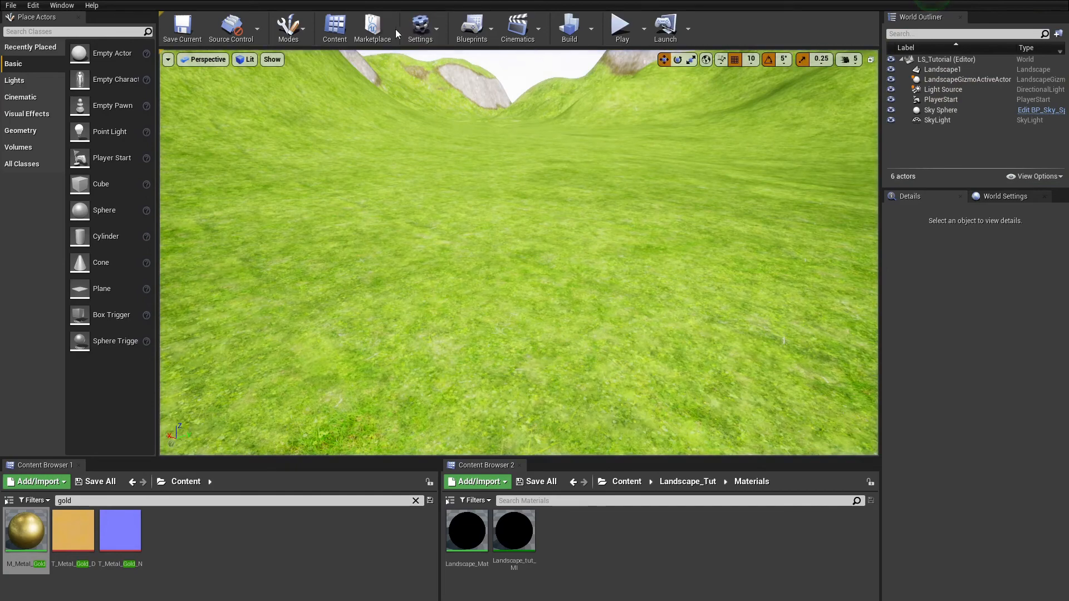
Paint a winding dirt trail through the grassy valley with the Path layer in Landscape paint mode
left_click(285, 25)
left_click(315, 72)
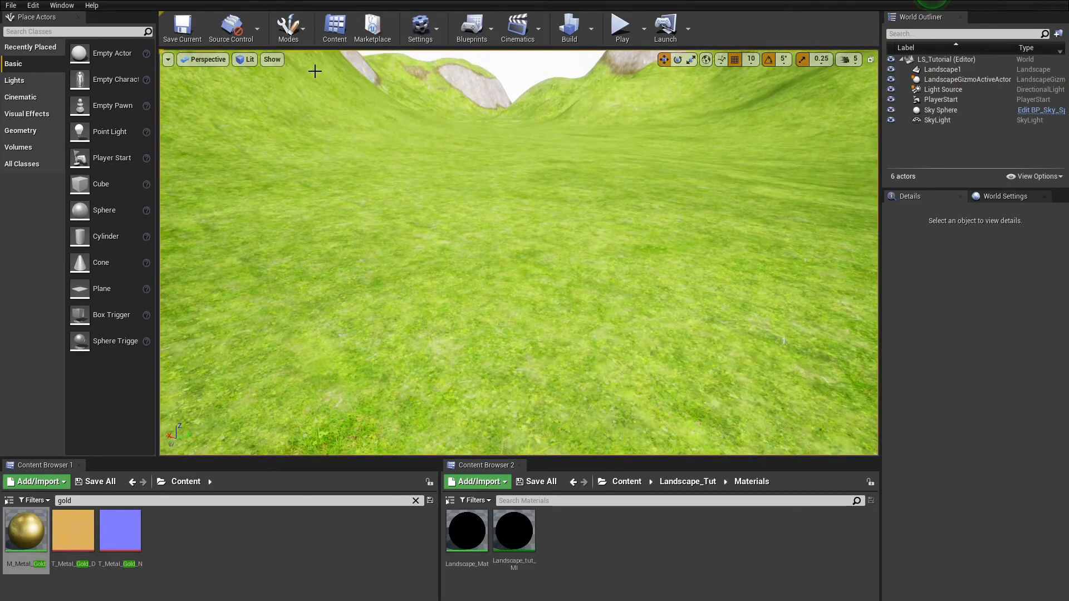
left_click(259, 55)
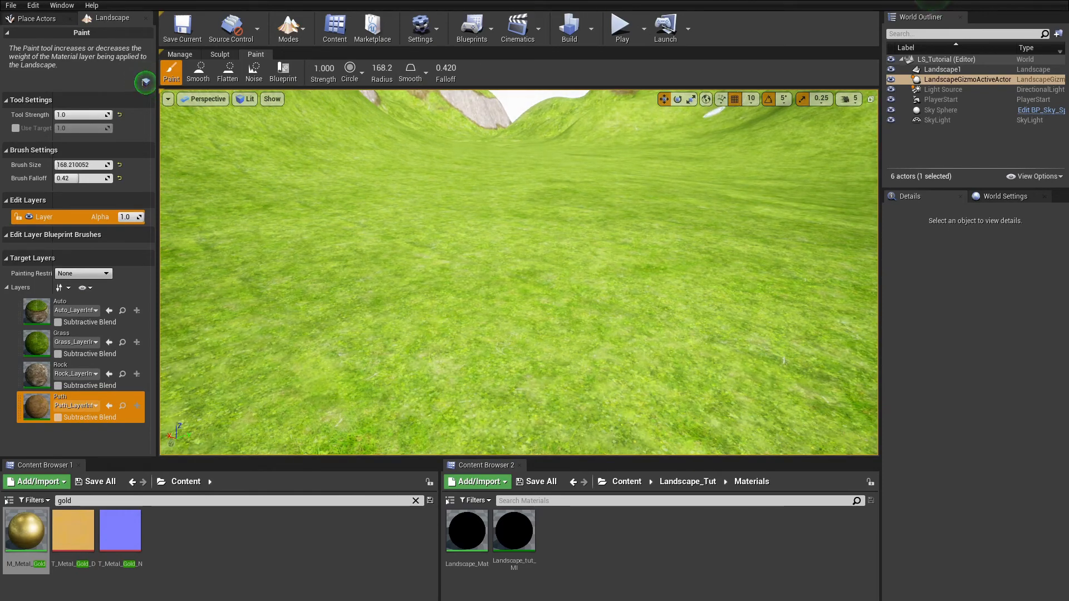
mouse_move(499, 396)
left_mouse_down()
mouse_move(475, 346)
mouse_move(477, 298)
left_mouse_up()
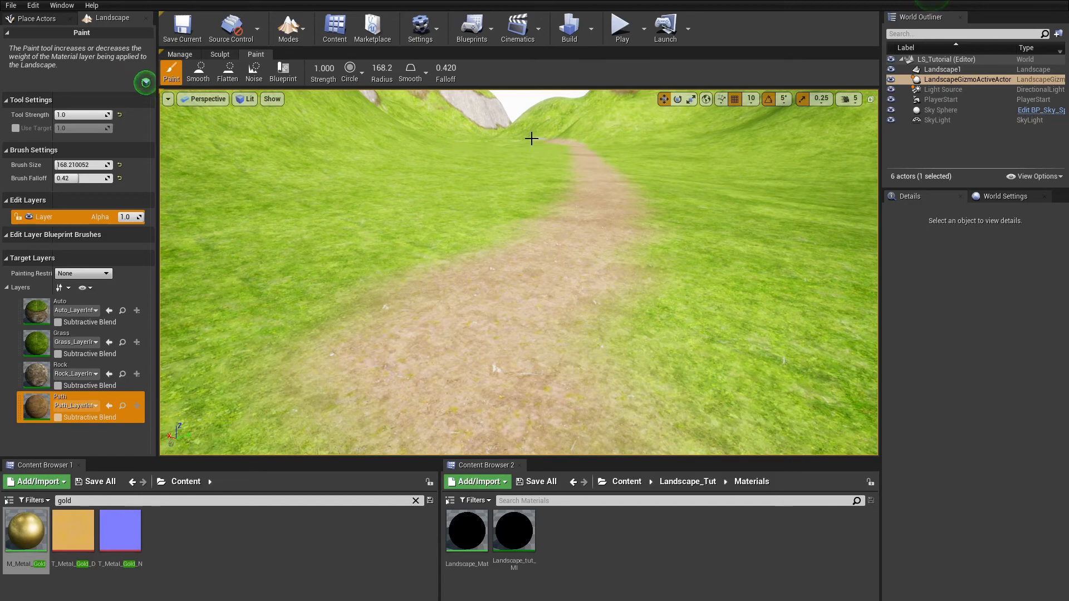
Play the level to examine the painted path from the hills, stop, and view the landscape from farther back
left_click(617, 30)
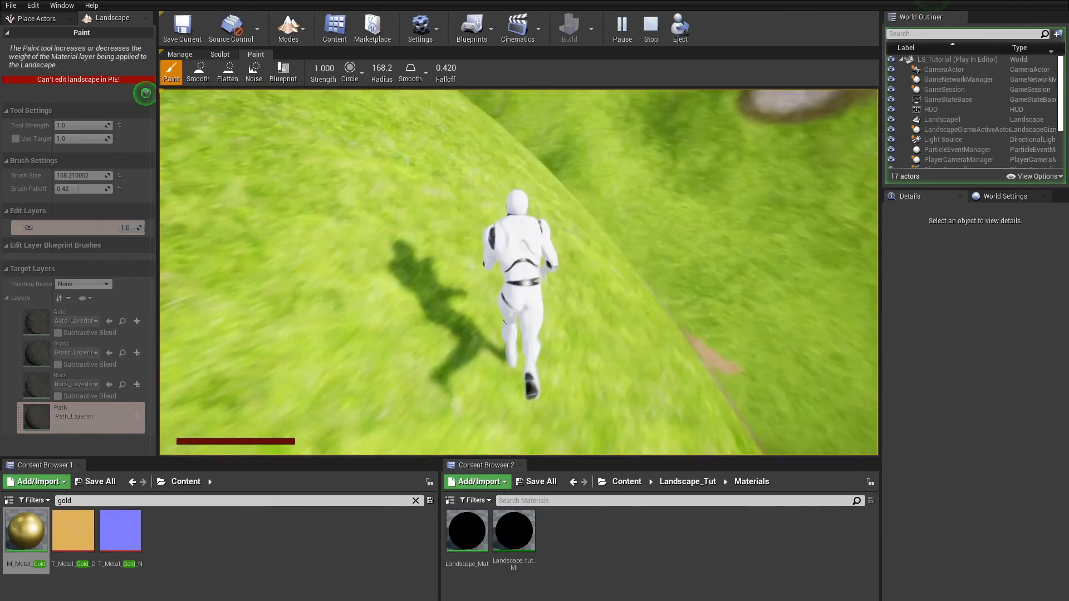
key("w")
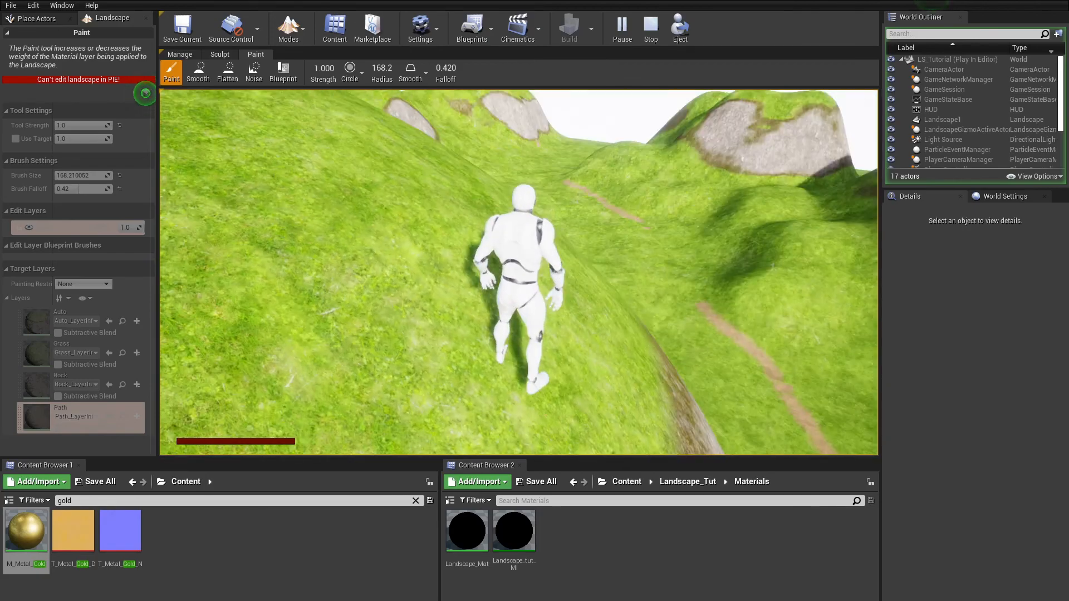
key("w")
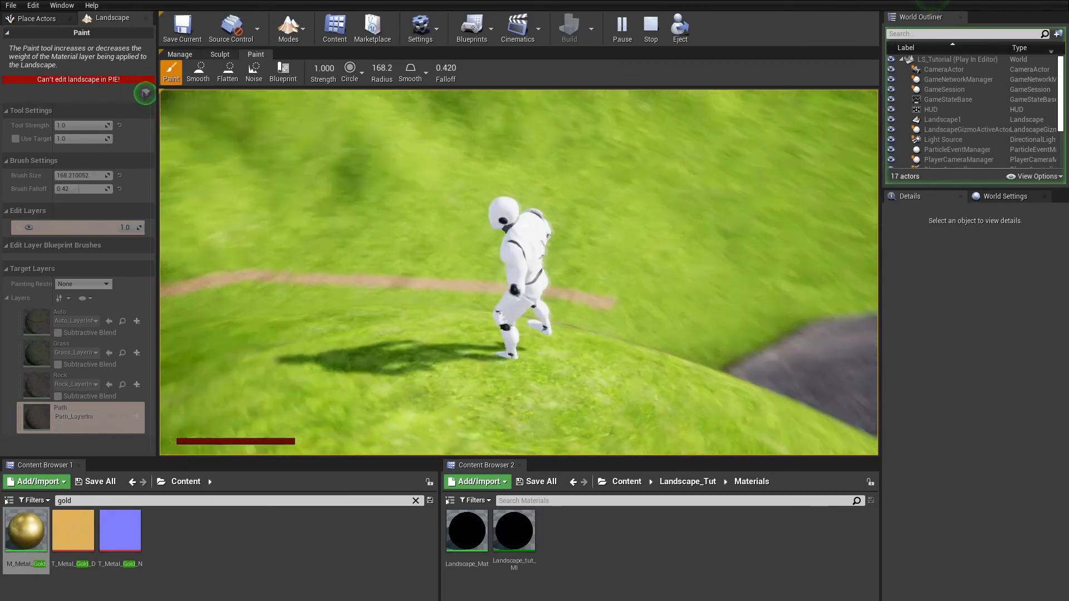
key("w")
key("w")
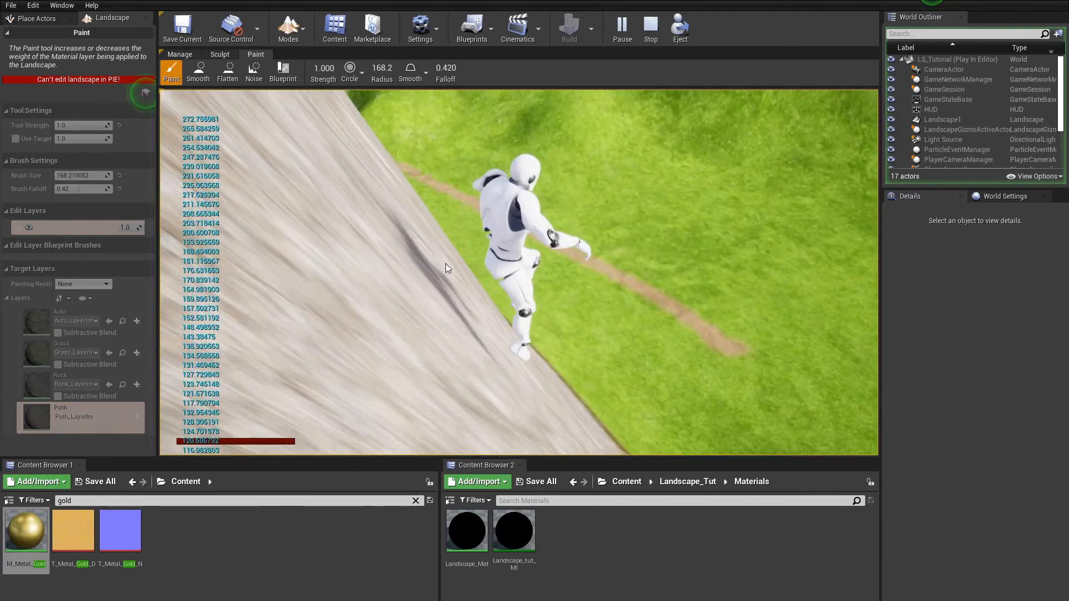
key("Escape")
mouse_move(526, 220)
right_mouse_down()
mouse_move(490, 220)
mouse_move(490, 239)
mouse_move(501, 190)
mouse_move(568, 189)
mouse_move(490, 192)
right_mouse_up()
key("s")
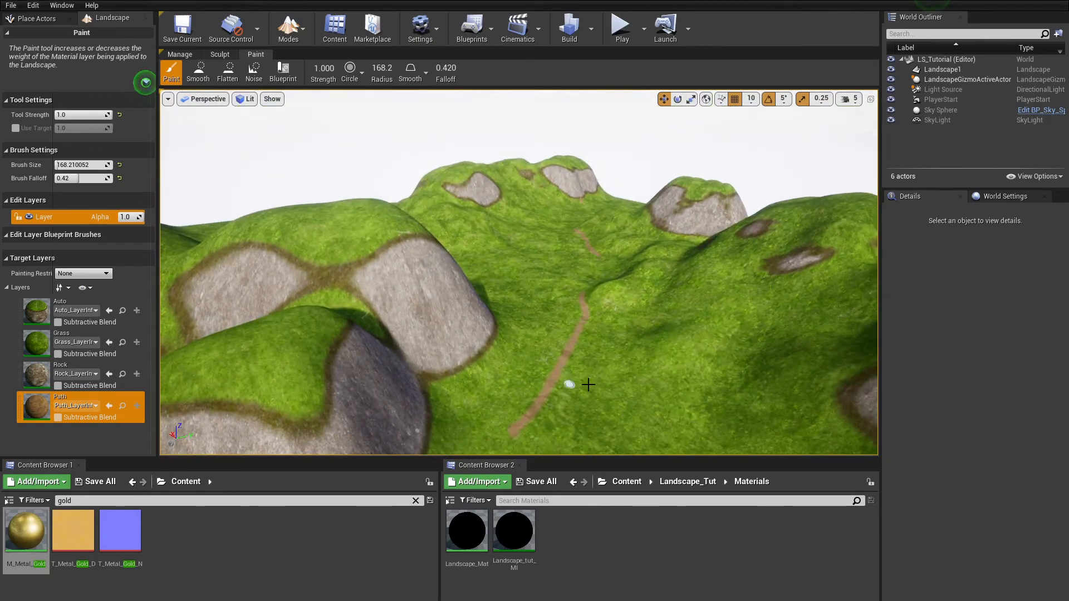
Return to Select mode, select the landscape, and set its Z scale to 35
left_click(281, 34)
left_click(303, 61)
left_click(559, 392)
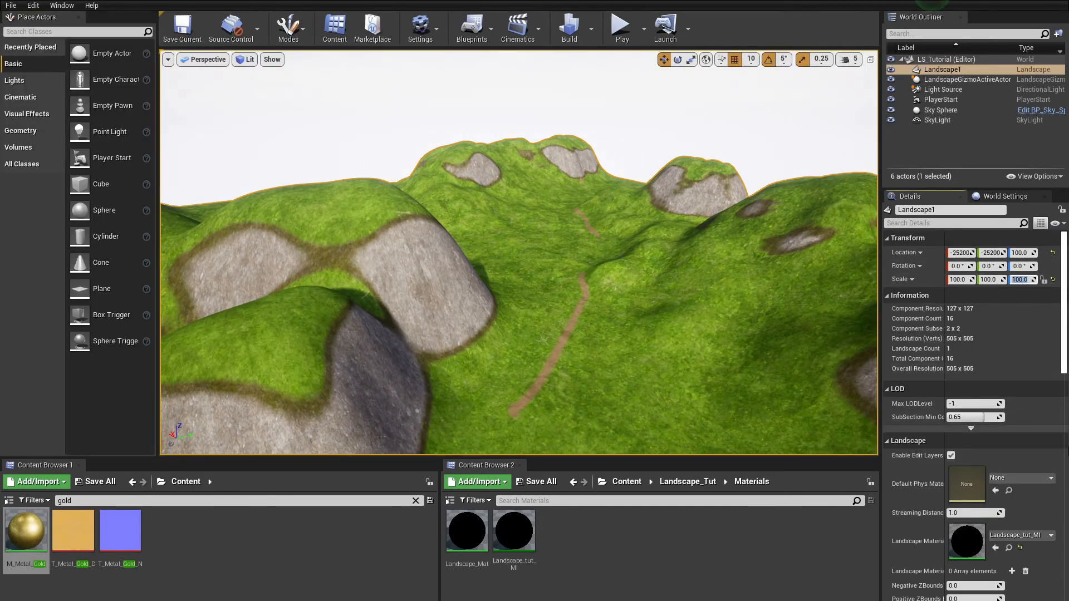
type("35")
key("Return")
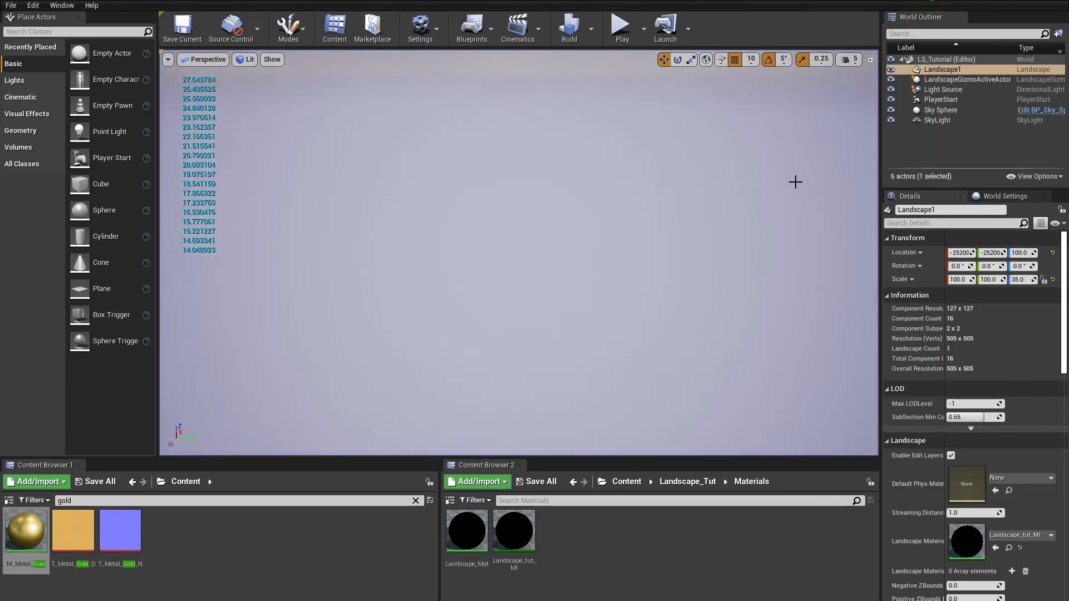
Delete the PlayerStart actor and play the level to test the flattened landscape
left_click(941, 100)
key("Delete")
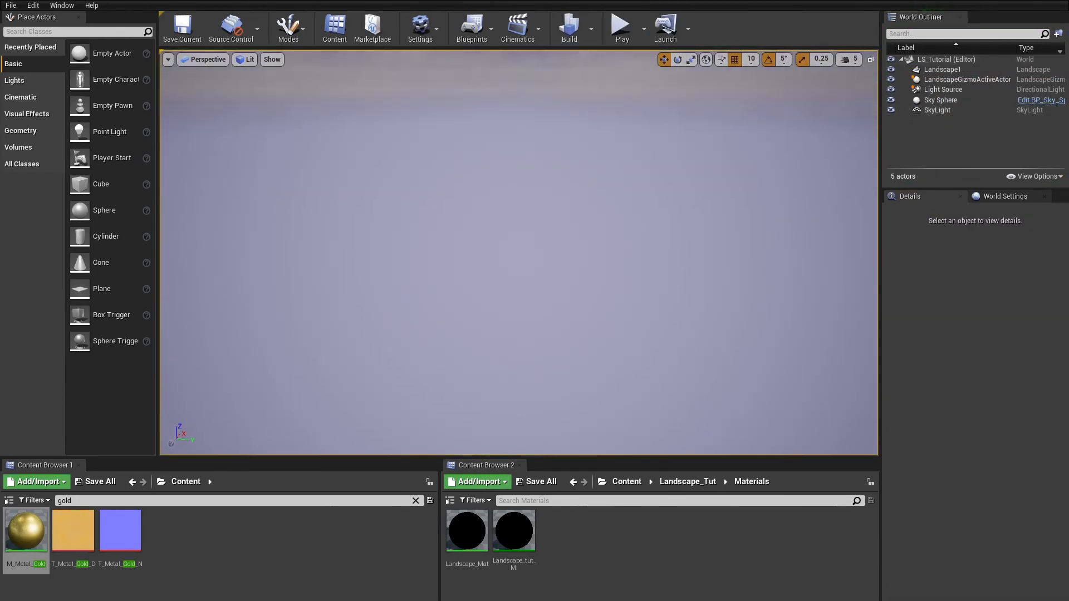
key("e")
left_click(621, 28)
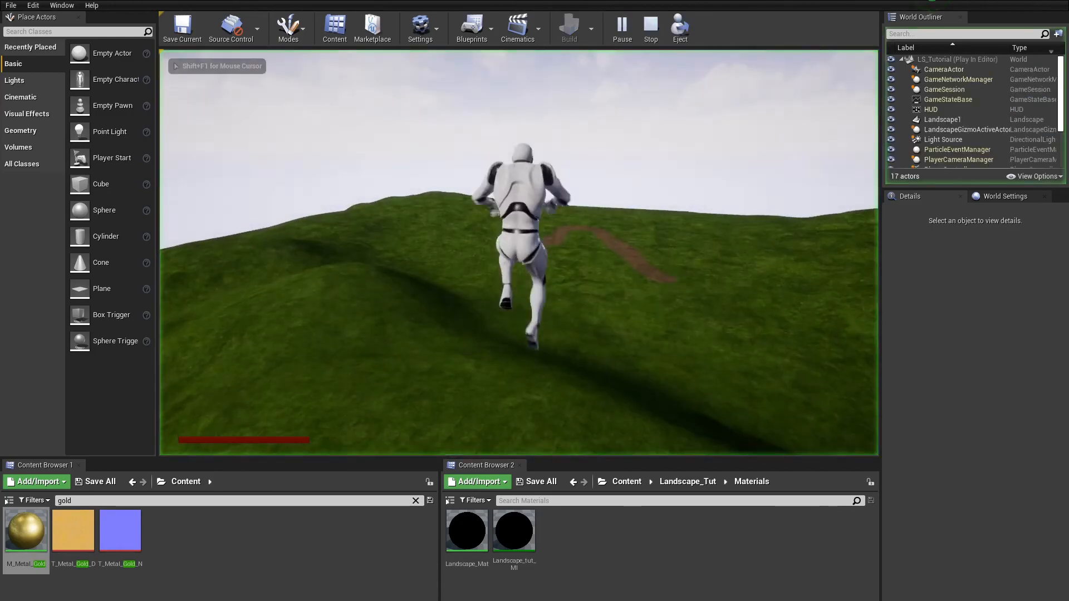
Run the character across the grassy hills to examine the landscape and path in play, and stop the session
key("w")
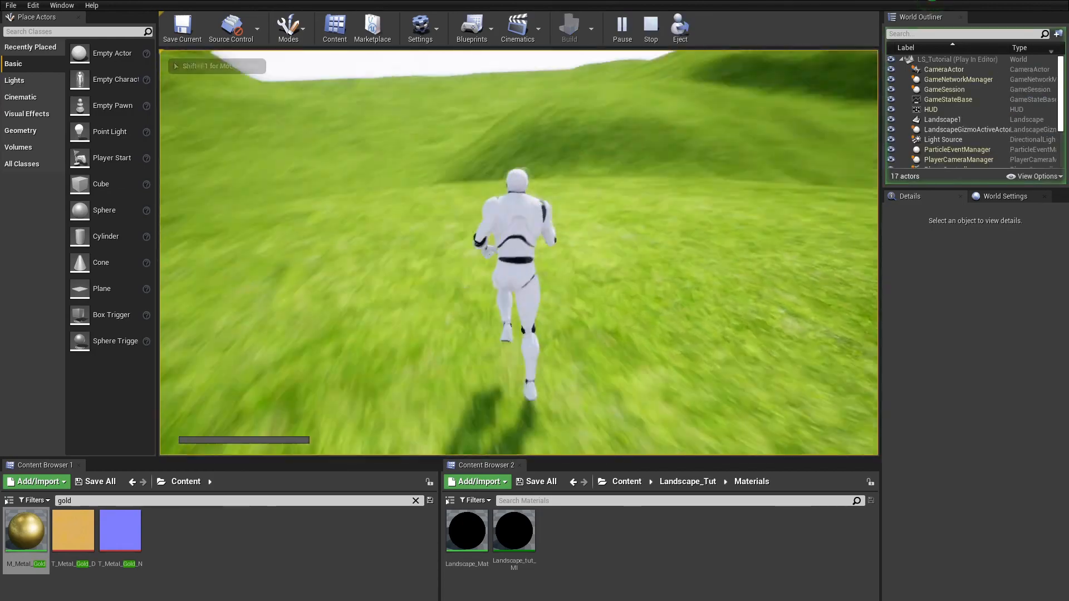
key("w")
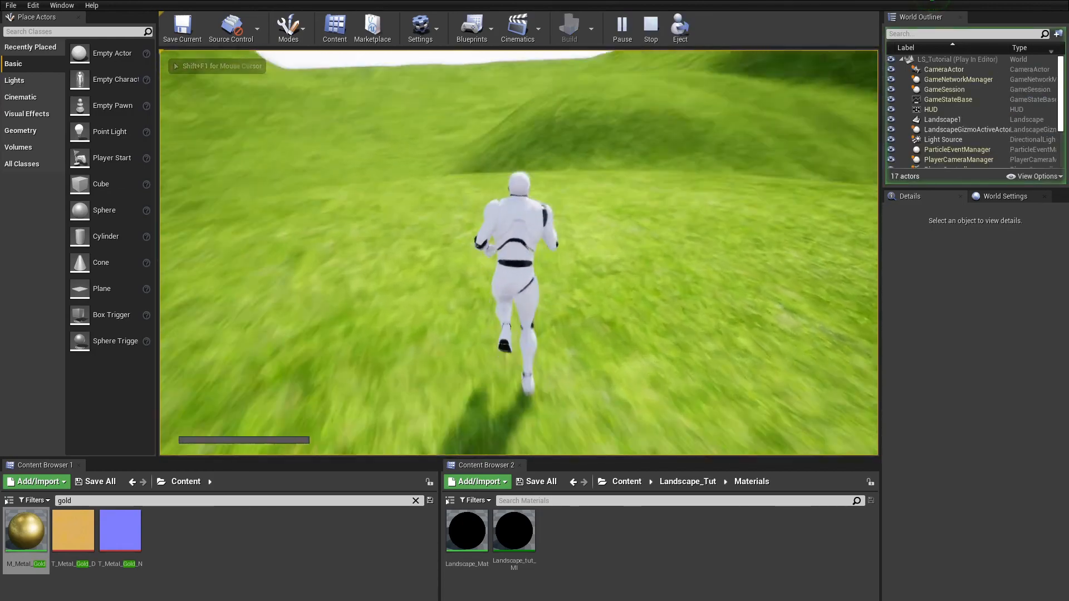
key("w")
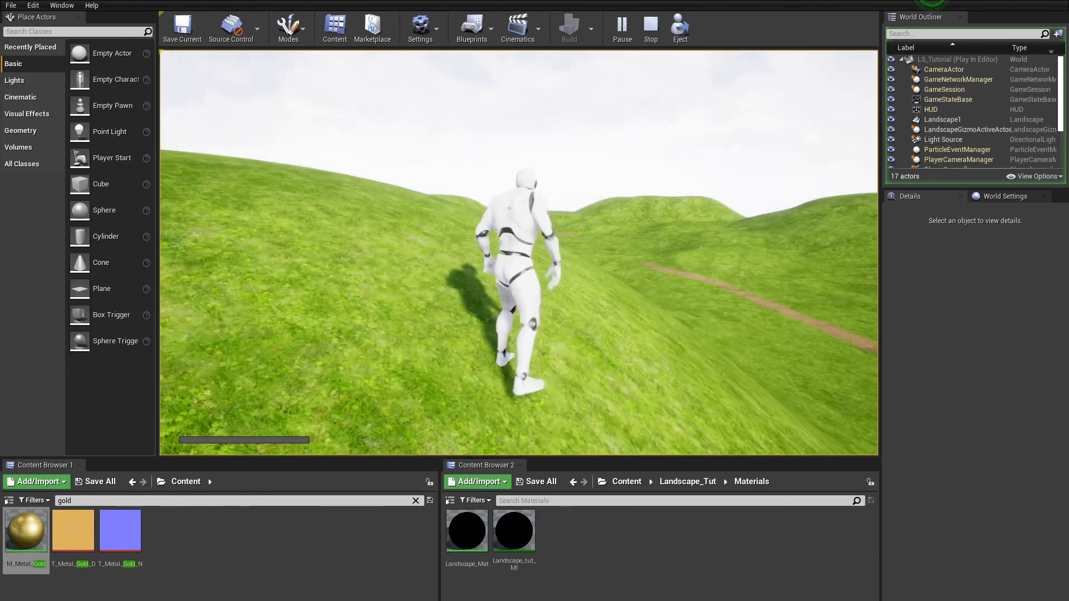
key("Escape")
Switch to Landscape Sculpt mode and flatten a short strip along the base of the hill with the Flatten tool
right_click_drag(518, 252, 541, 148)
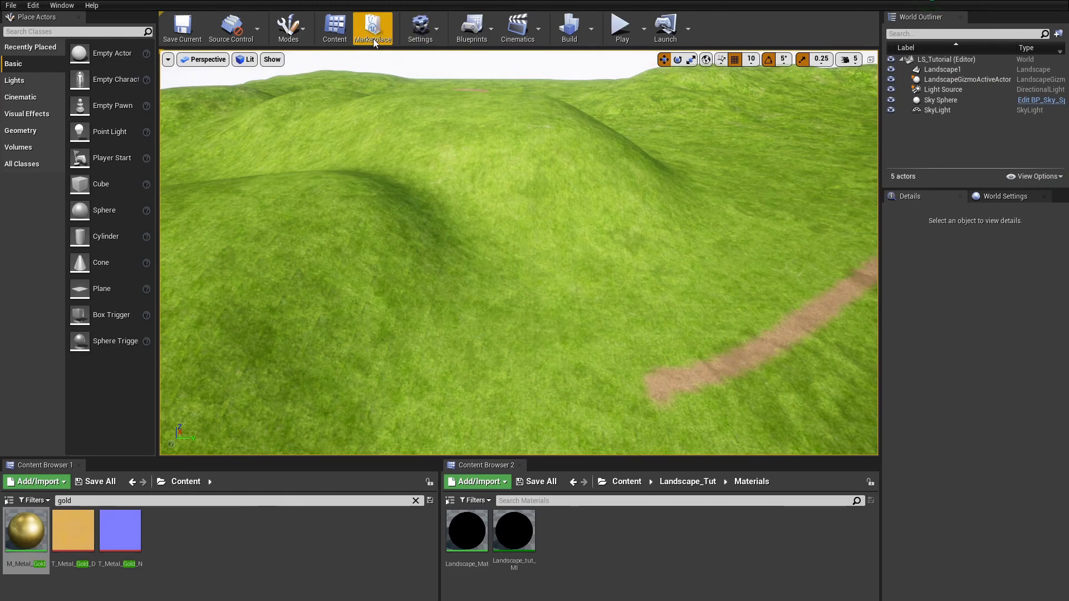
left_click(289, 27)
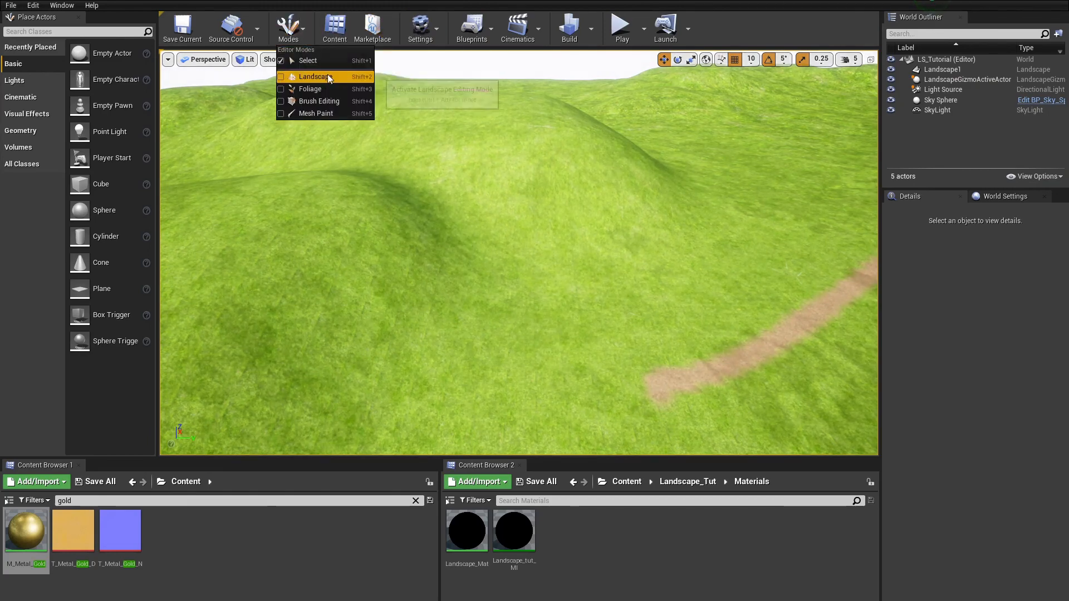
left_click(327, 74)
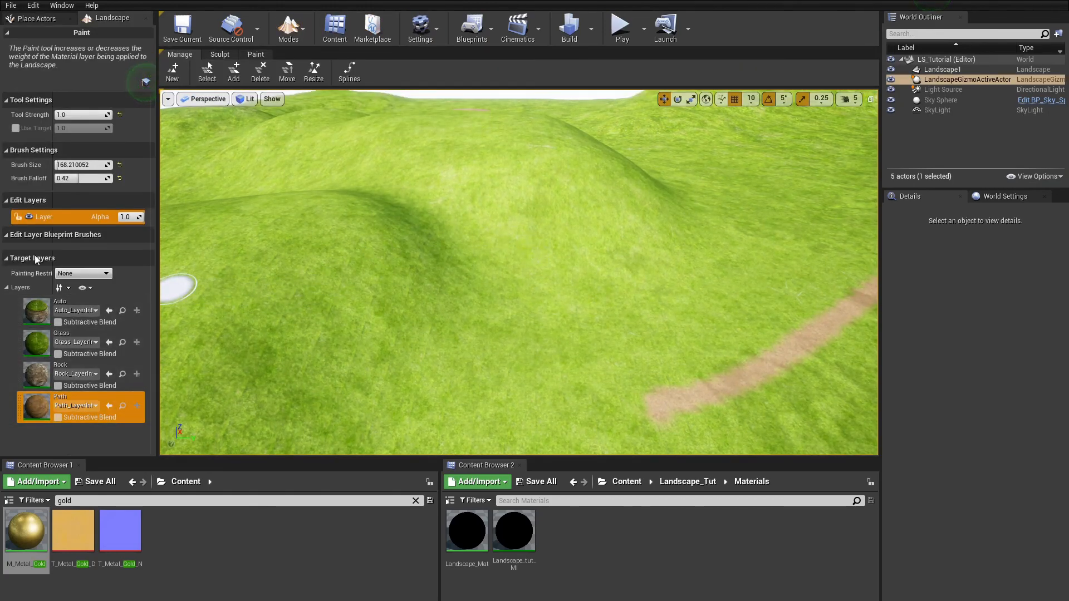
left_click(221, 54)
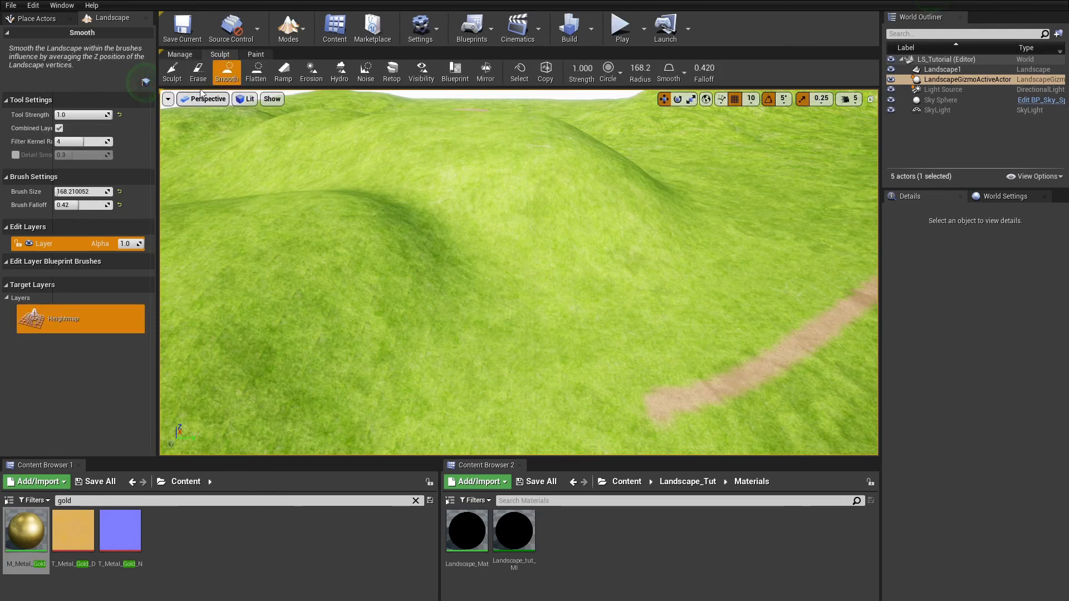
left_click(258, 73)
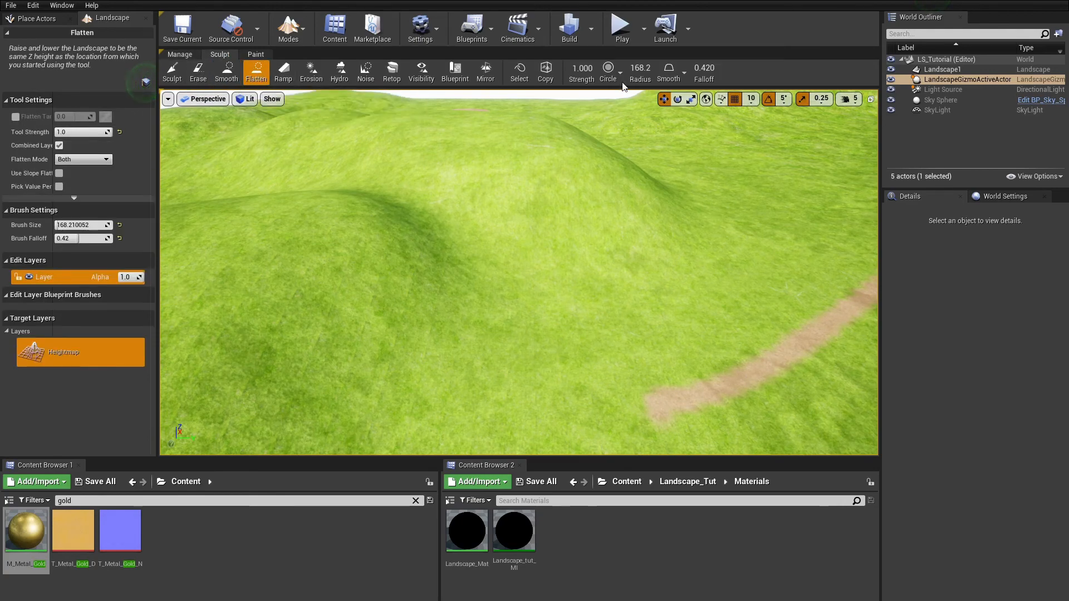
left_click_drag(479, 298, 356, 384)
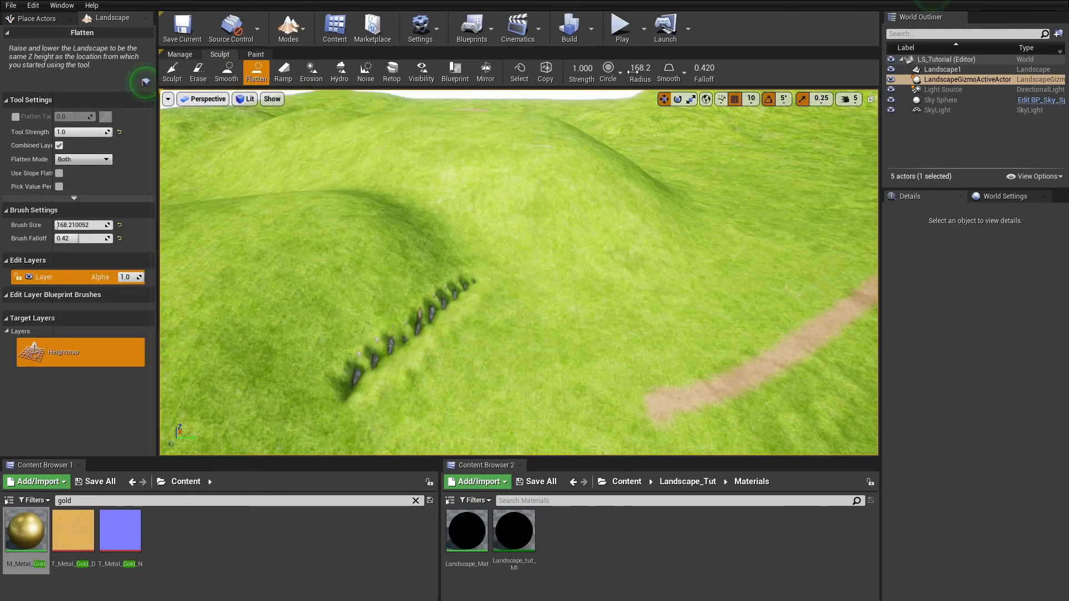
Enlarge the Flatten brush radius to about 556.6 and carve several steep rocky terraces into the hillsides
left_click_drag(636, 68, 648, 68)
mouse_move(482, 287)
left_mouse_down()
mouse_move(413, 351)
mouse_move(284, 392)
left_mouse_up()
mouse_move(645, 250)
left_mouse_down()
mouse_move(696, 220)
mouse_move(494, 276)
mouse_move(417, 340)
left_mouse_up()
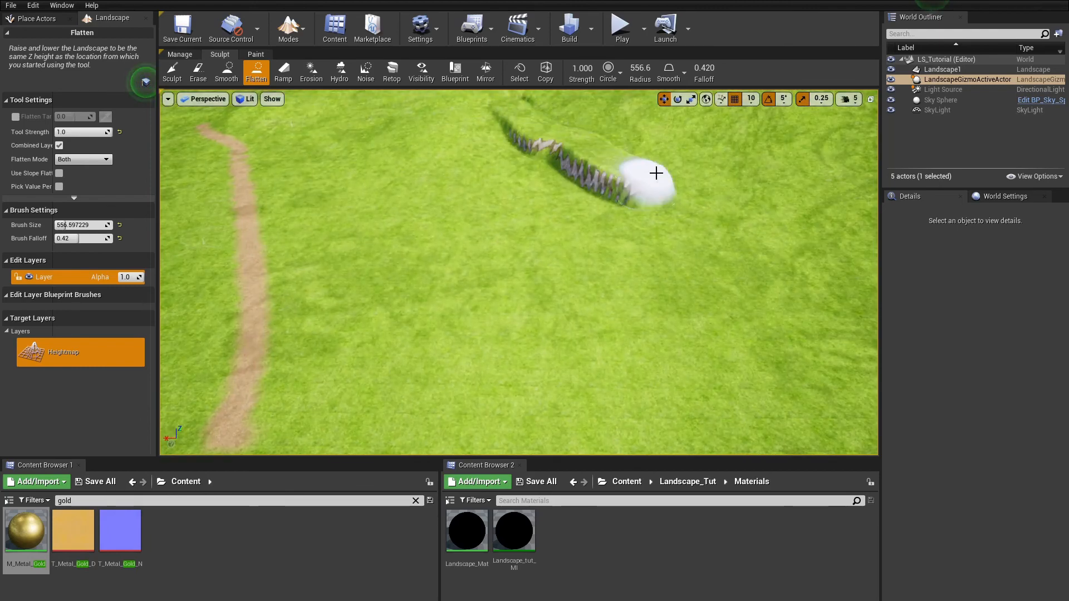
mouse_move(656, 172)
left_mouse_down()
mouse_move(756, 162)
mouse_move(608, 144)
mouse_move(567, 165)
left_mouse_up()
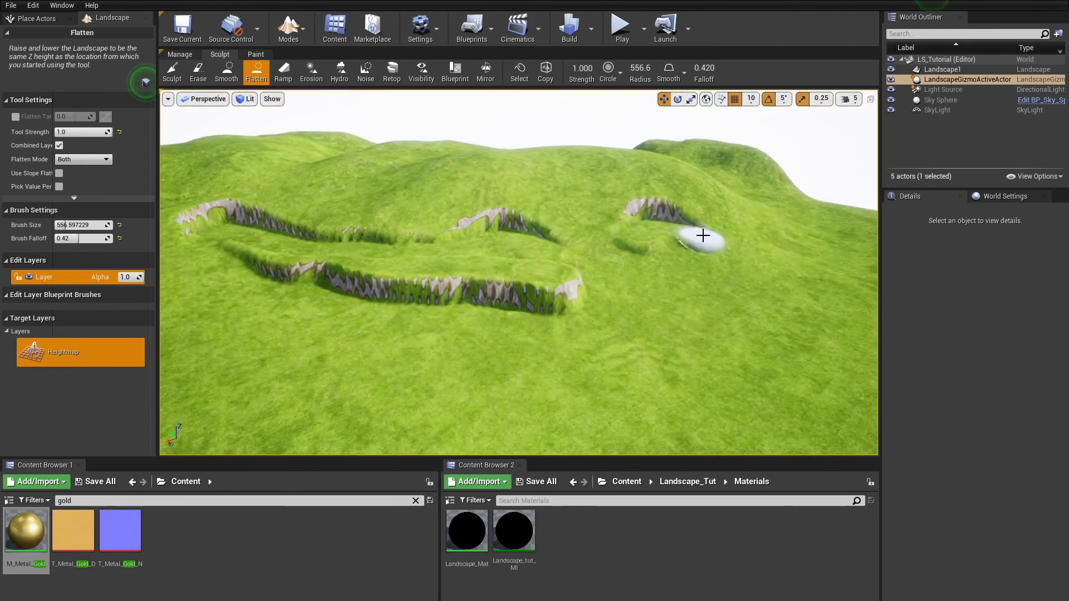
mouse_move(704, 236)
left_mouse_down()
mouse_move(625, 269)
mouse_move(461, 179)
mouse_move(666, 165)
mouse_move(312, 192)
left_mouse_up()
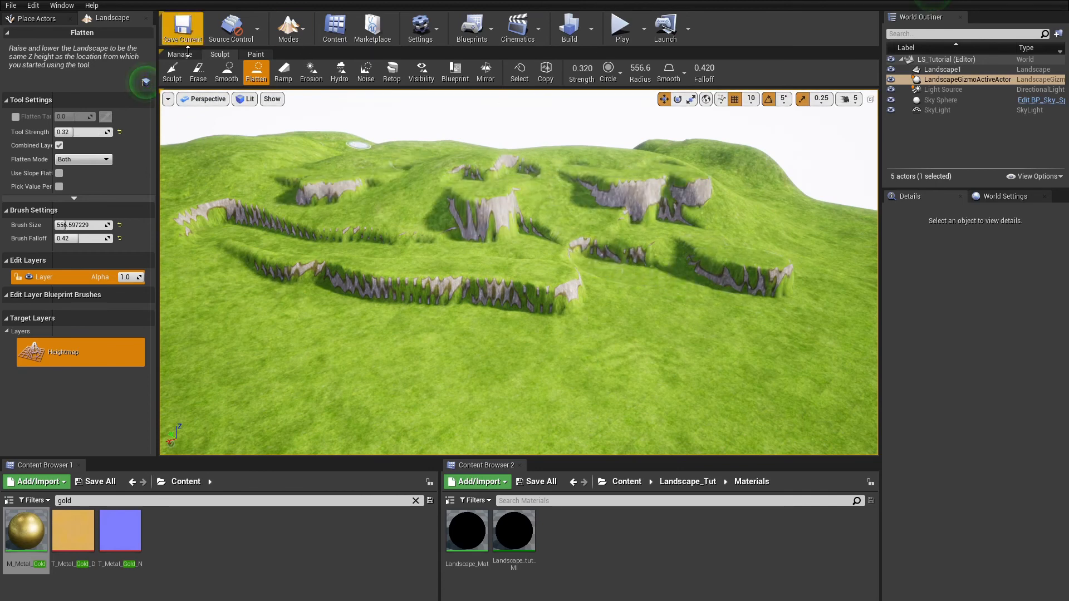
Soften the jagged edges of the carved terraces using the Smooth tool at strength 0.32
left_click(227, 75)
mouse_move(187, 189)
left_mouse_down()
mouse_move(227, 210)
mouse_move(339, 160)
left_mouse_up()
mouse_move(405, 204)
left_mouse_down()
mouse_move(559, 222)
mouse_move(362, 287)
mouse_move(466, 319)
mouse_move(738, 211)
mouse_move(244, 189)
left_mouse_up()
right_click_drag(448, 251, 578, 348)
mouse_move(578, 347)
left_mouse_down()
mouse_move(620, 295)
mouse_move(573, 284)
mouse_move(546, 248)
mouse_move(782, 474)
left_mouse_up()
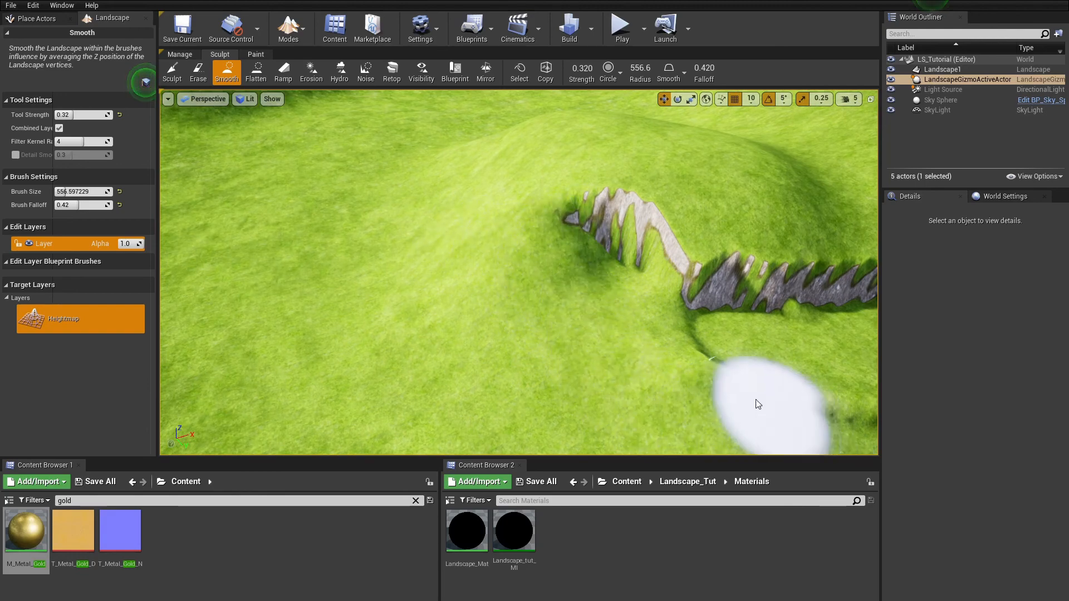
right_click_drag(756, 403, 690, 406)
left_click_drag(556, 357, 833, 334)
mouse_move(833, 334)
right_mouse_down()
mouse_move(624, 222)
mouse_move(612, 306)
mouse_move(625, 377)
mouse_move(466, 306)
right_mouse_up()
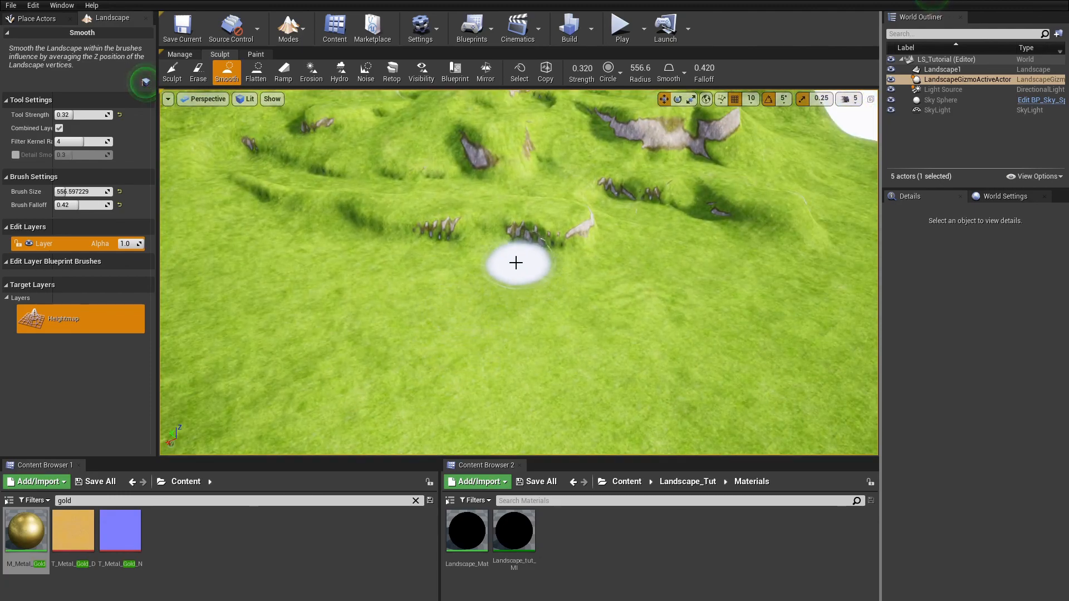
Play the level from near the ground to examine the sculpted rocky slopes, and stop the session
right_click_drag(581, 312, 534, 295)
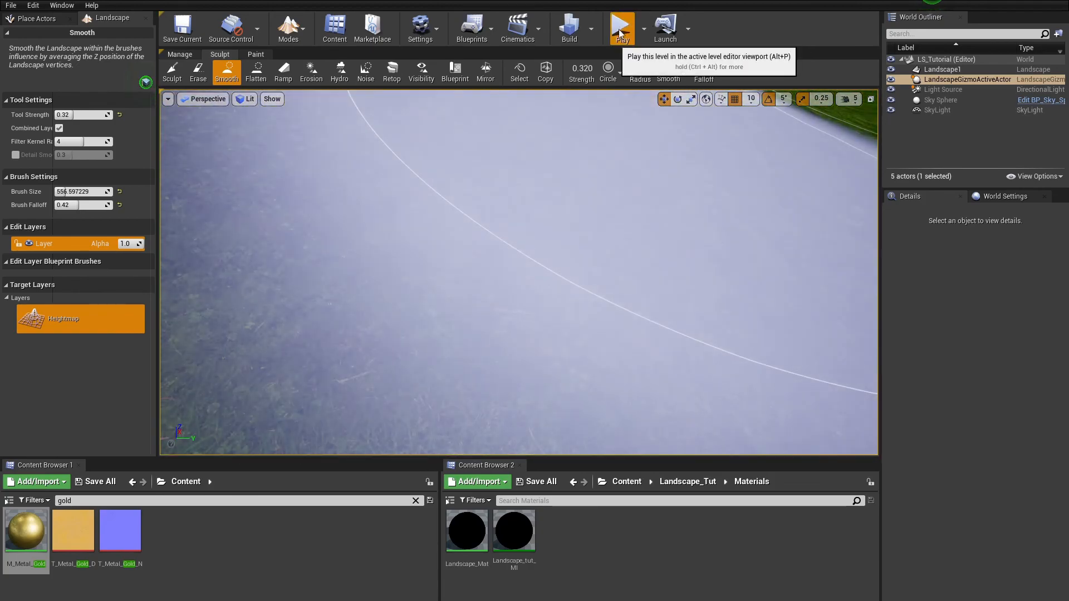
left_click(622, 27)
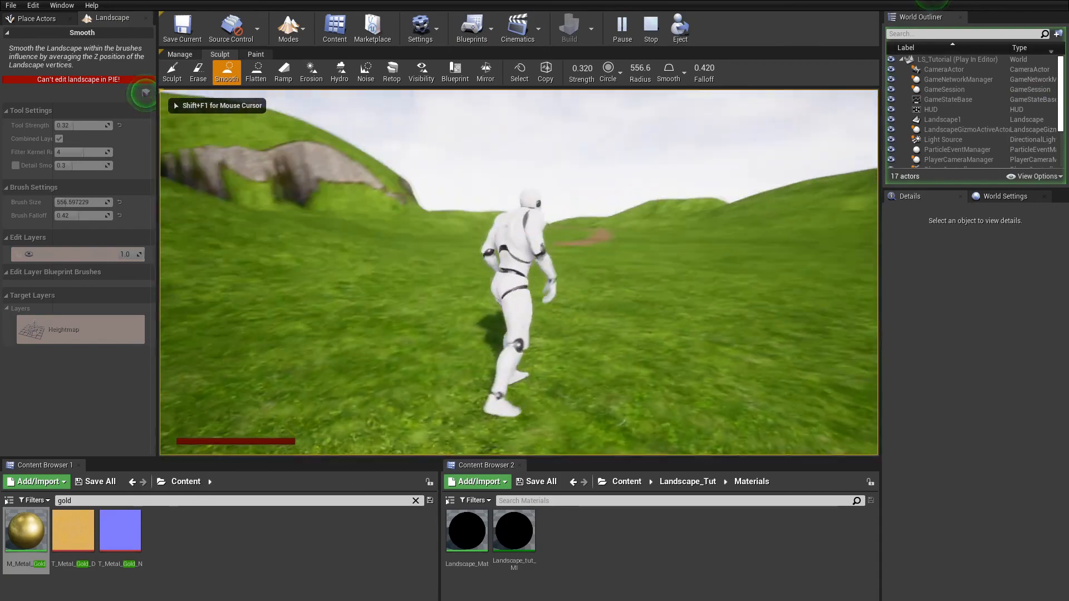
key("Escape")
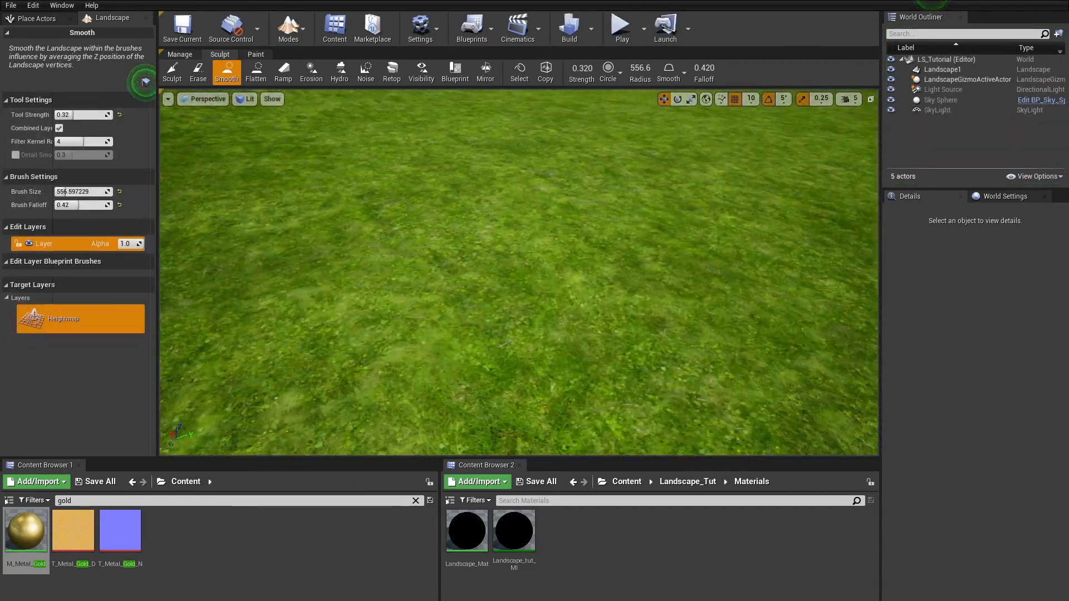